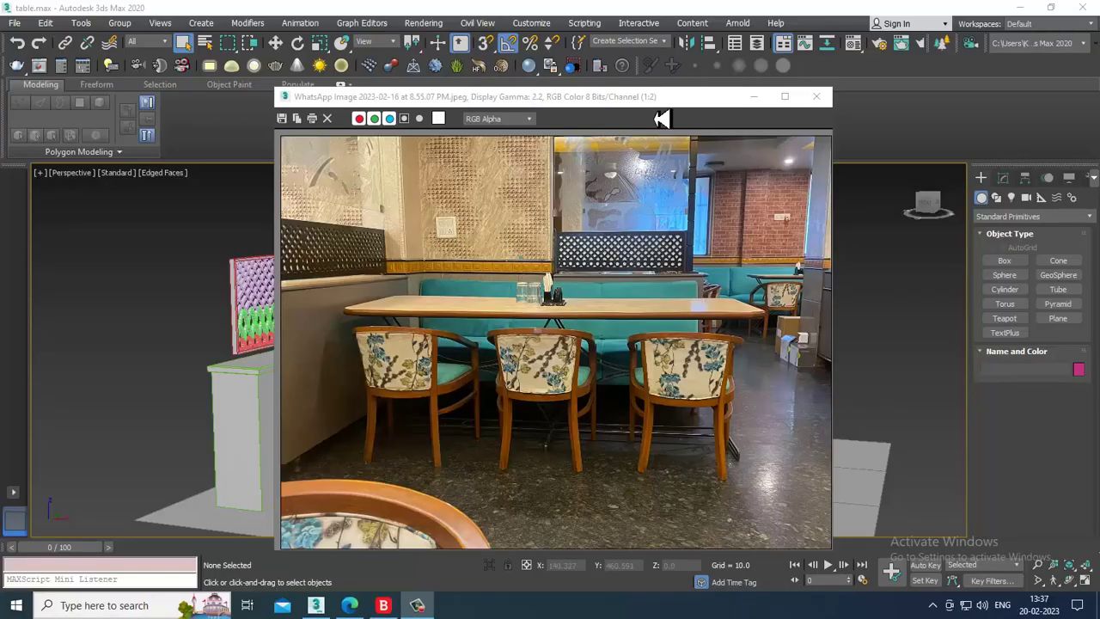
- Shrink the reference photo window, fit the whole photo in it and place it beside the modelled table and chairs
drag(658, 99, 475, 64)
drag(662, 526, 464, 466)
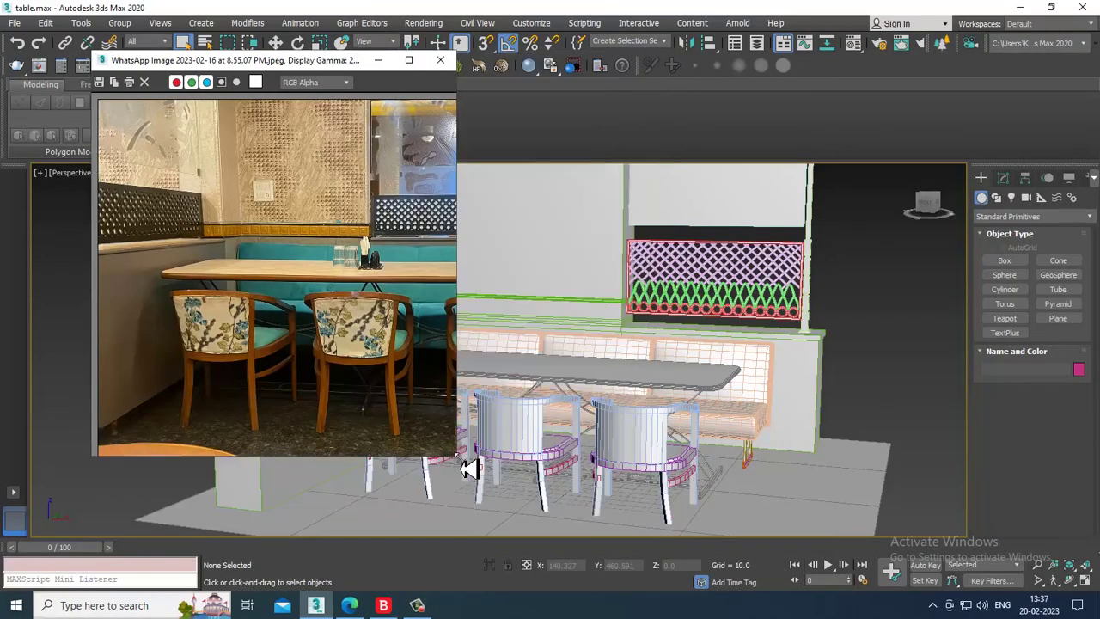
scroll(223, 283, down, 1)
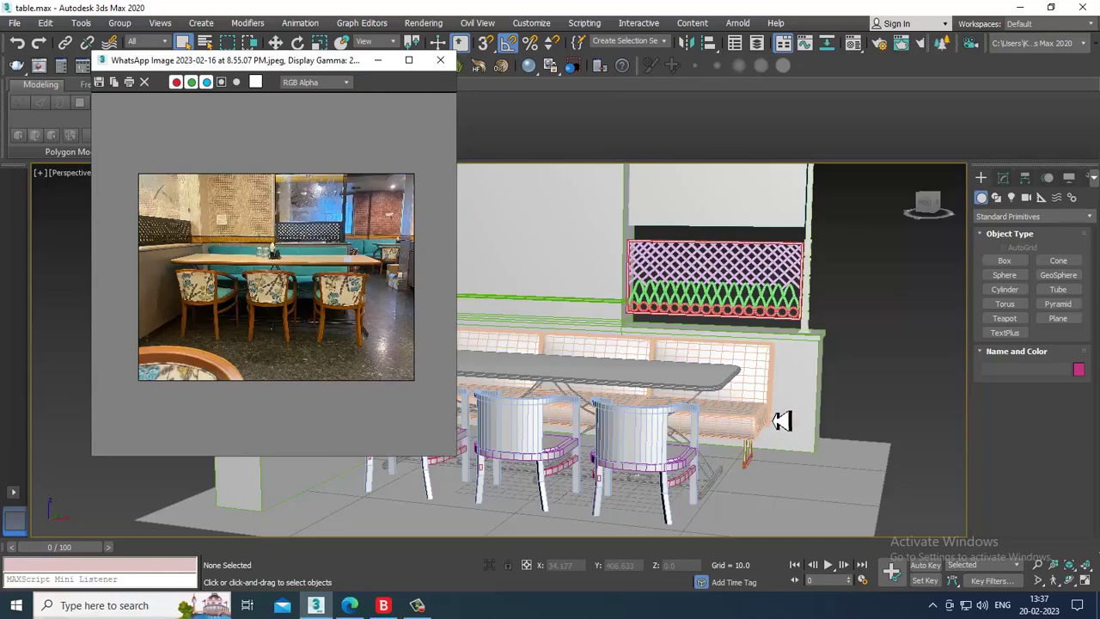
alt+middle_drag(784, 446, 846, 482)
scroll(779, 394, up, 2)
scroll(701, 376, up, 2)
scroll(836, 413, down, 3)
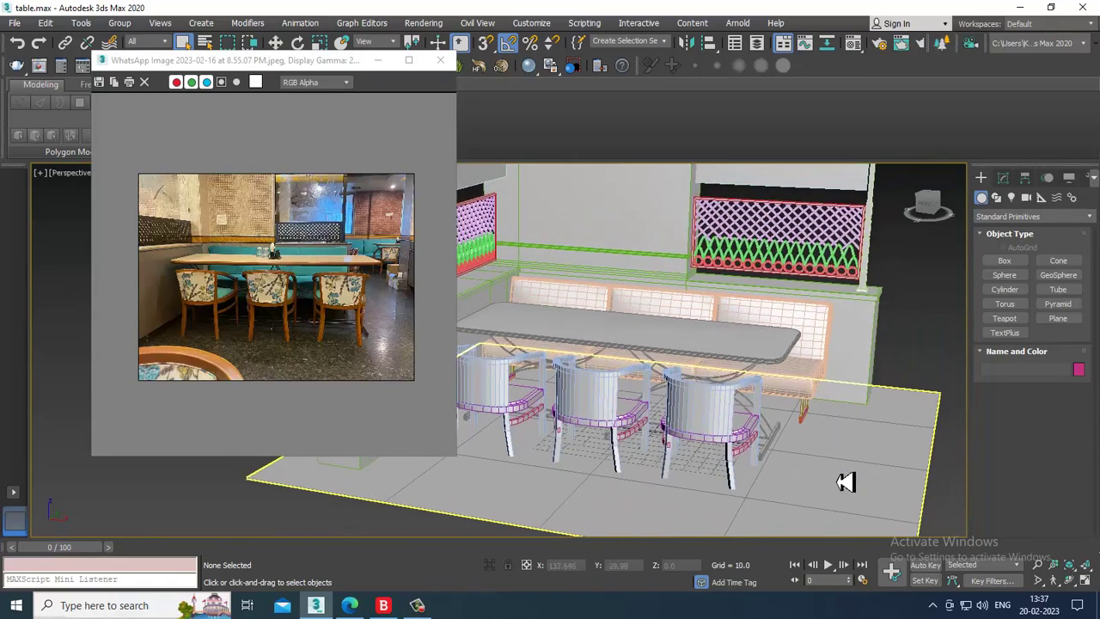
scroll(846, 483, up, 3)
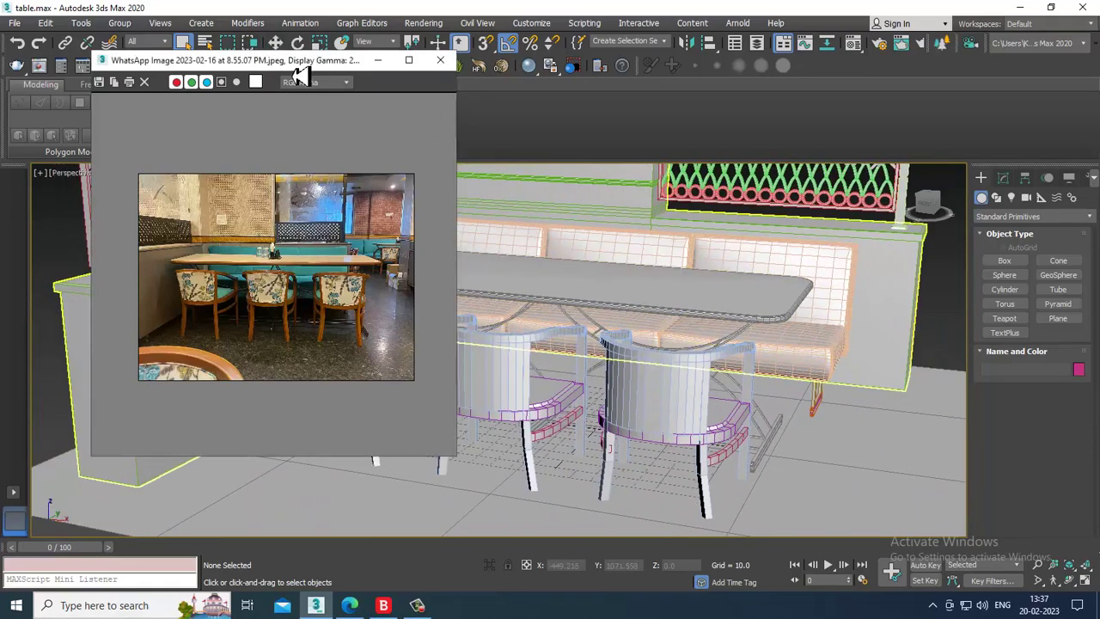
drag(294, 72, 177, 56)
- Scale up the floor plane beneath the table and chairs so it extends further around the furniture
alt+middle_drag(634, 352, 650, 296)
scroll(581, 354, down, 3)
alt+middle_drag(701, 384, 663, 418)
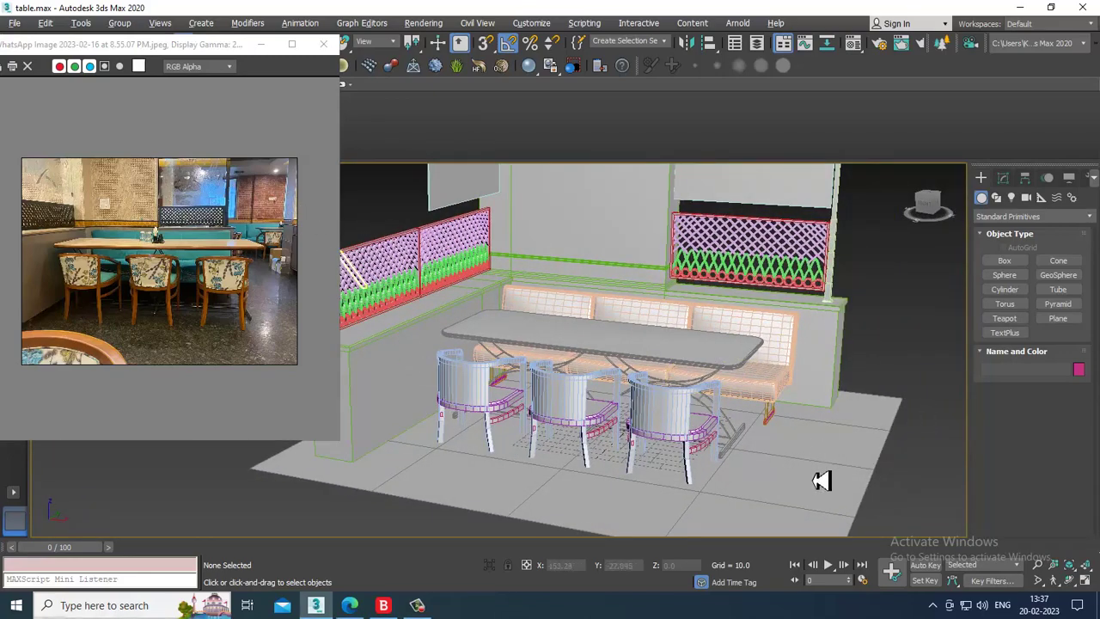
alt+middle_drag(825, 478, 771, 432)
click(759, 435)
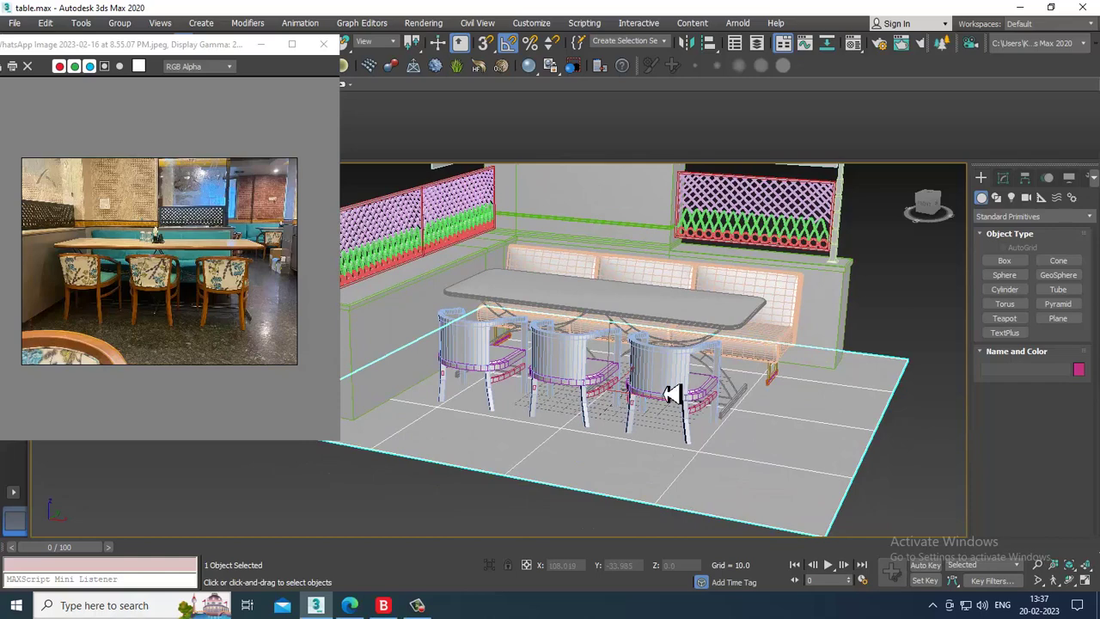
key(r)
drag(612, 396, 621, 378)
key(w)
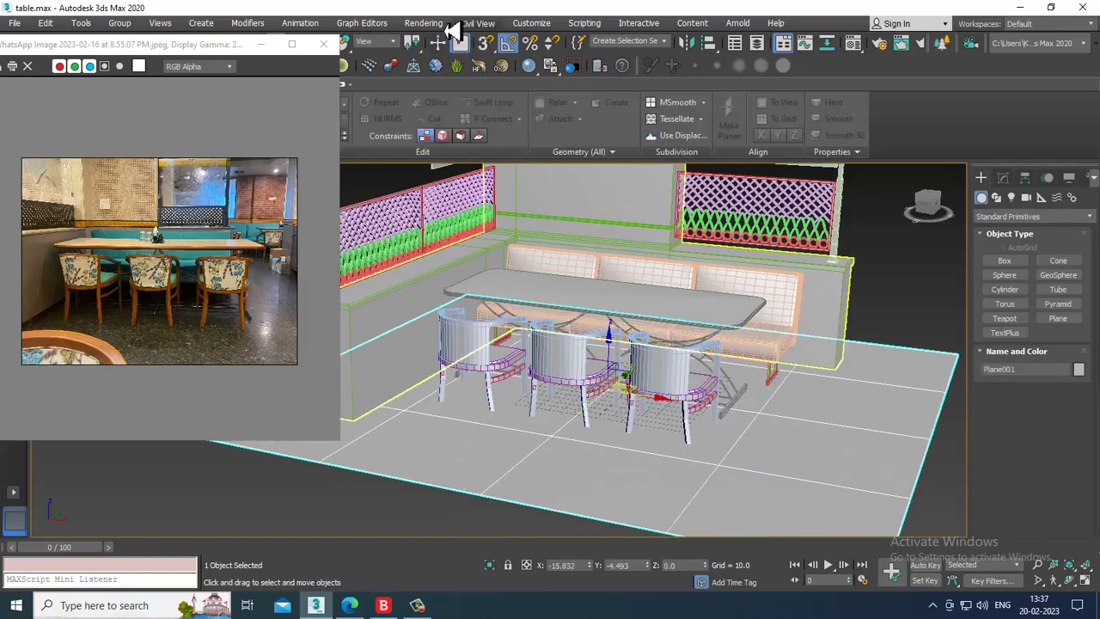
- Set the production renderer to V-Ray Next, update 1.2 in the render setup
click(424, 23)
click(481, 97)
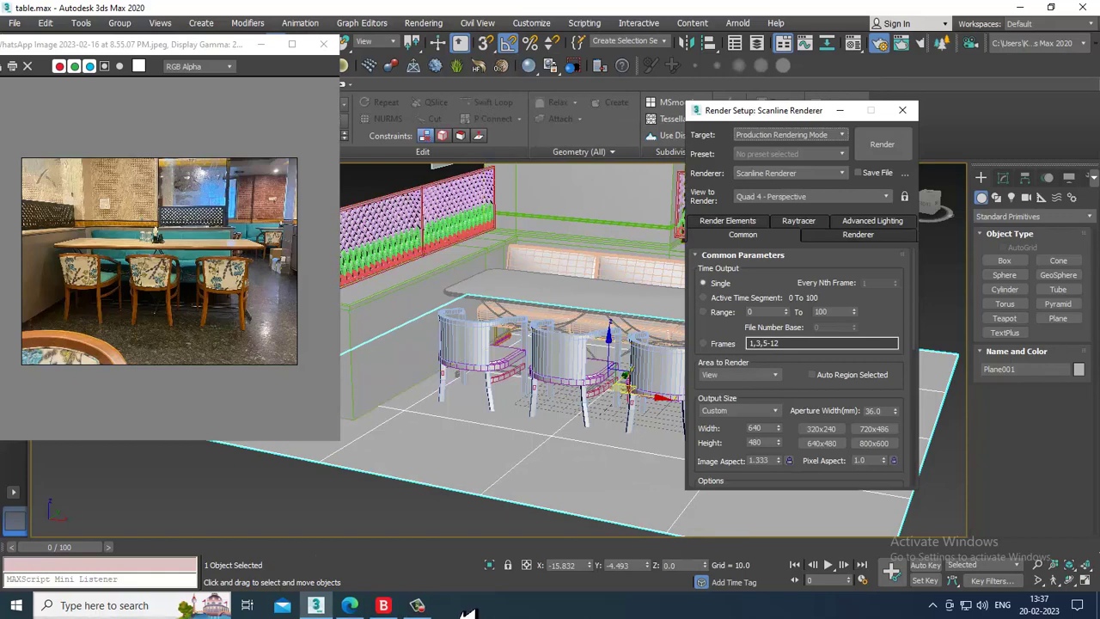
click(419, 605)
click(921, 429)
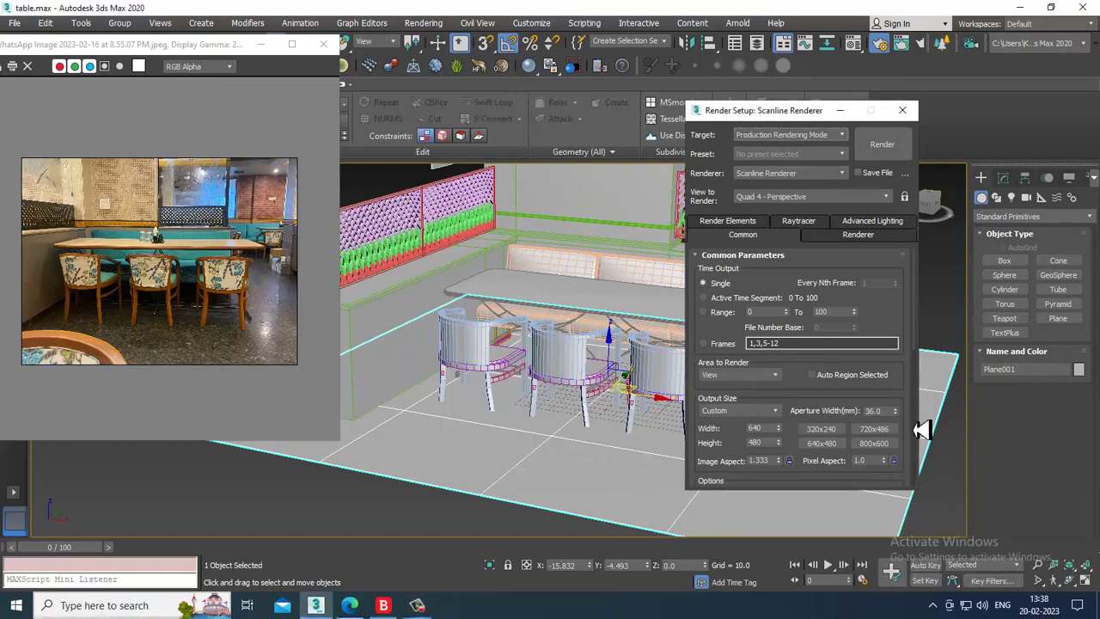
click(805, 176)
click(800, 246)
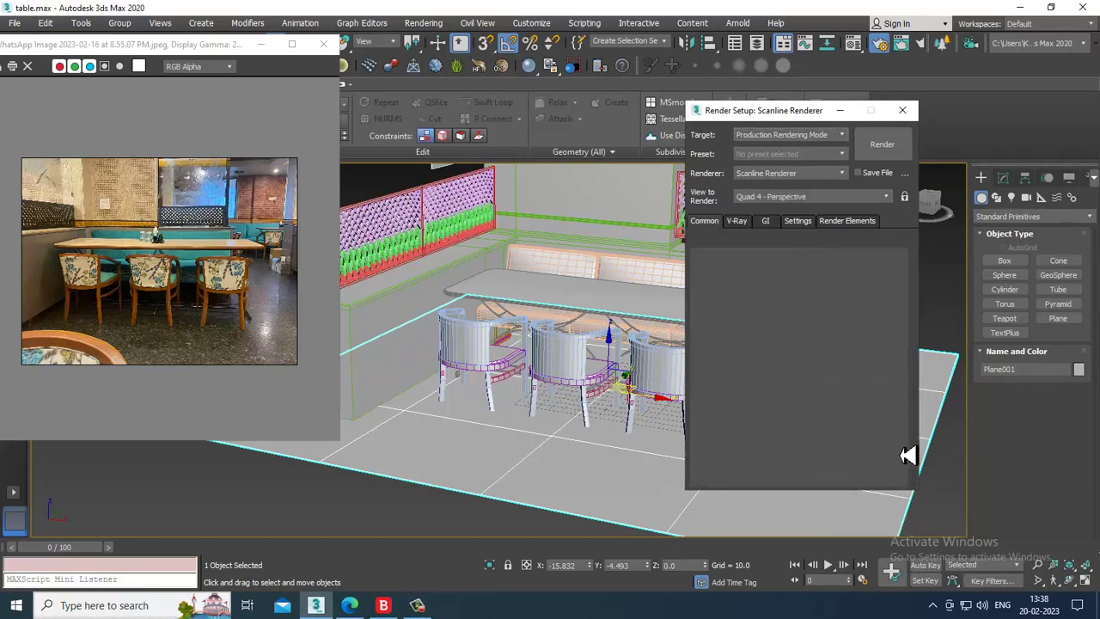
- Set the render output size to the HDTV (video) preset at 1920 x 1080 and close the render setup
scroll(802, 382, down, 3)
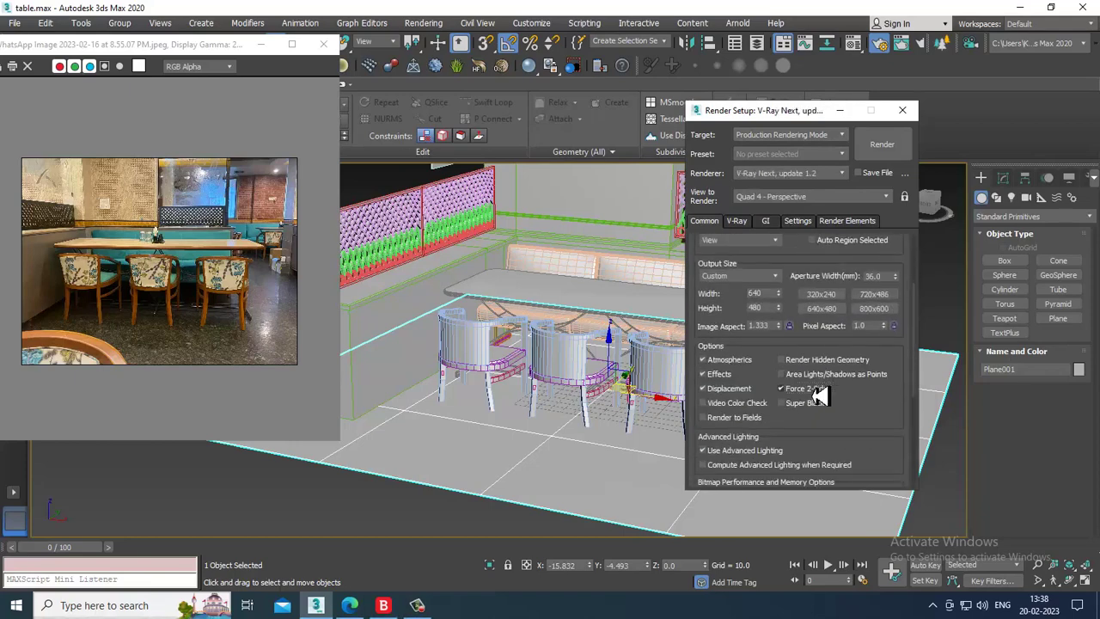
click(750, 284)
click(732, 448)
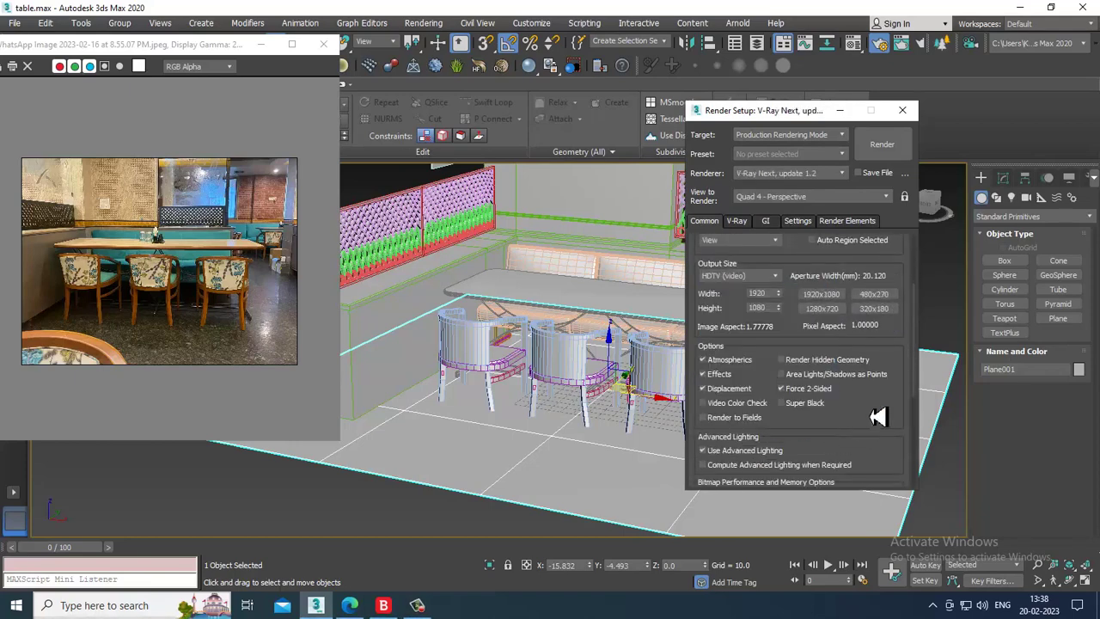
key(F10)
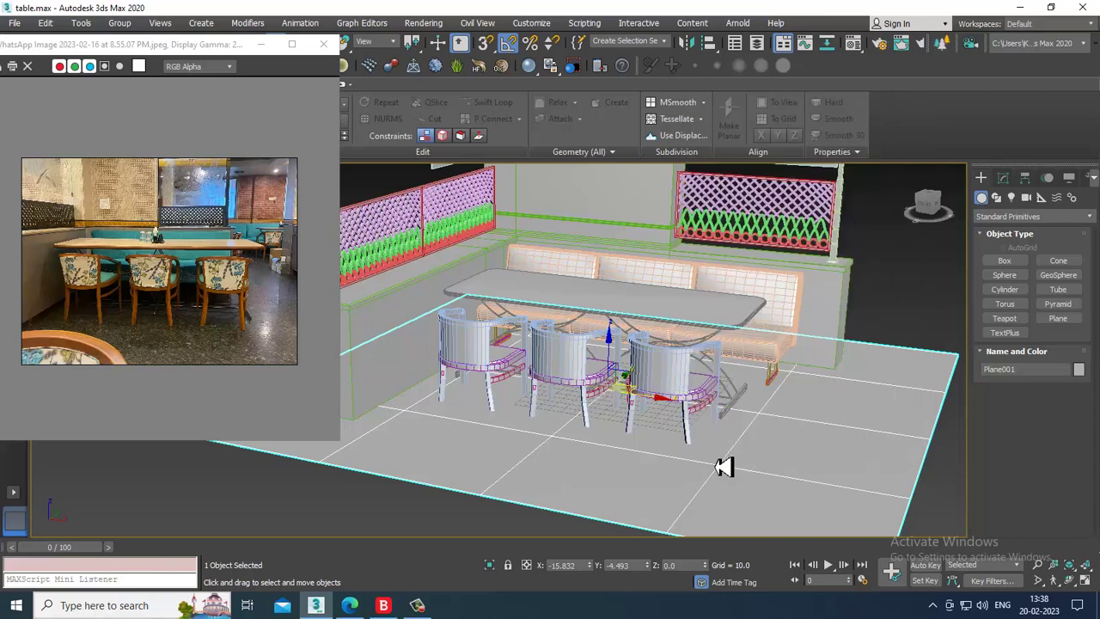
- Switch the material editor from compact to Slate mode and reopen it
key(m)
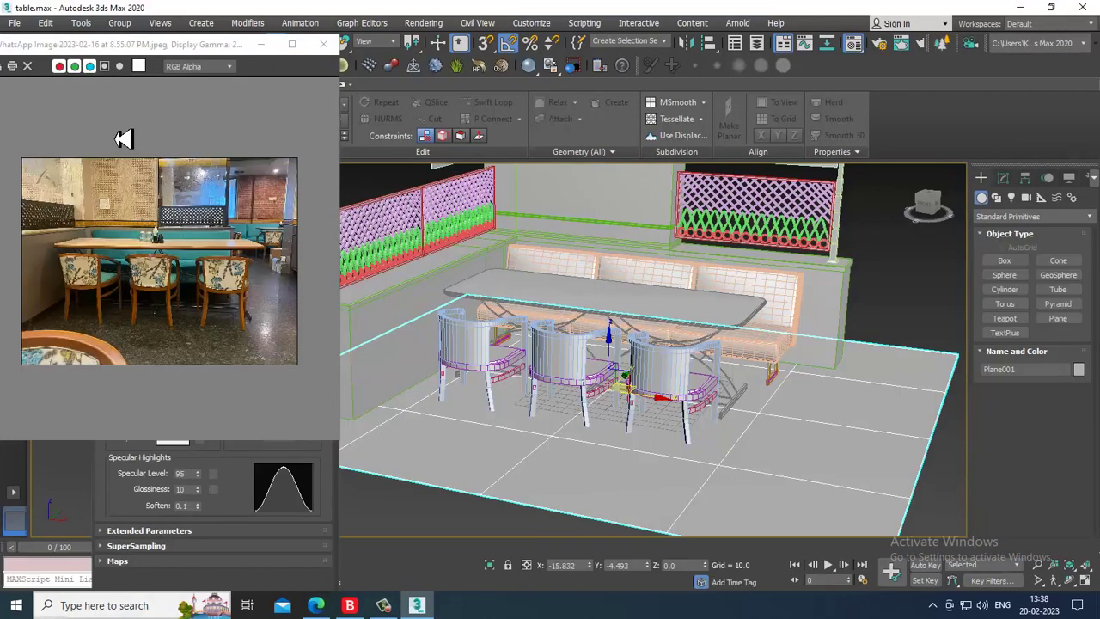
click(238, 477)
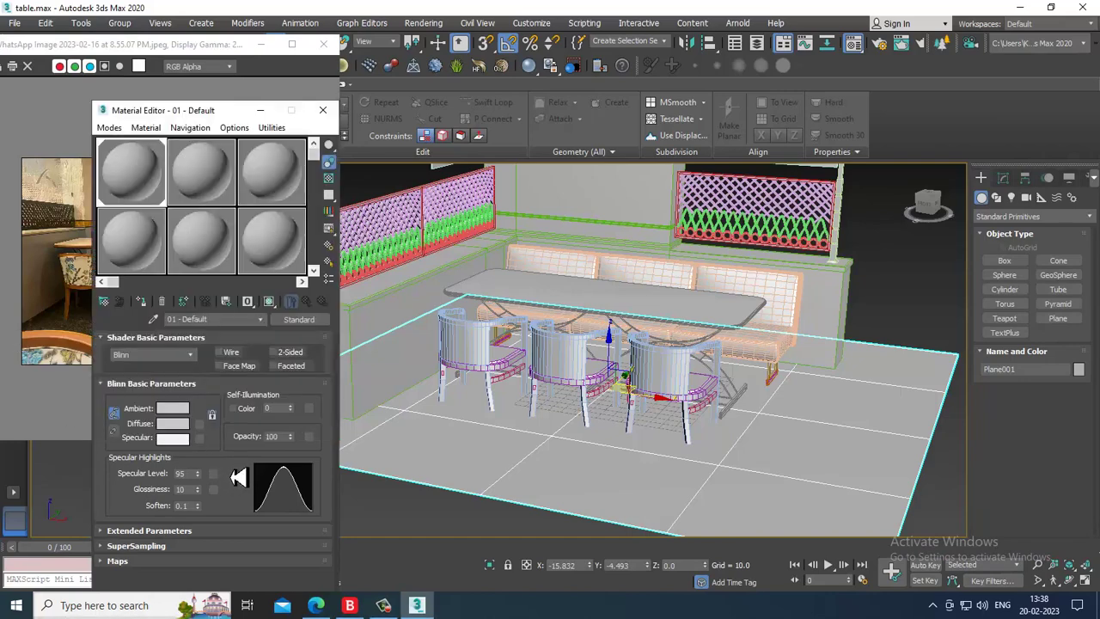
click(111, 128)
click(153, 167)
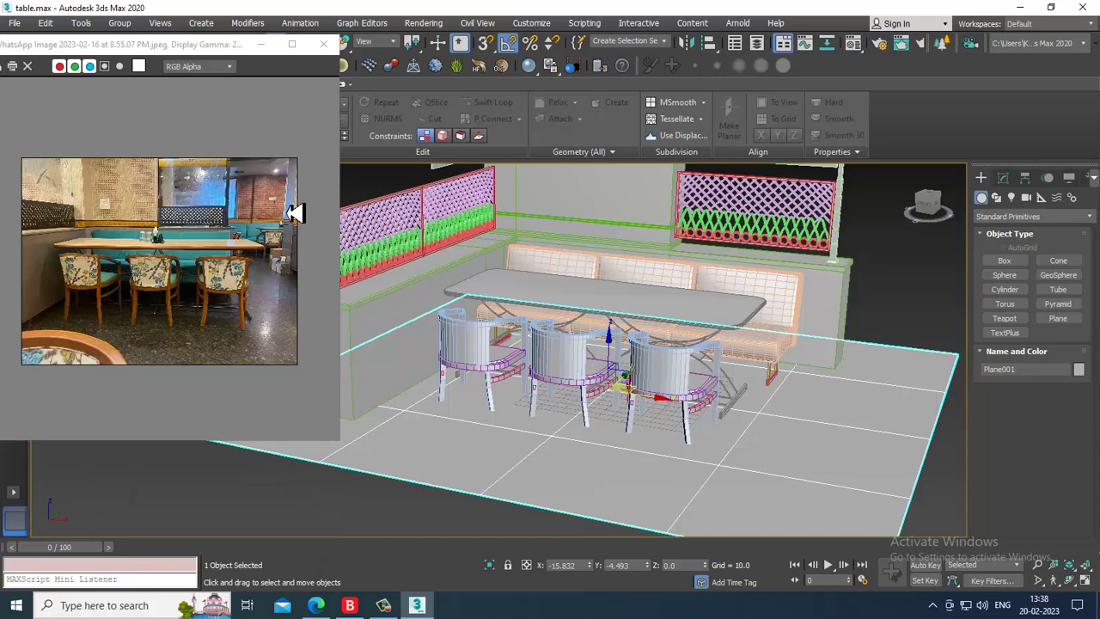
key(m)
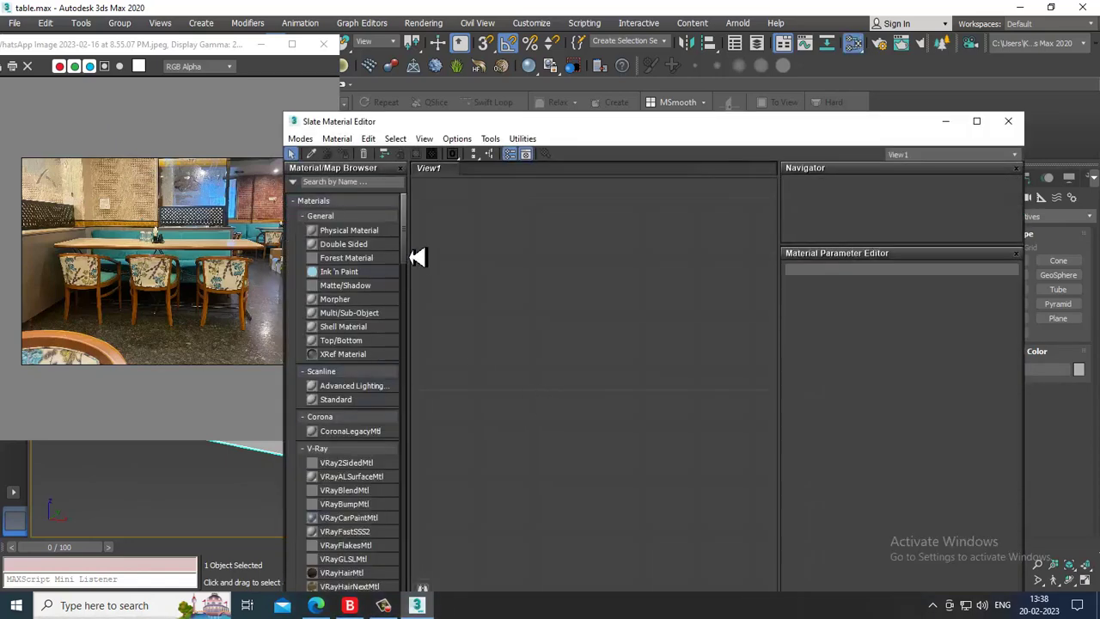
- Create a VRayMtl material in the Slate view and name it marble
scroll(417, 275, down, 8)
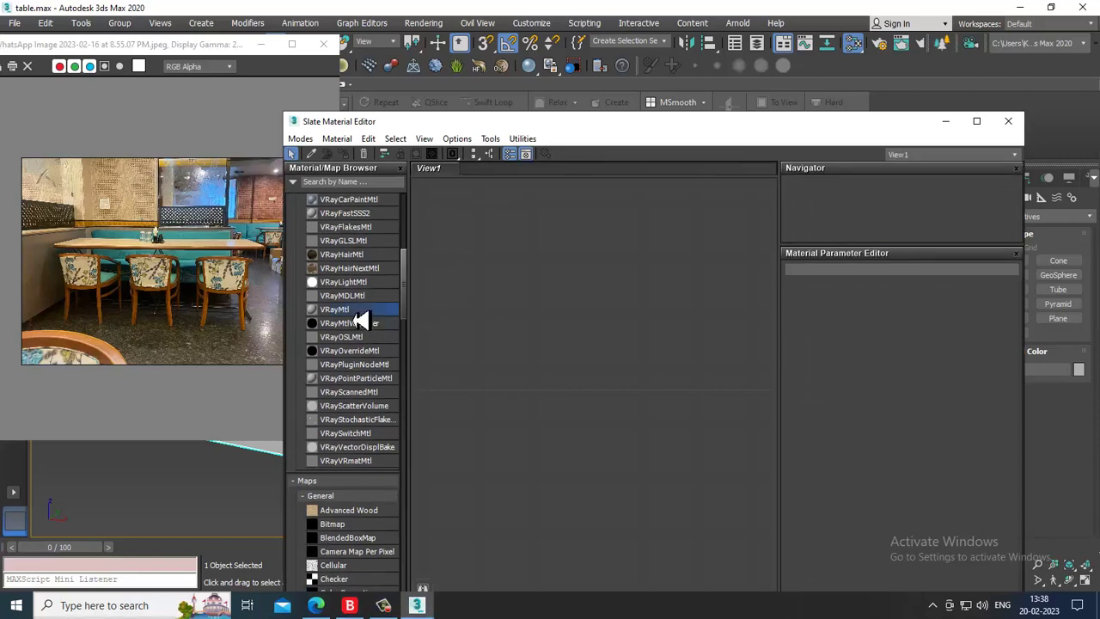
drag(513, 262, 512, 257)
double_click(511, 256)
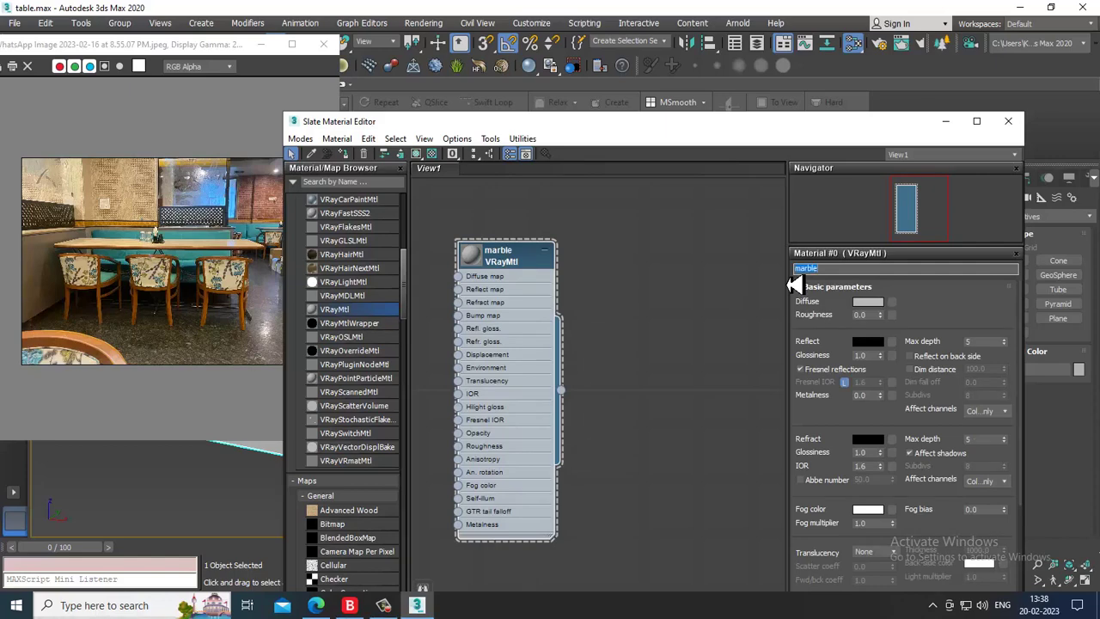
- Load marble-floor-abstract-texture-glossy-background-free-photo.jpg from D: > February 2023 > table text as the marble material's diffuse bitmap
click(894, 305)
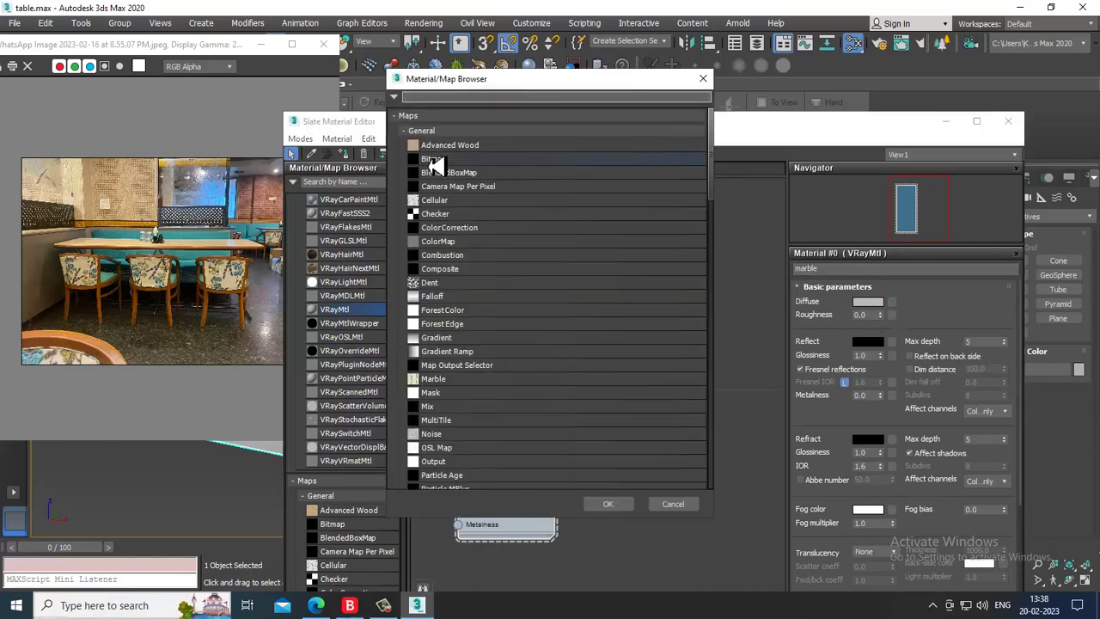
double_click(495, 162)
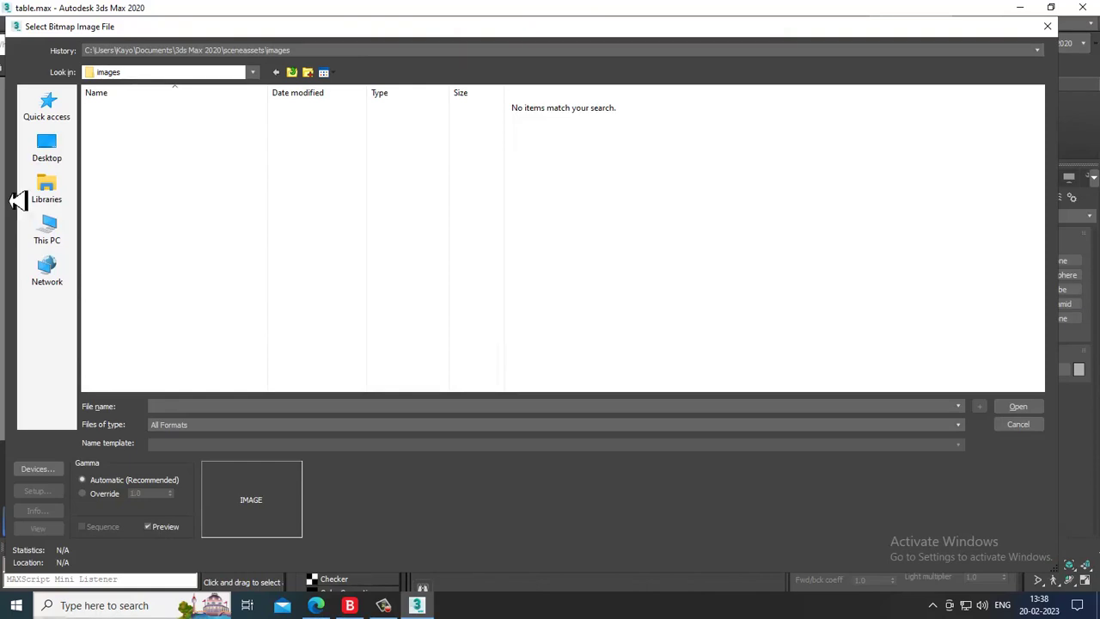
click(48, 230)
double_click(331, 210)
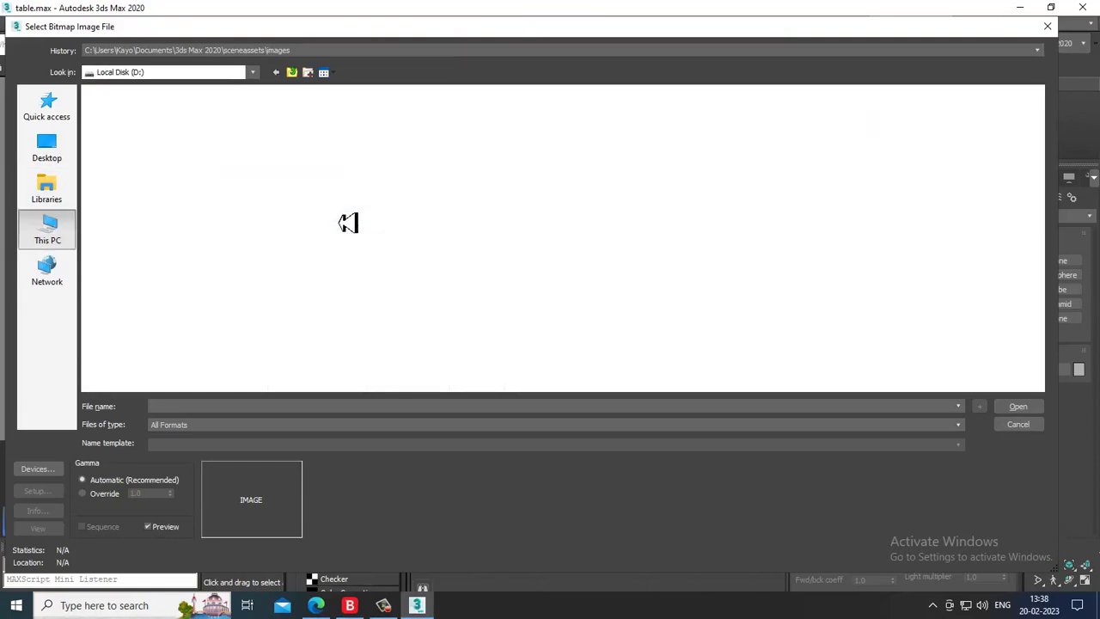
click(173, 304)
key(f)
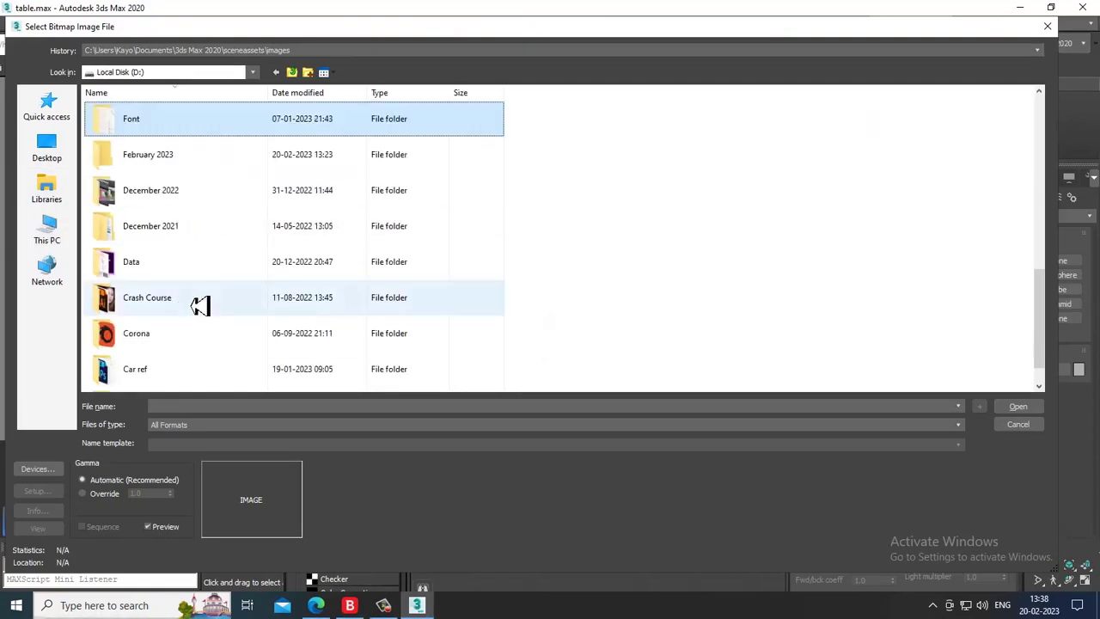
double_click(209, 156)
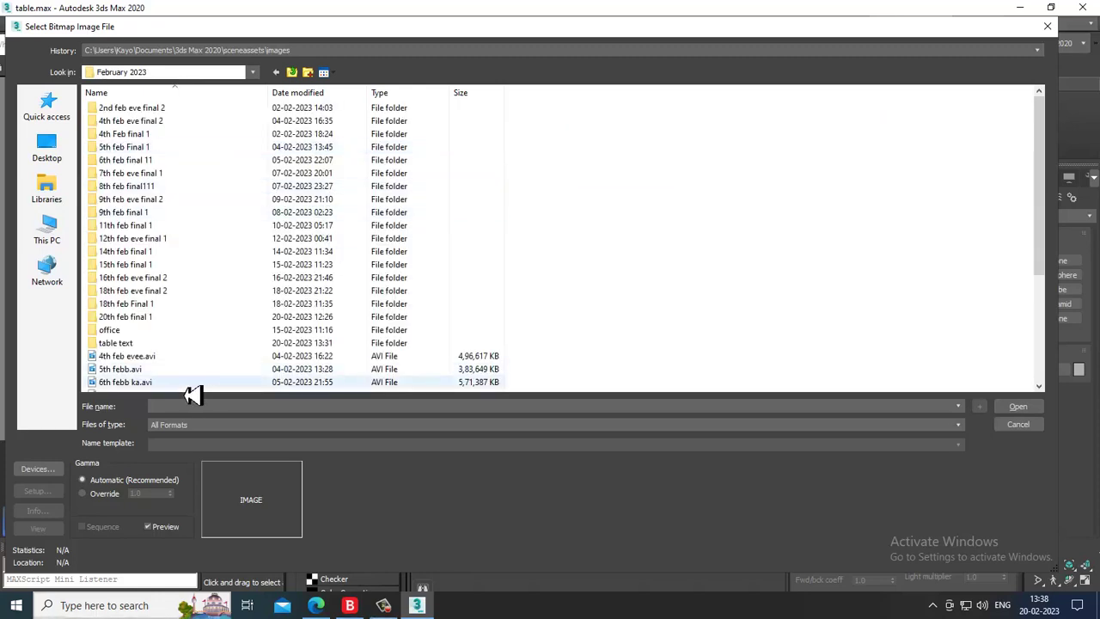
double_click(155, 343)
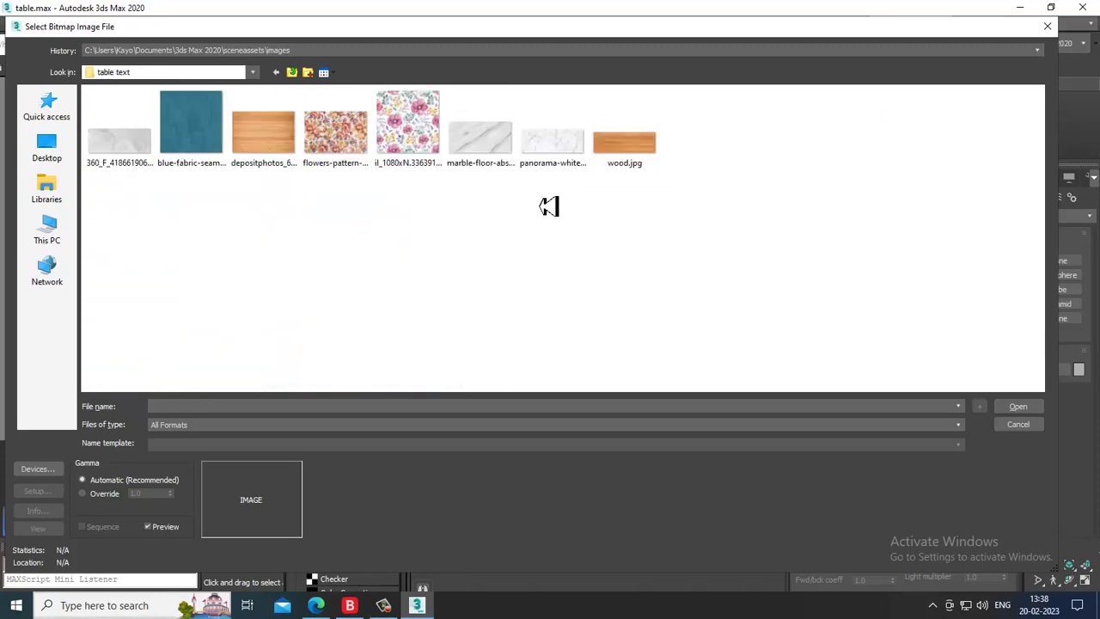
click(483, 144)
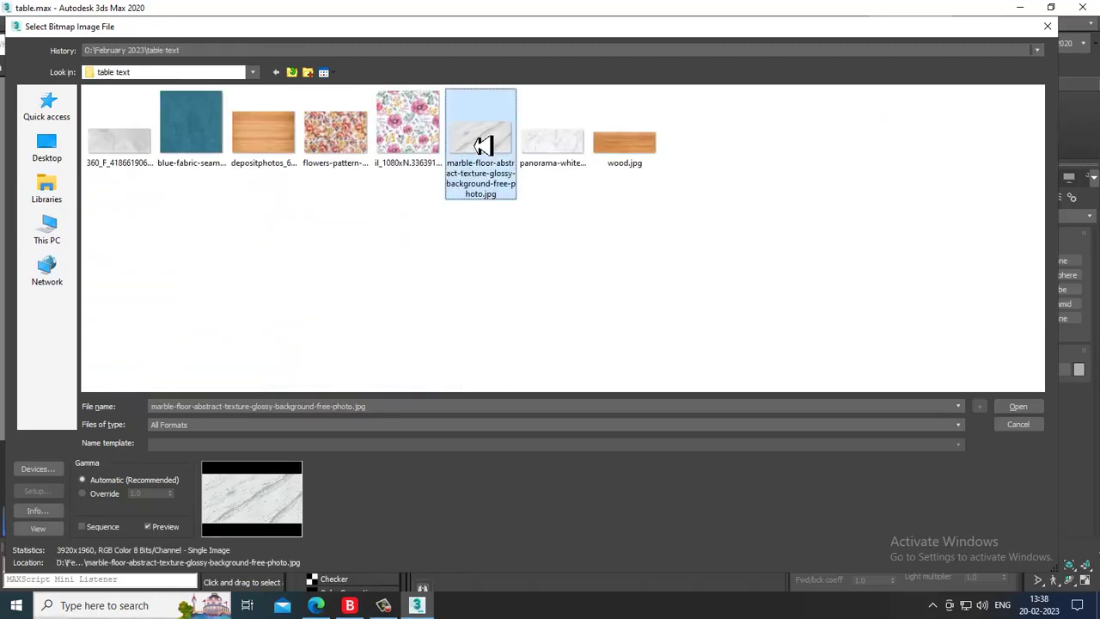
double_click(483, 145)
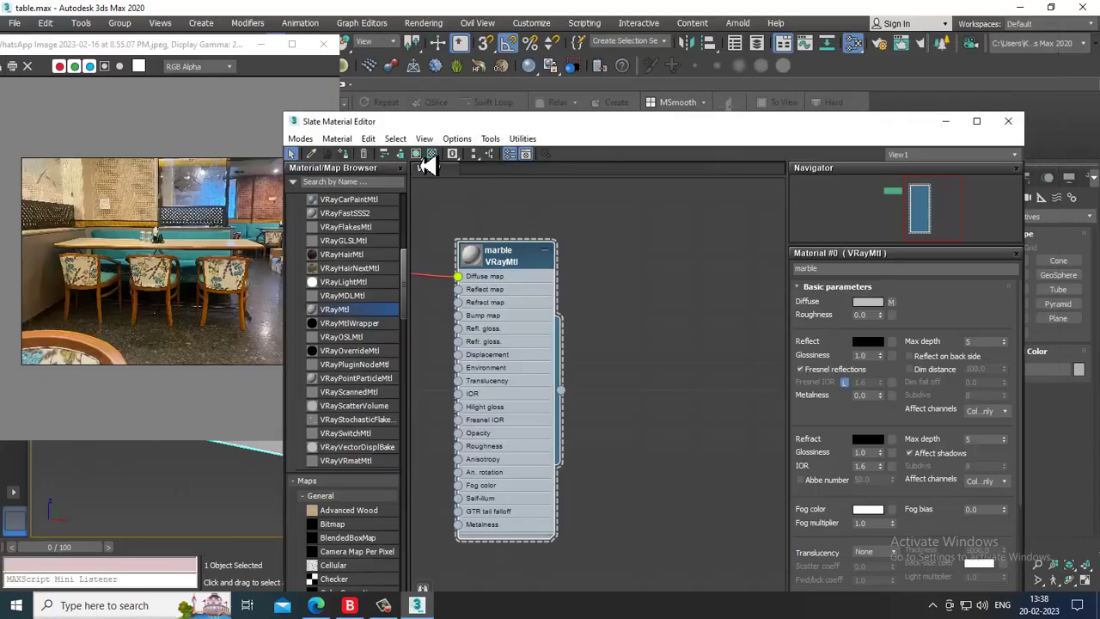
- Assign the marble material to the floor plane, show its texture in the viewport and inspect it around the chairs
click(946, 121)
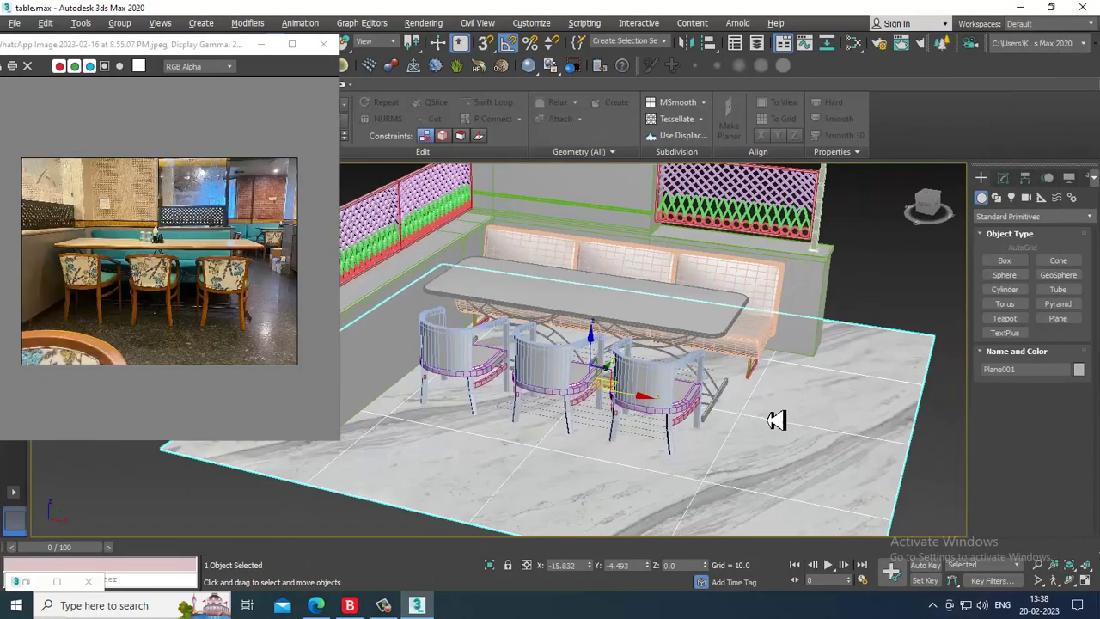
scroll(776, 420, up, 8)
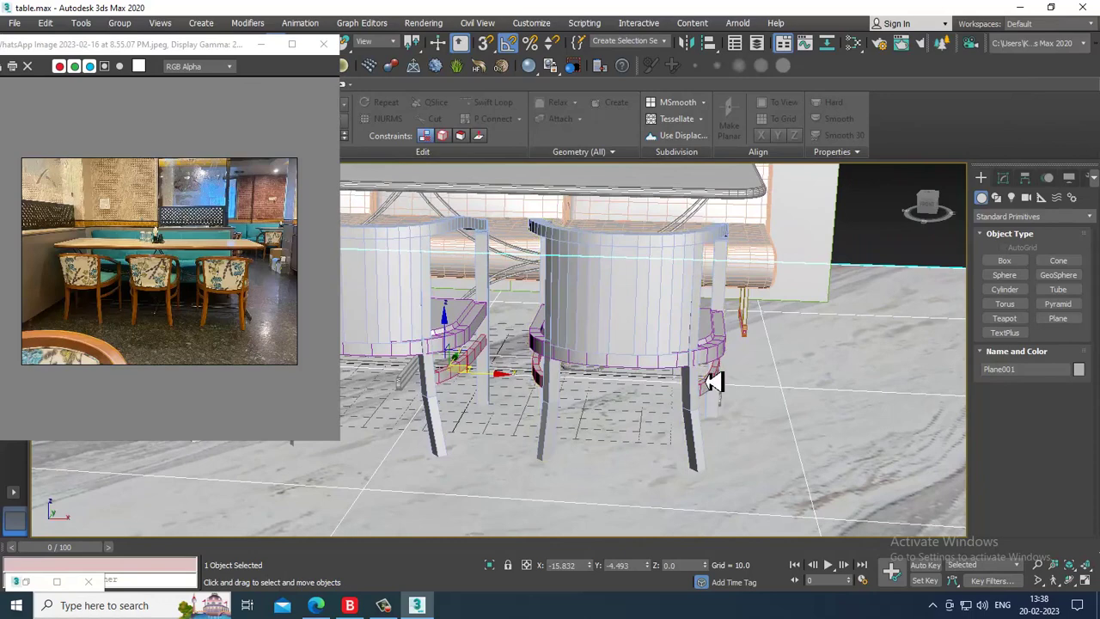
scroll(713, 383, up, 1)
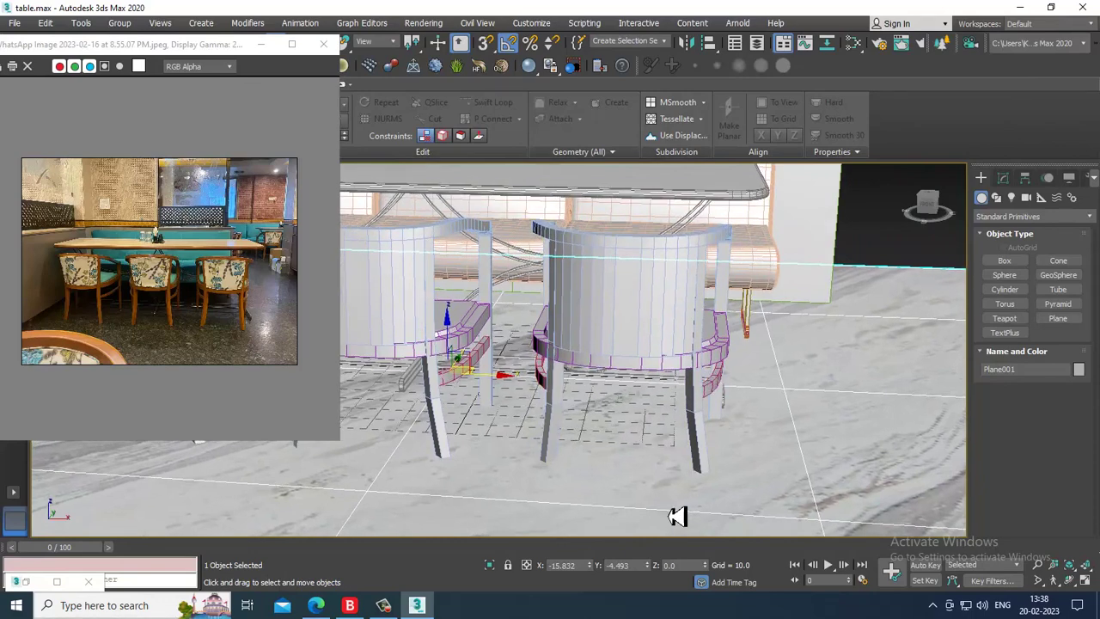
- Set the U and V tiling of the marble diffuse bitmap to 2.0
key(m)
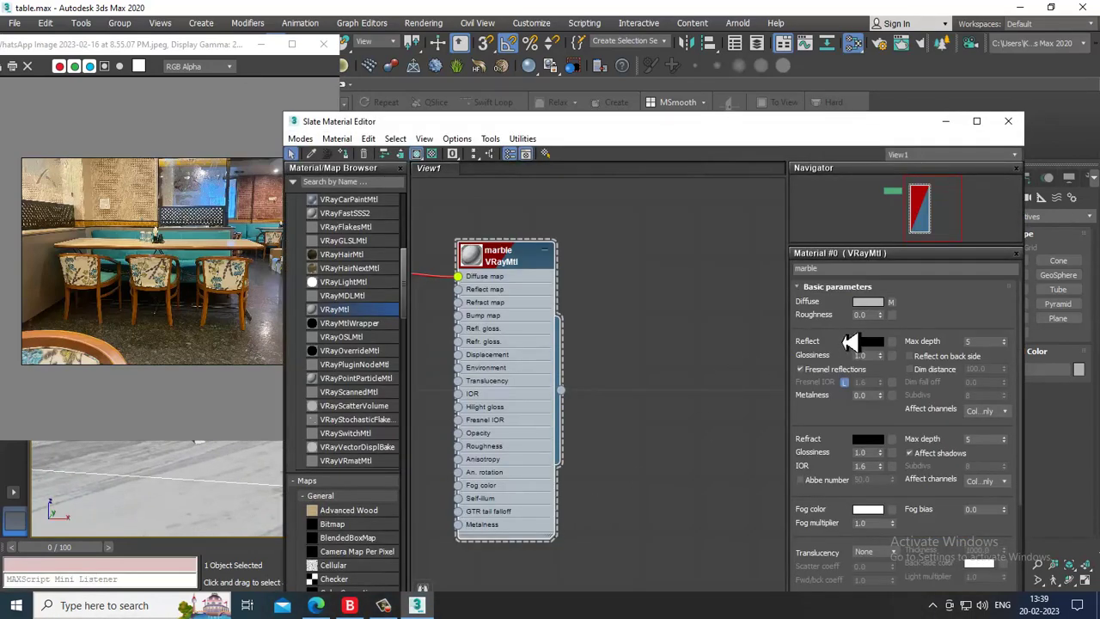
click(891, 302)
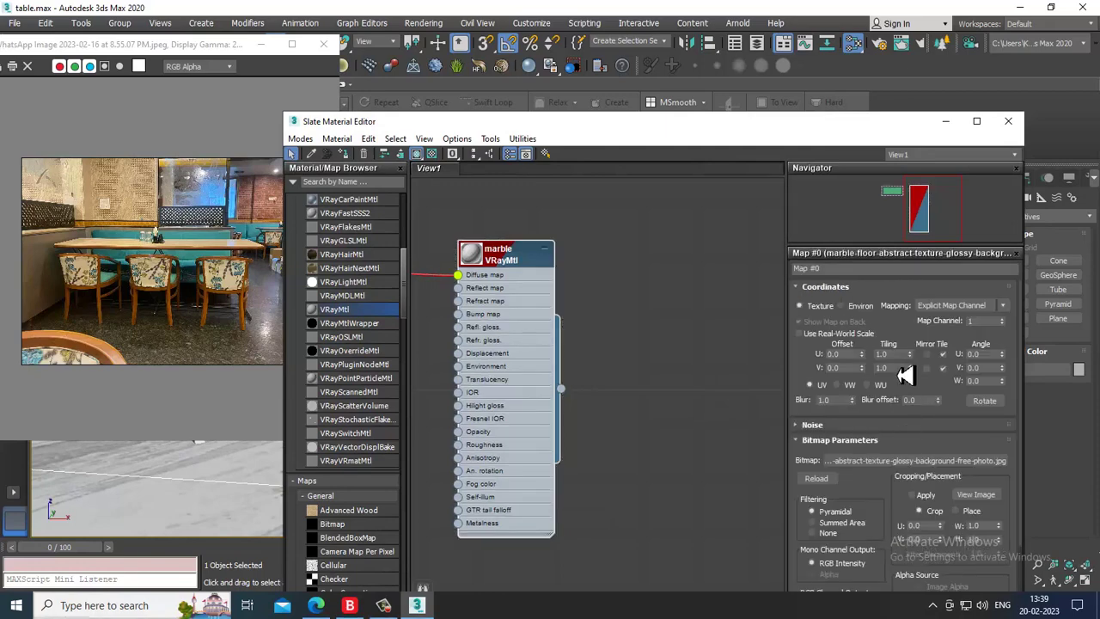
text(2)
key(Tab)
text(2)
key(Return)
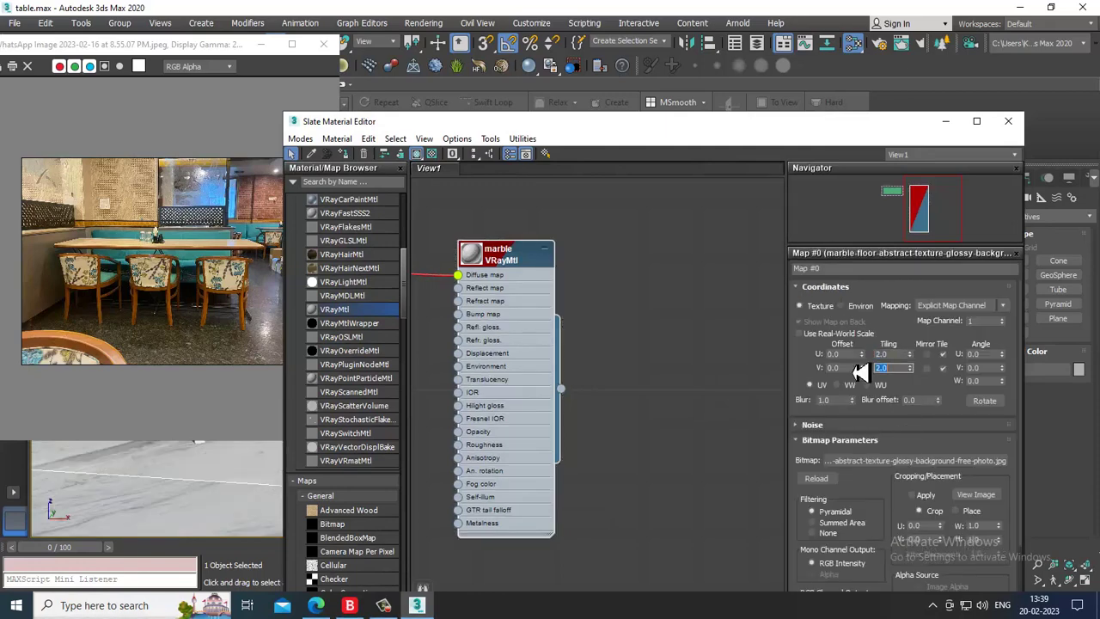
- Move the material editor clear of the viewport and check the marble tiling on the floor
drag(827, 131, 321, 344)
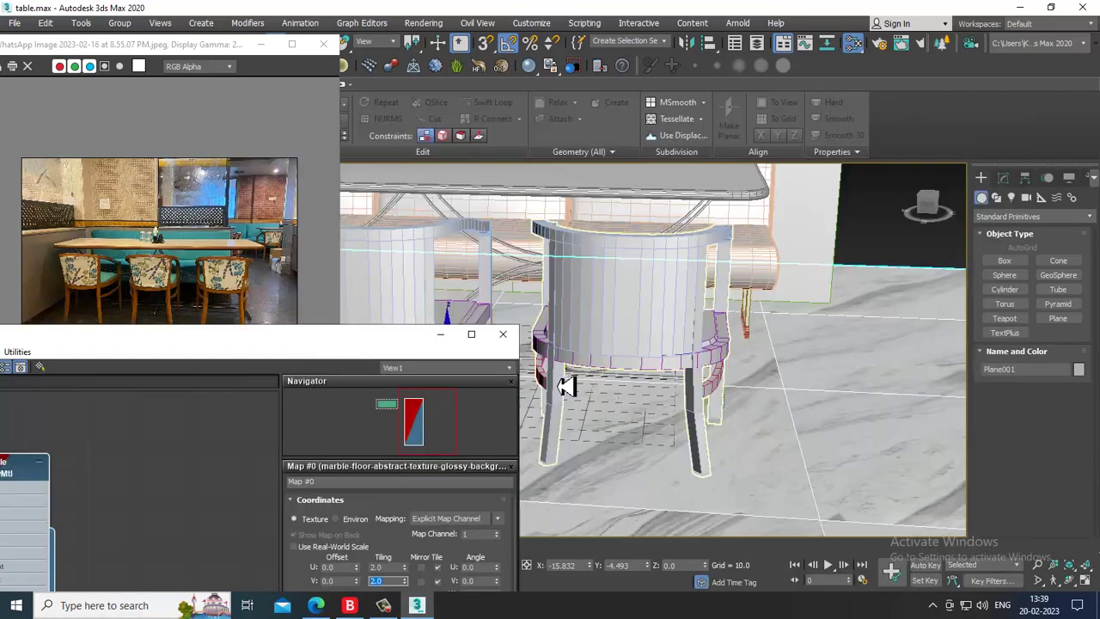
alt+middle_drag(885, 399, 821, 395)
scroll(825, 429, down, 3)
scroll(800, 399, up, 4)
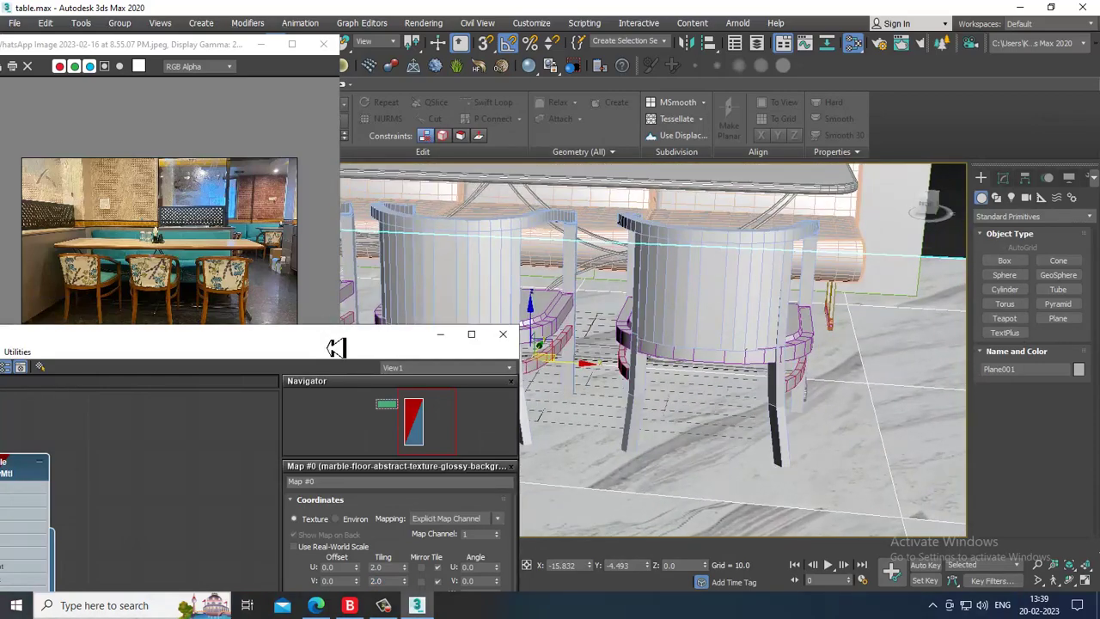
- Give the marble material a light grey reflection color and a reflection max depth of 8
drag(341, 335, 399, 64)
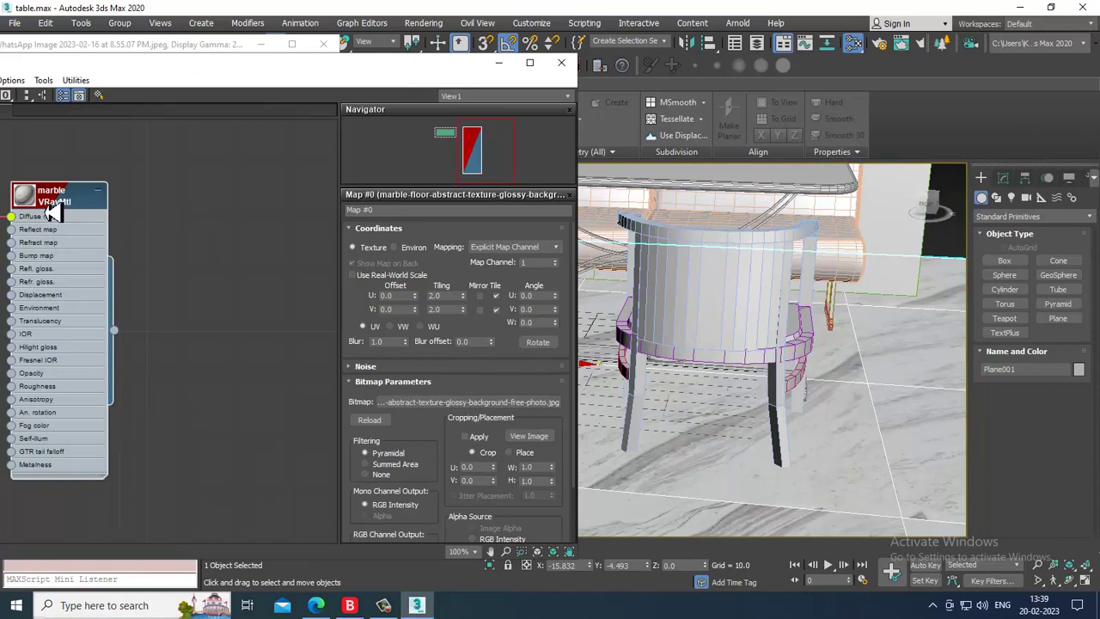
double_click(80, 204)
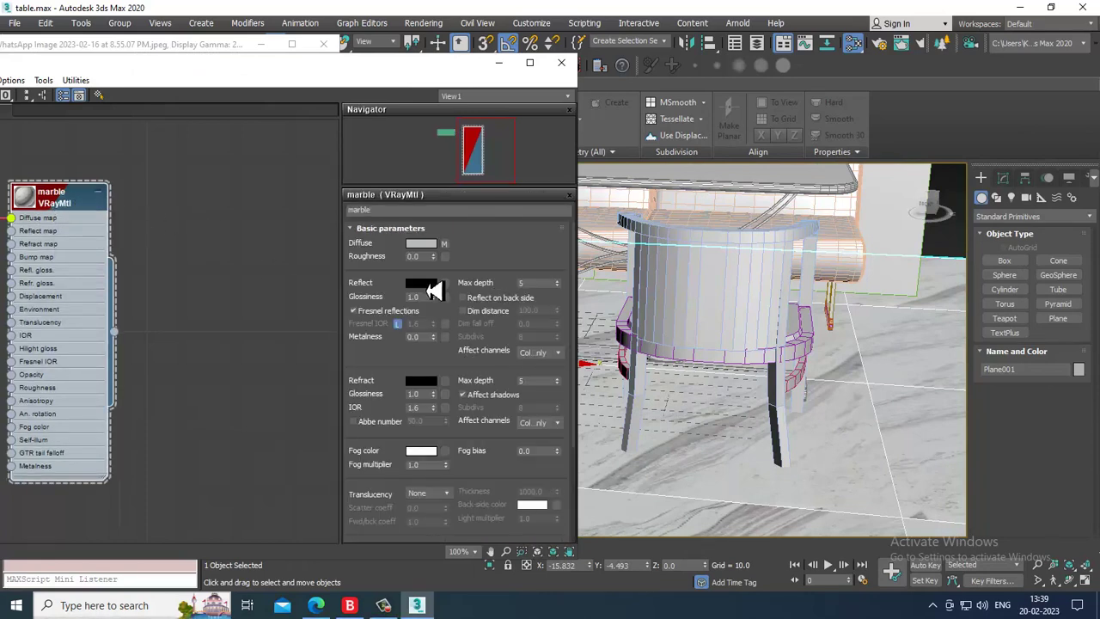
click(426, 284)
drag(411, 98, 420, 150)
click(508, 211)
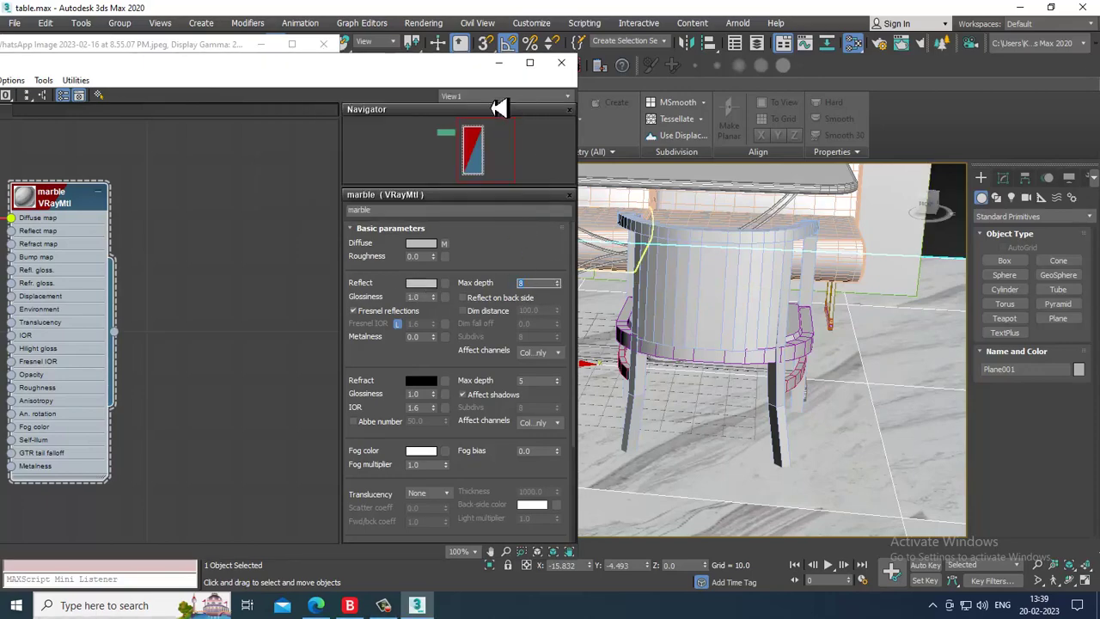
click(497, 62)
- Ungroup the chair nearest the side wall into its separate objects
middle_drag(736, 381, 760, 423)
scroll(760, 423, down, 4)
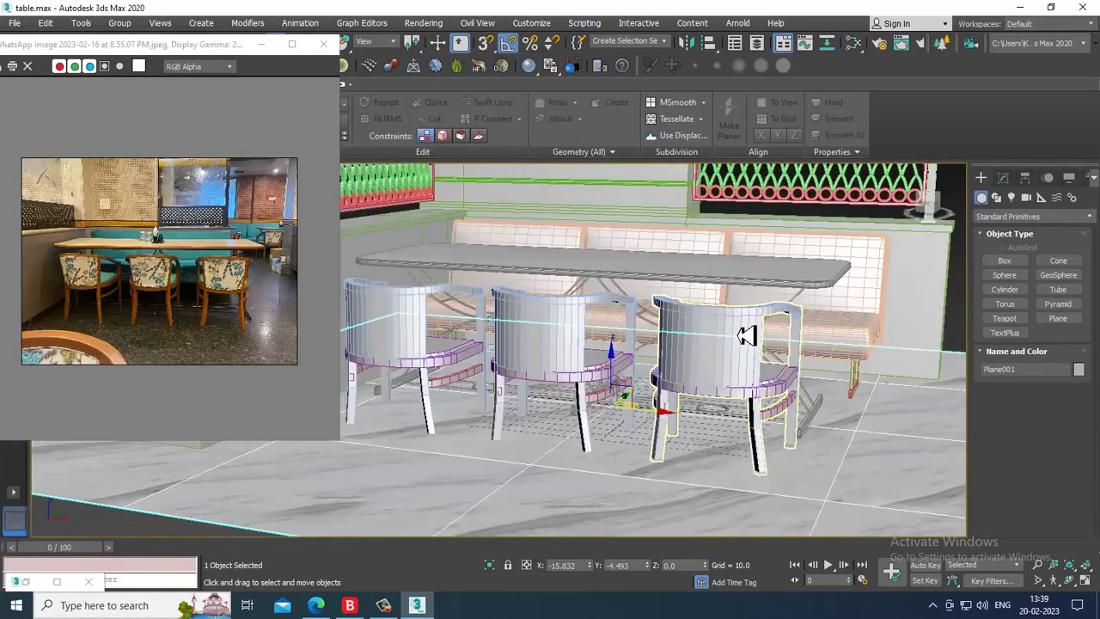
middle_drag(749, 334, 704, 375)
alt+middle_drag(370, 331, 643, 355)
scroll(644, 355, up, 5)
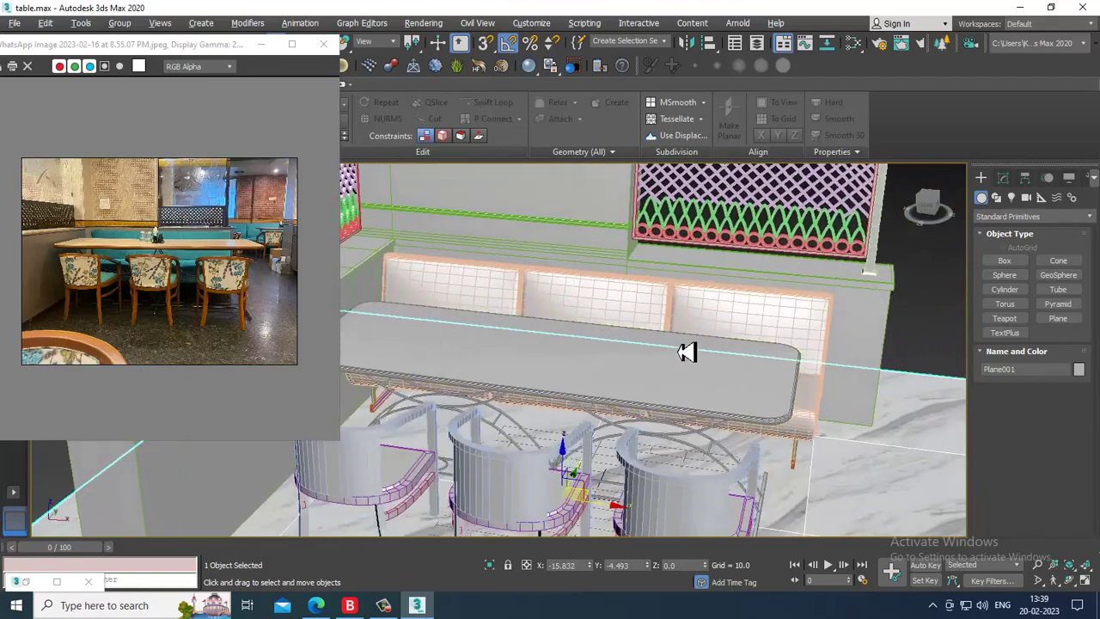
middle_drag(496, 361, 704, 353)
click(520, 354)
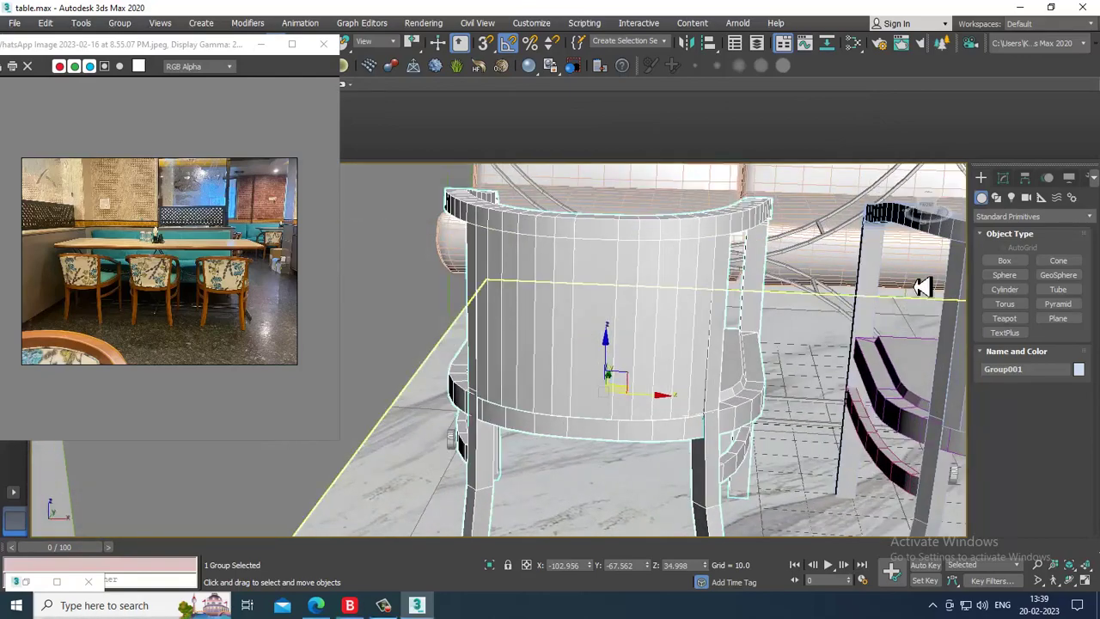
click(1002, 178)
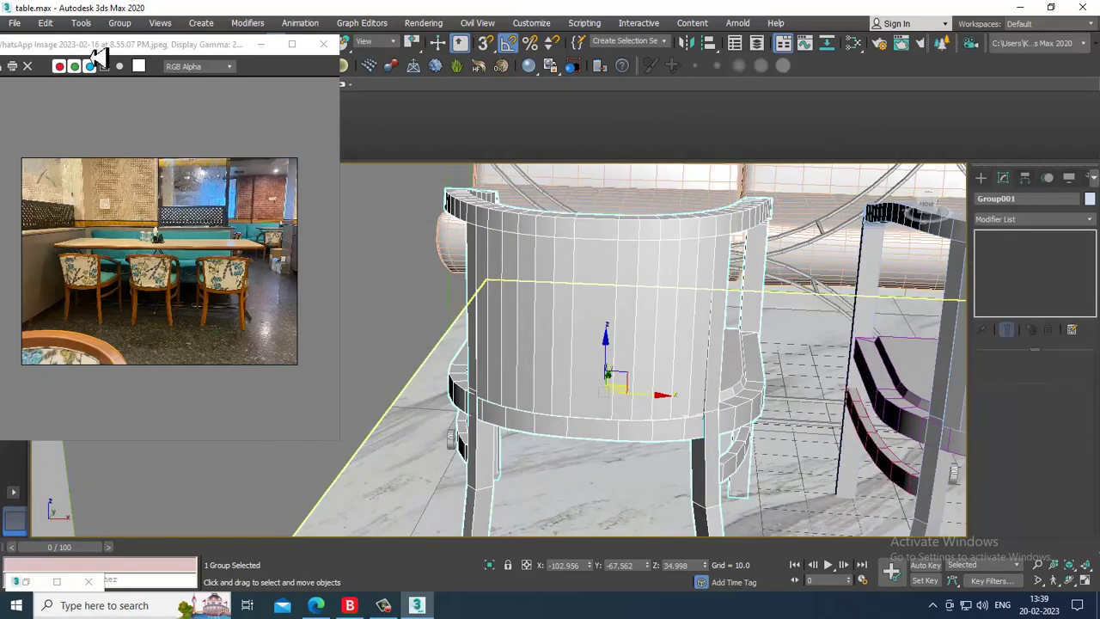
click(126, 25)
click(146, 63)
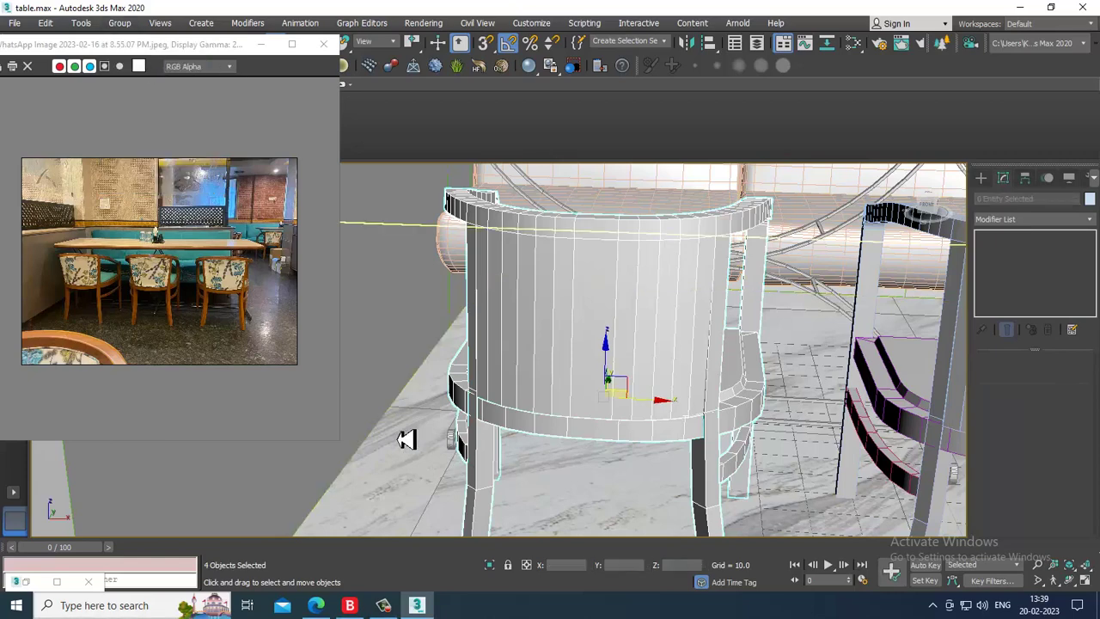
- Select the polygons across the backrest of the ungrouped chair's frame at polygon sub-object level
click(484, 440)
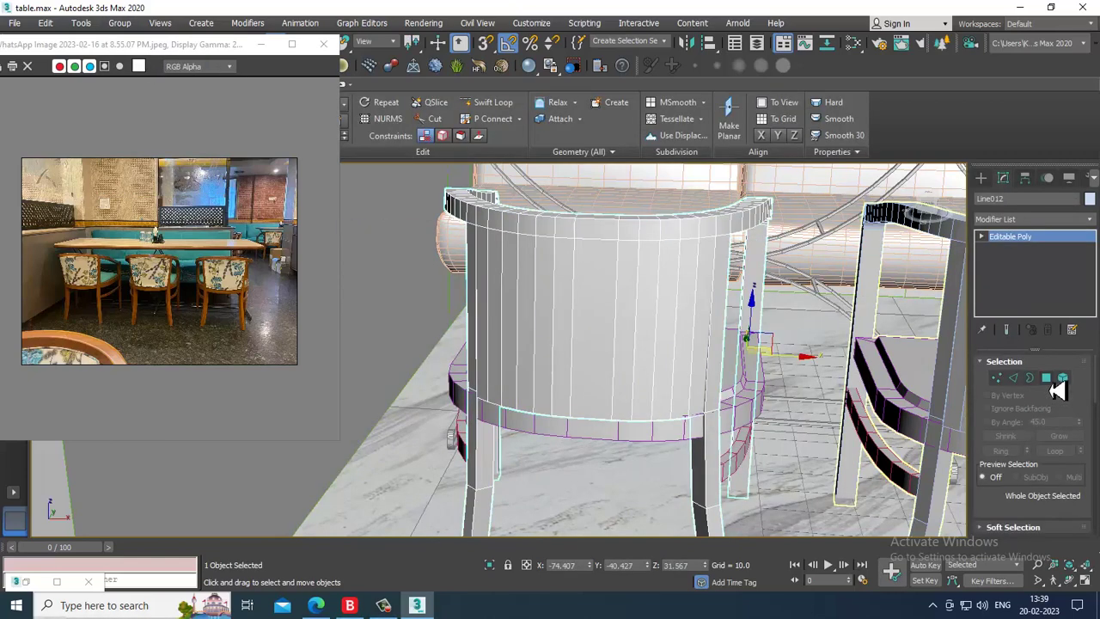
click(1048, 381)
alt+middle_drag(517, 293, 563, 276)
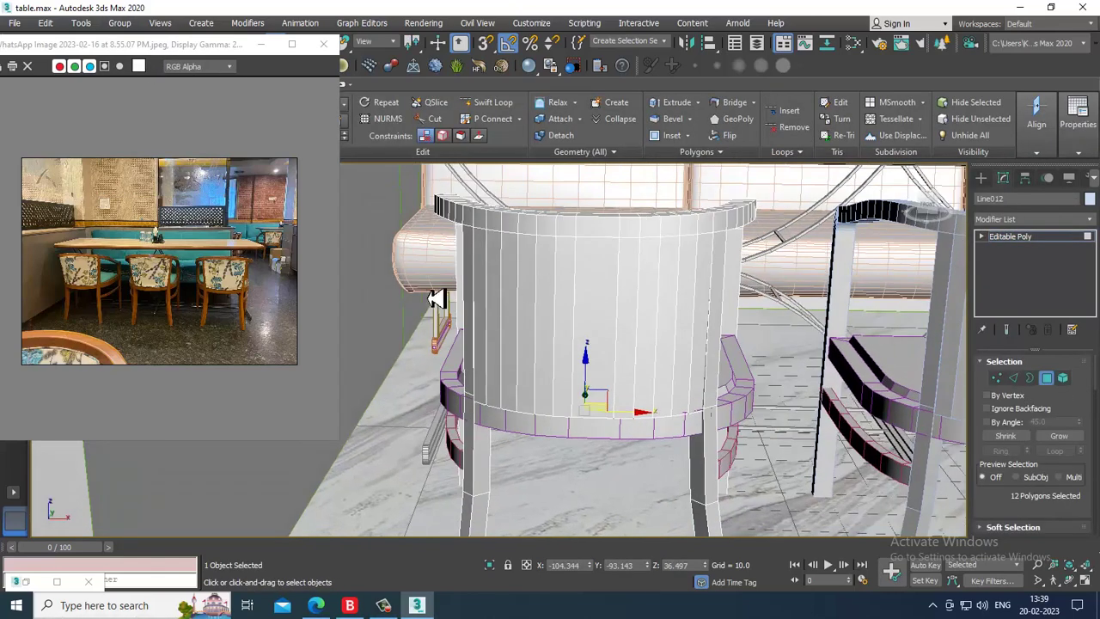
drag(420, 274, 832, 340)
- Remove the leg and armrest polygons from the selection, keeping only the backrest panel of the chair frame
alt+middle_drag(757, 328, 695, 336)
alt+drag(671, 228, 800, 400)
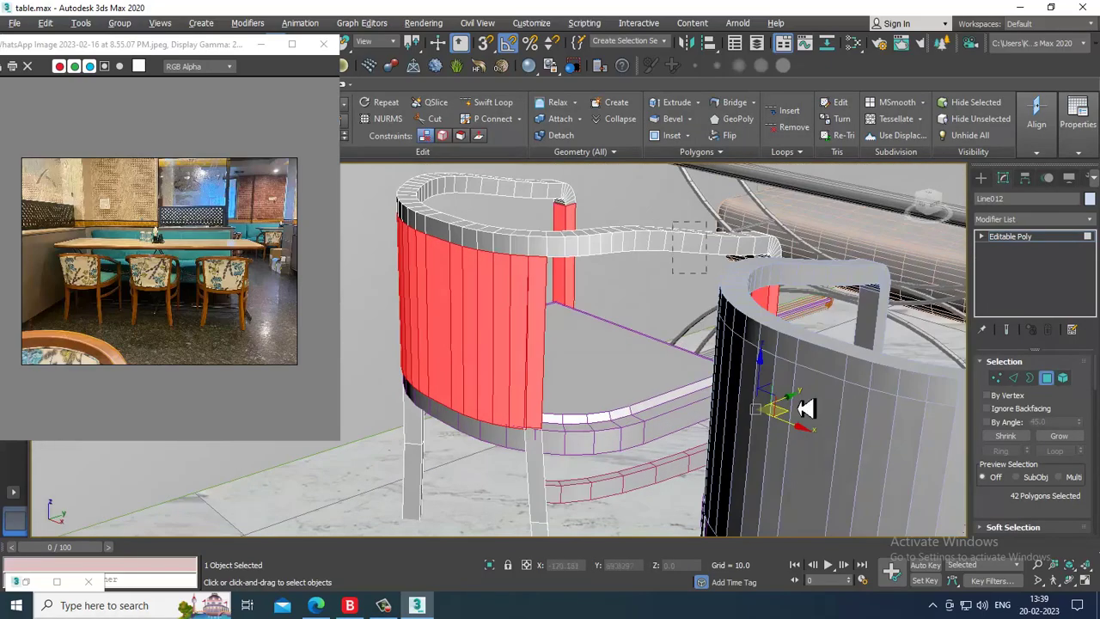
mouse_move(766, 301)
alt+middle_down()
mouse_move(522, 302)
mouse_move(559, 306)
alt+middle_up()
mouse_move(561, 298)
alt+mouse_down()
mouse_move(935, 202)
mouse_move(935, 211)
alt+mouse_up()
alt+middle_drag(550, 331, 543, 280)
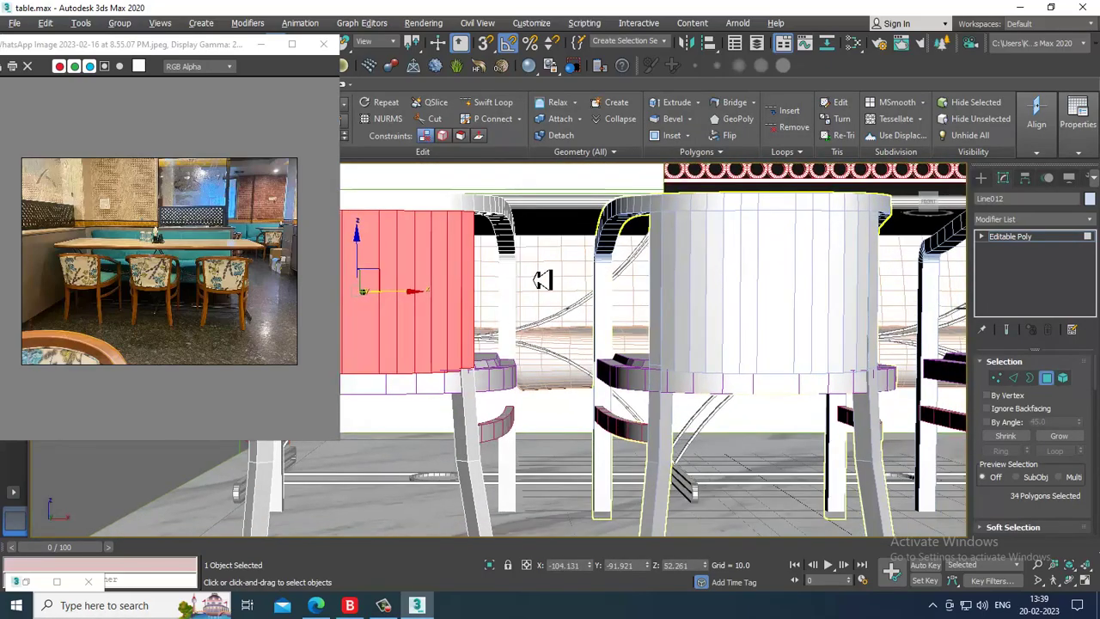
alt+drag(477, 305, 479, 306)
middle_drag(525, 282, 543, 293)
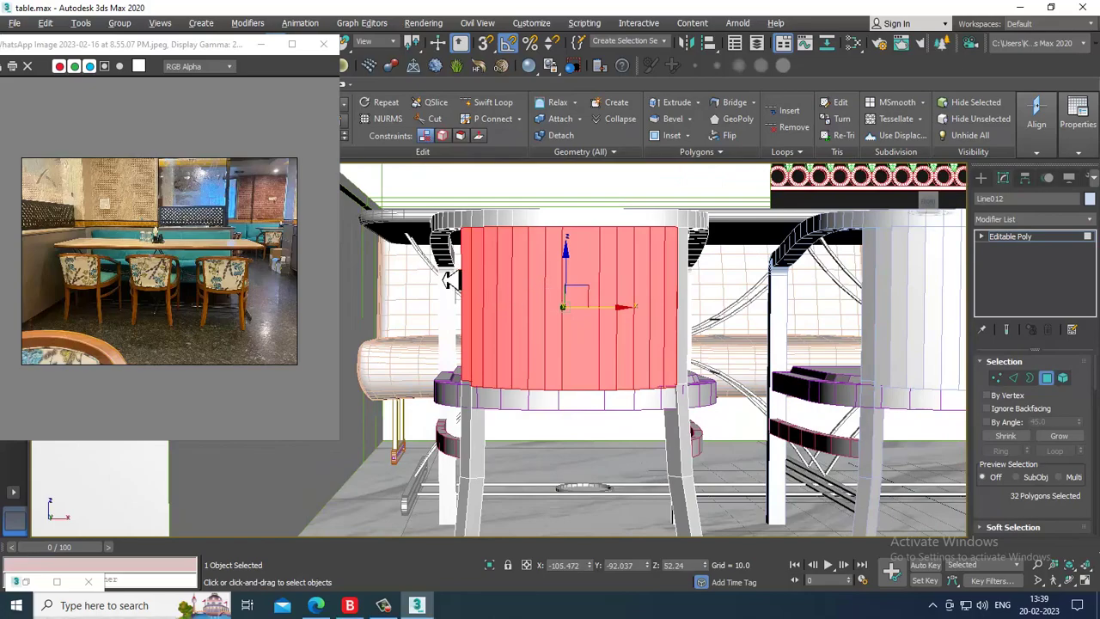
alt+drag(474, 324, 475, 325)
alt+middle_drag(653, 309, 731, 344)
- Create a new VRayMtl beside the marble material and name it floral fabric
key(m)
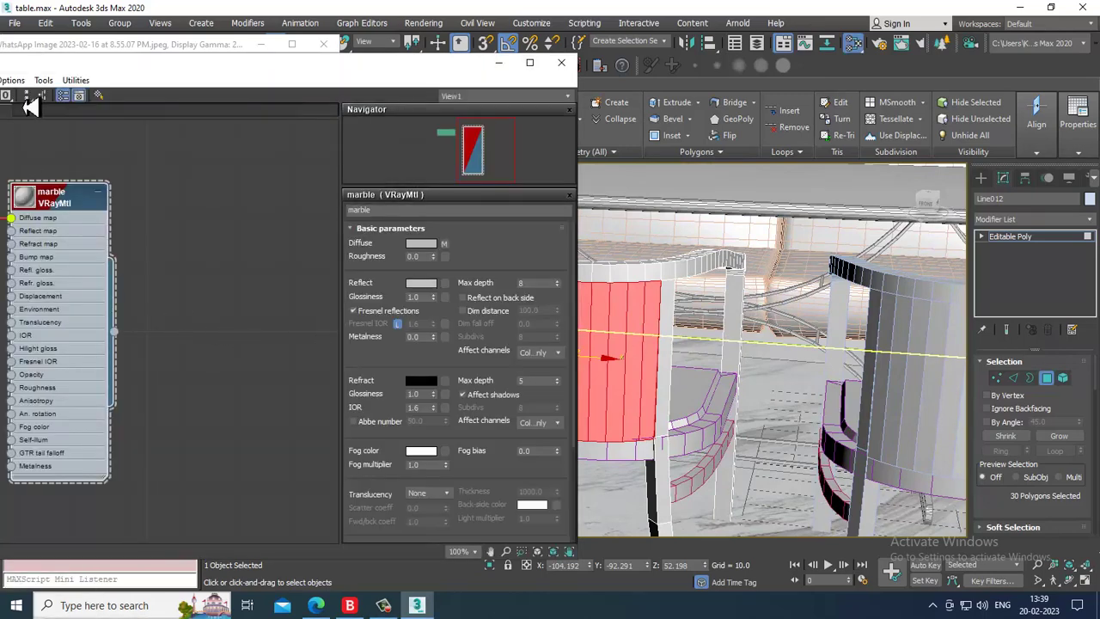
drag(98, 60, 736, 58)
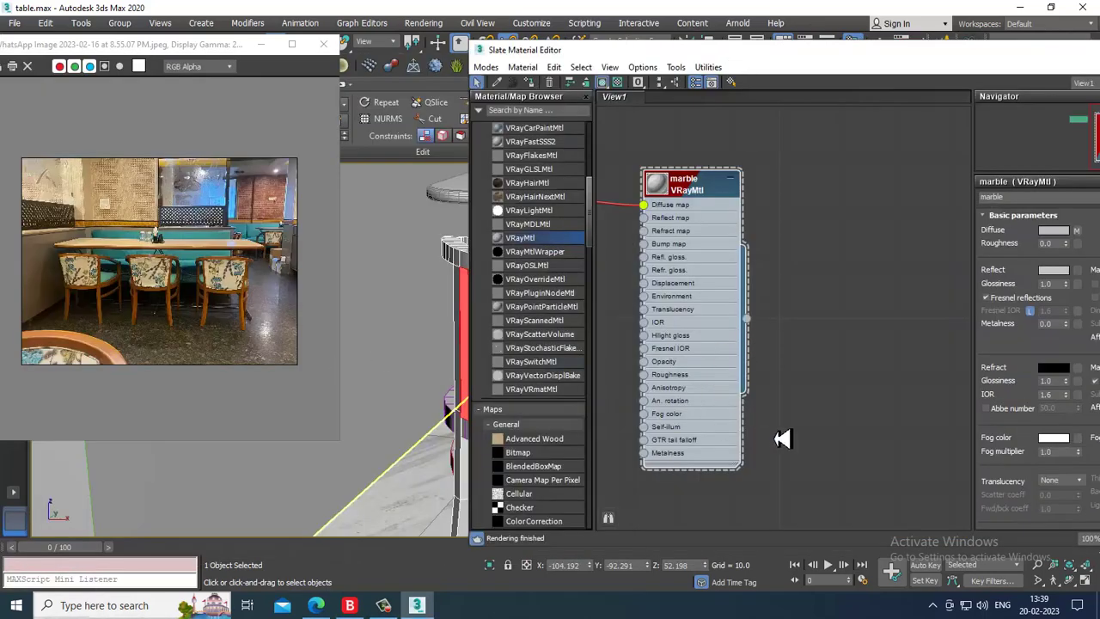
middle_drag(783, 439, 641, 313)
drag(906, 162, 880, 147)
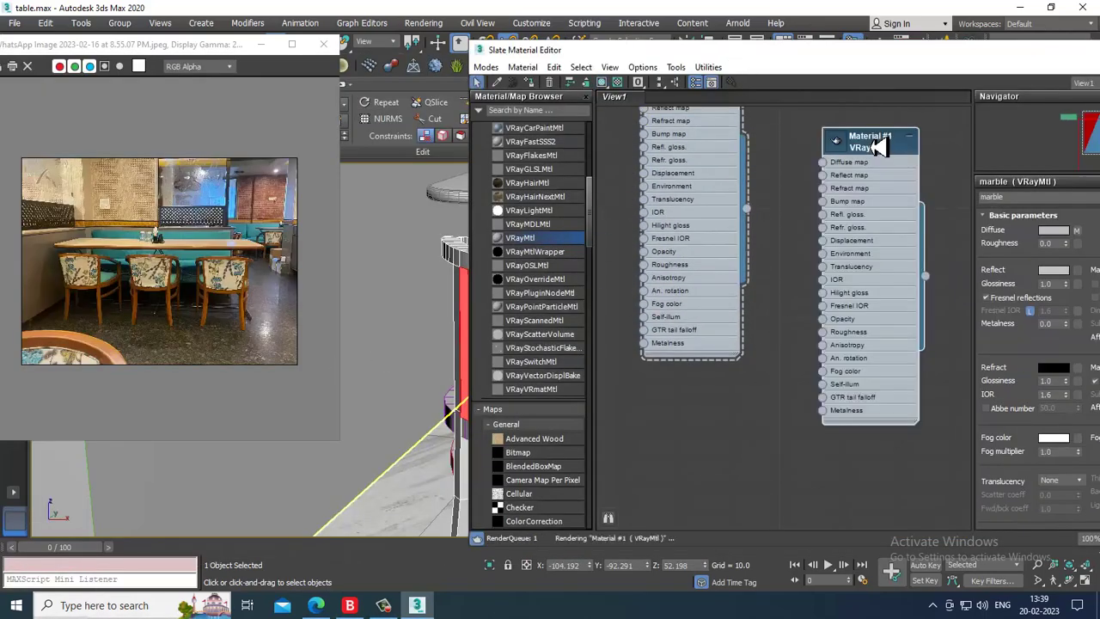
double_click(877, 148)
double_click(849, 156)
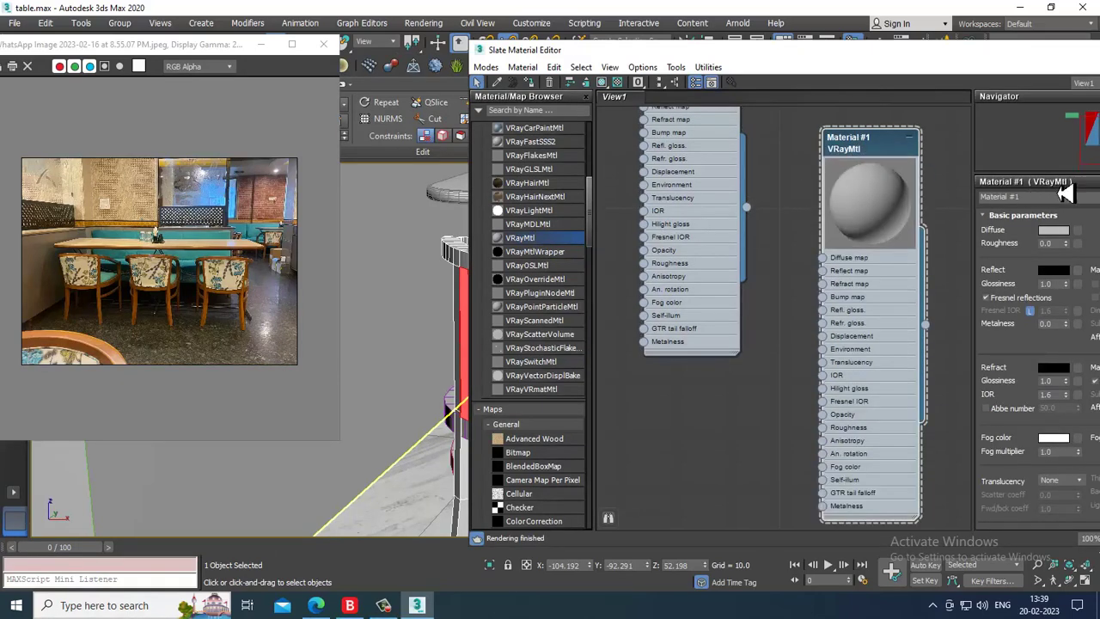
click(1073, 198)
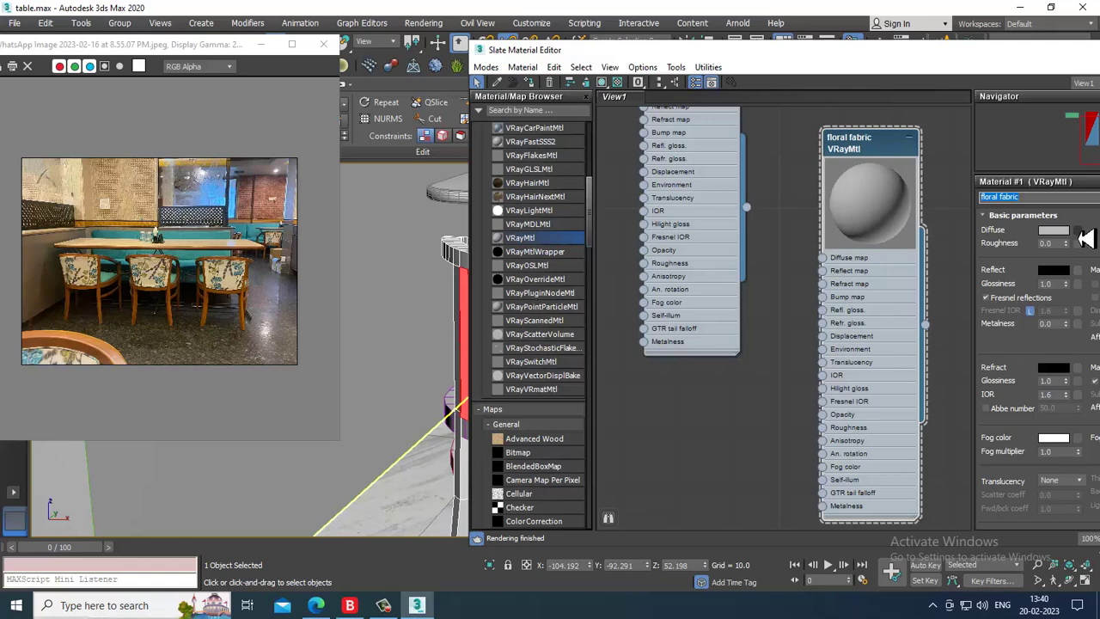
- Load the orange flowers-pattern image from the table text folder as the floral fabric's diffuse bitmap
click(1085, 237)
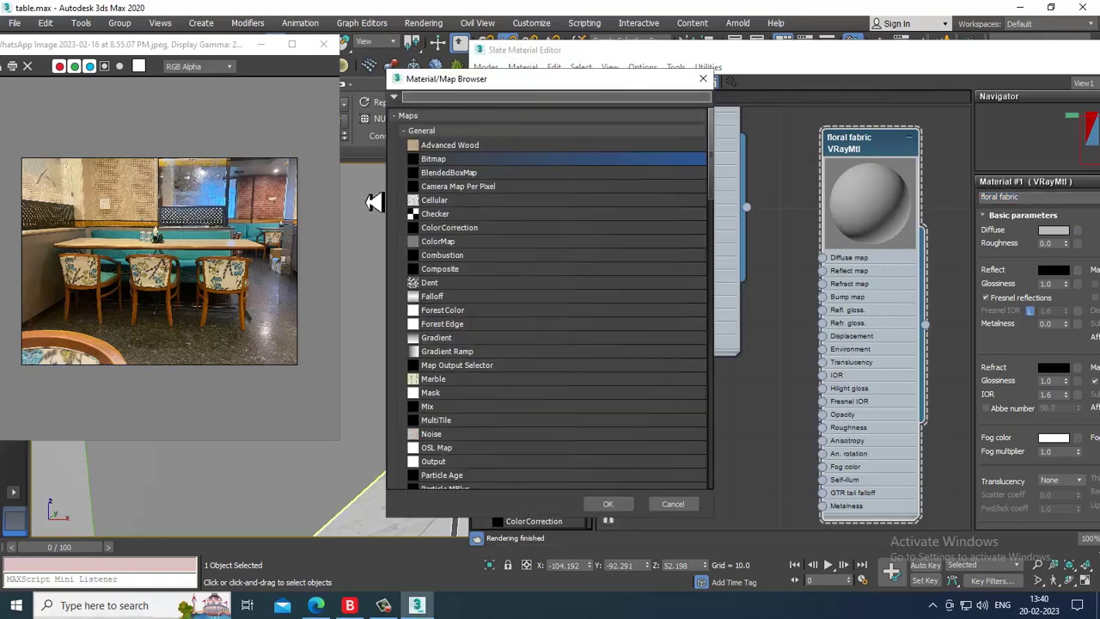
double_click(509, 161)
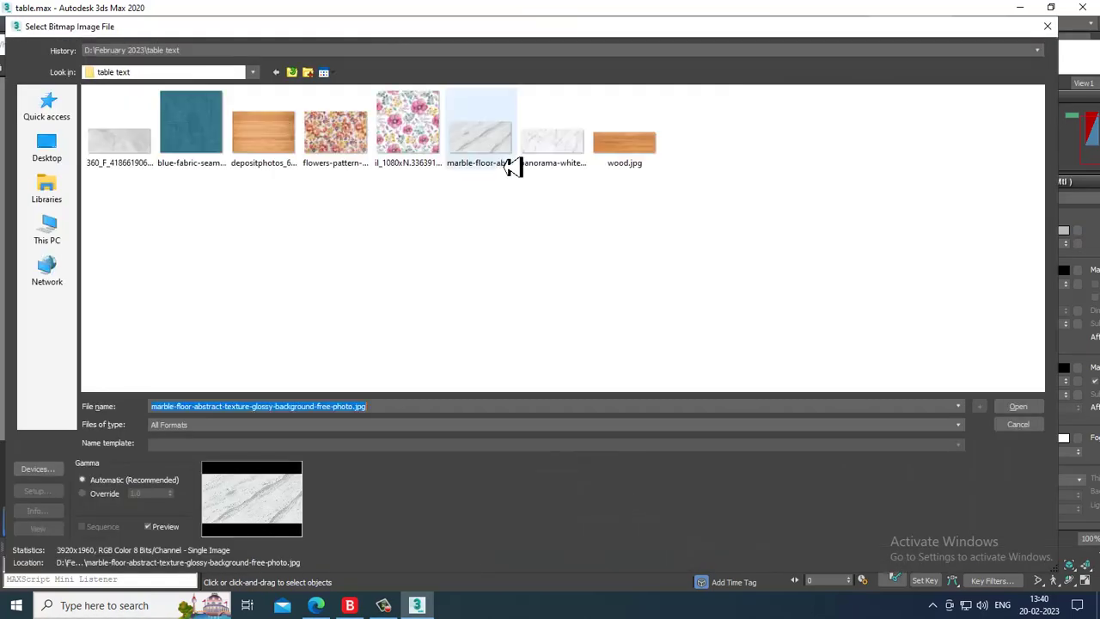
click(357, 127)
double_click(357, 127)
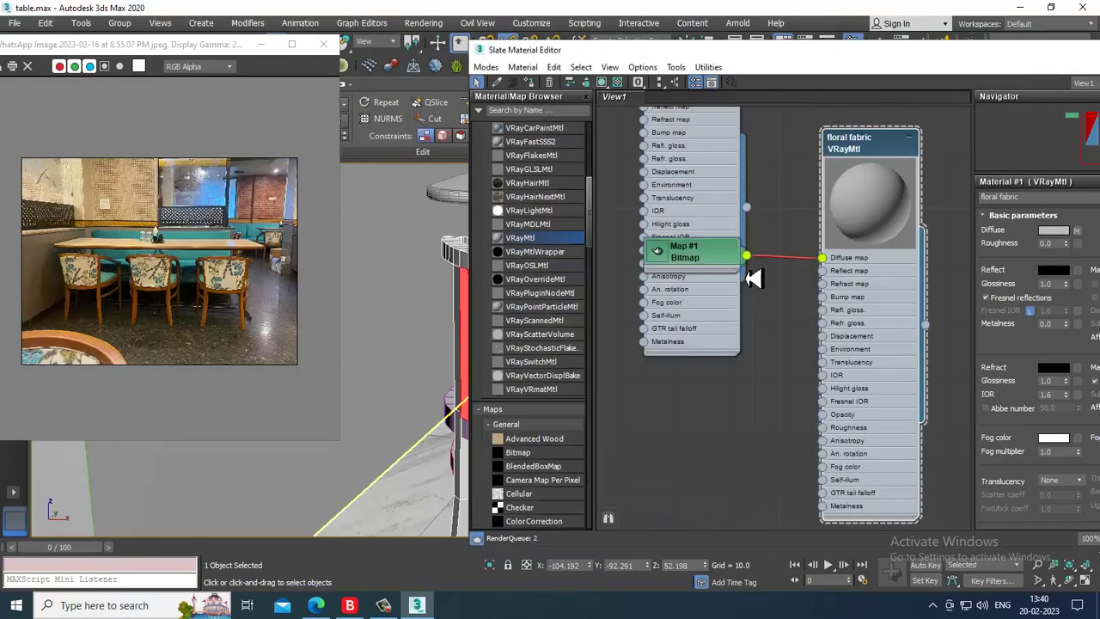
- Assign the floral fabric to the selected backrest polygons and show its texture in the viewport
click(602, 84)
drag(1072, 55, 588, 55)
click(645, 52)
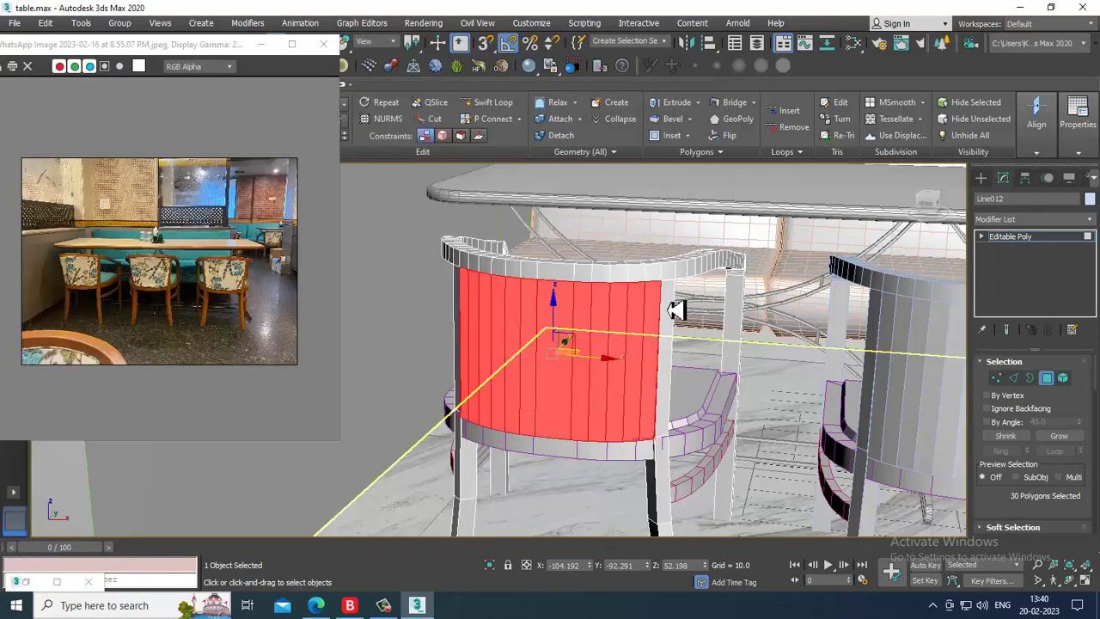
alt+middle_drag(703, 343, 720, 348)
- Add a UVW Map modifier to the chair frame and set its mapping to Box
click(1029, 224)
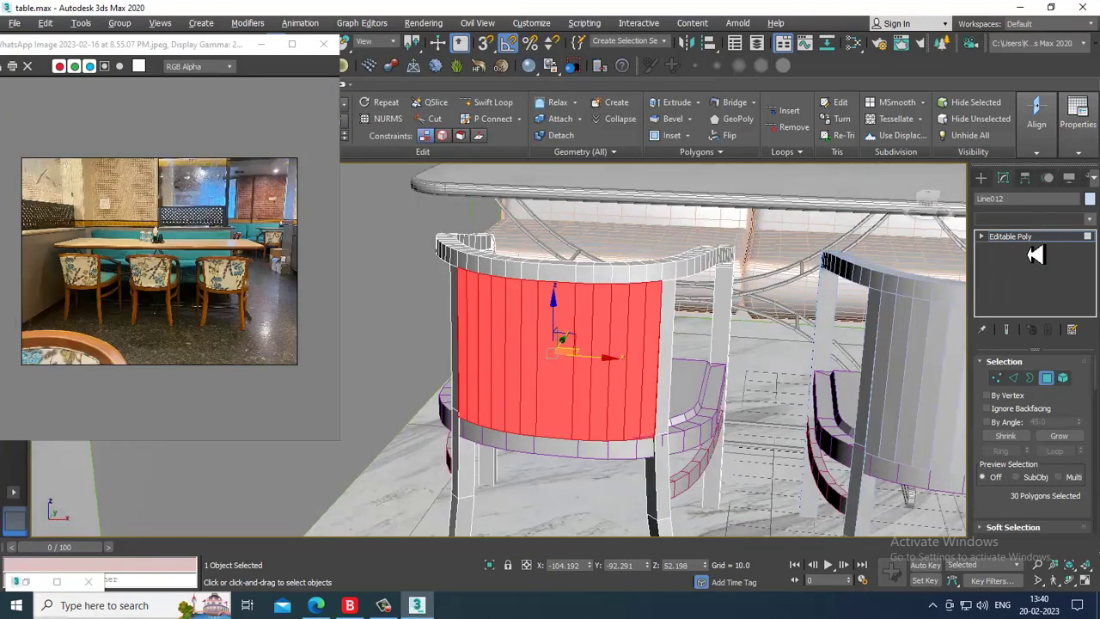
click(1031, 218)
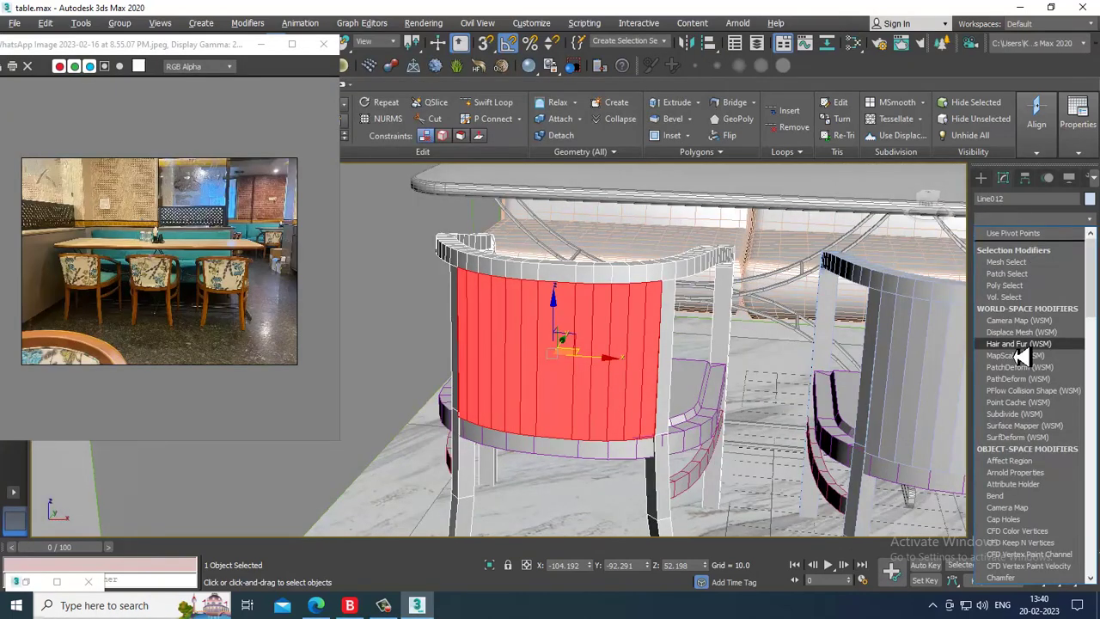
scroll(1022, 361, down, 10)
click(1037, 456)
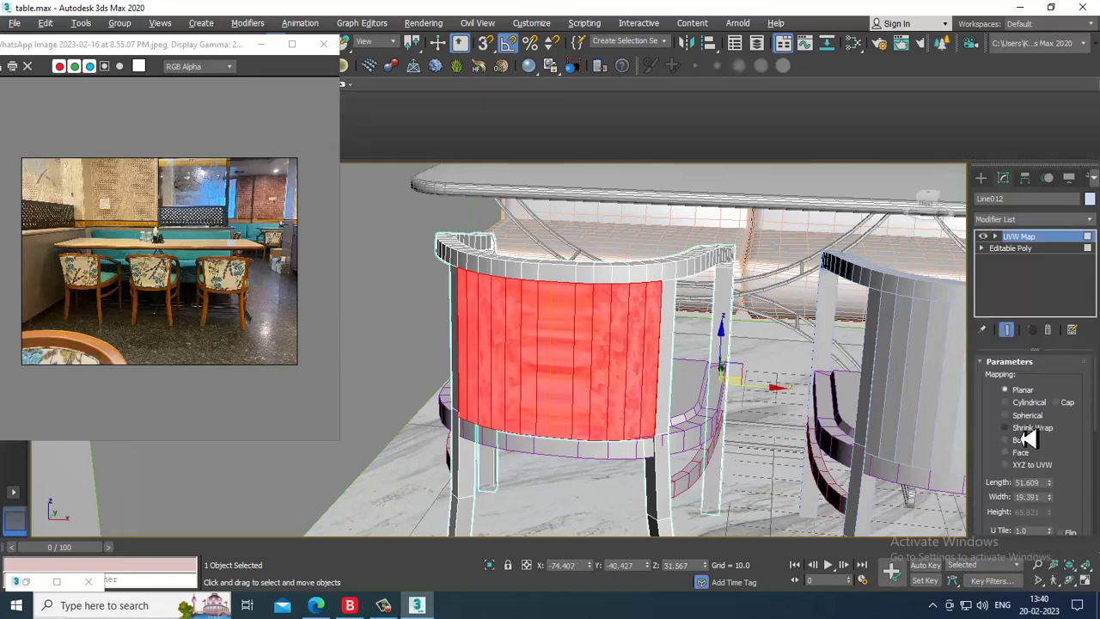
click(1022, 440)
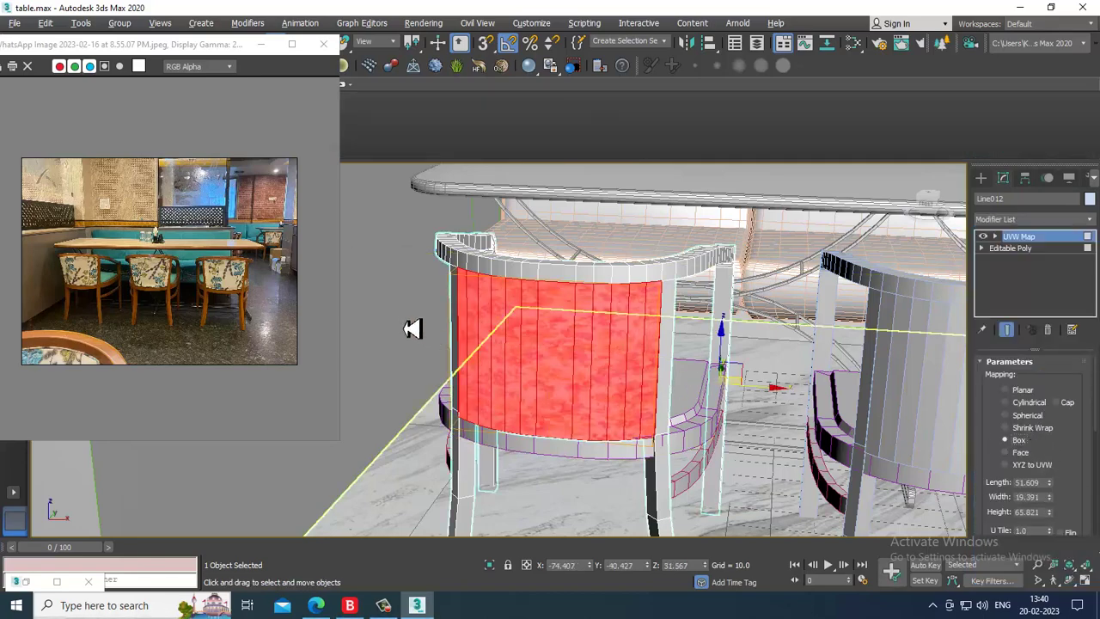
- Check the floral pattern on the backrest and set the UVW box mapping's length to 69.156 and height to 75.036
scroll(533, 358, up, 3)
alt+middle_drag(532, 358, 552, 346)
click(424, 283)
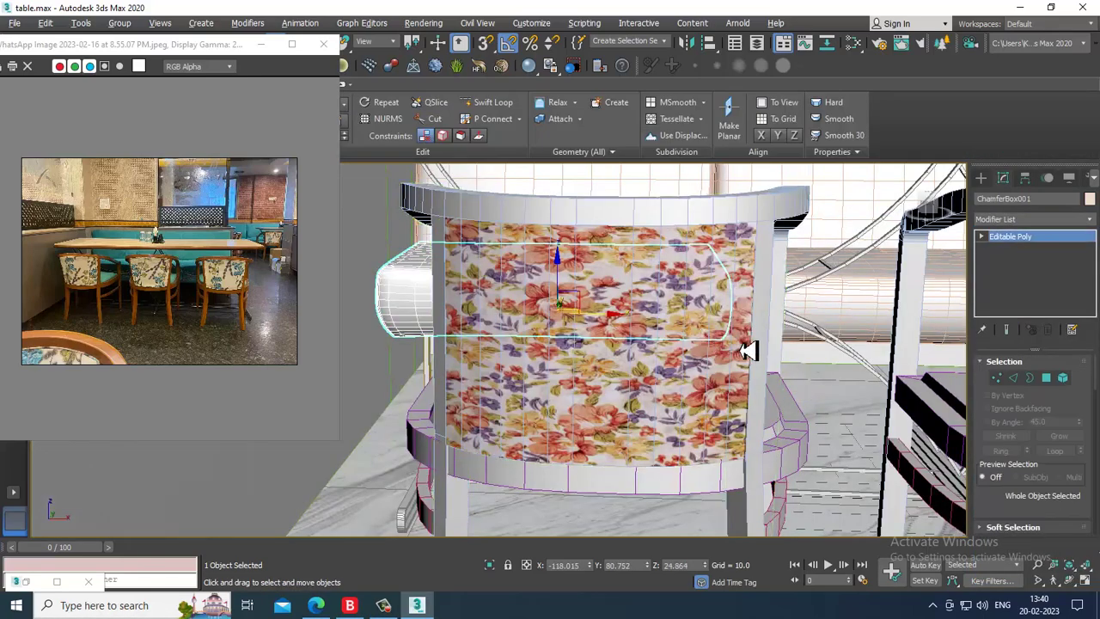
alt+middle_drag(748, 351, 567, 309)
click(764, 382)
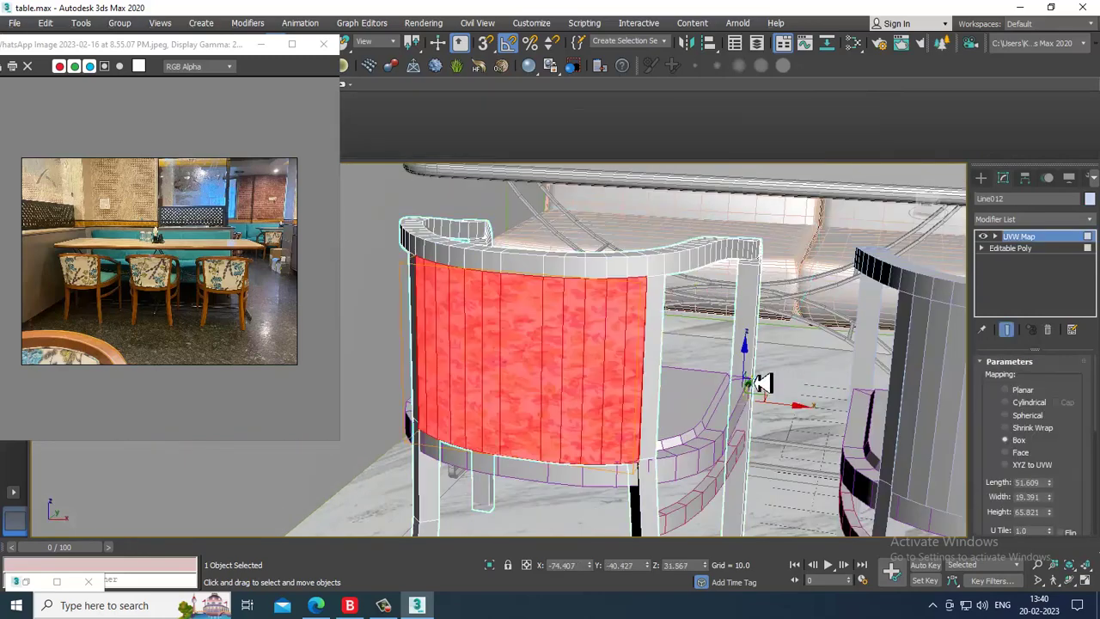
drag(1060, 498, 1056, 462)
mouse_move(1057, 507)
mouse_down()
mouse_move(1073, 493)
mouse_move(1062, 526)
mouse_move(1060, 499)
mouse_move(1063, 510)
mouse_up()
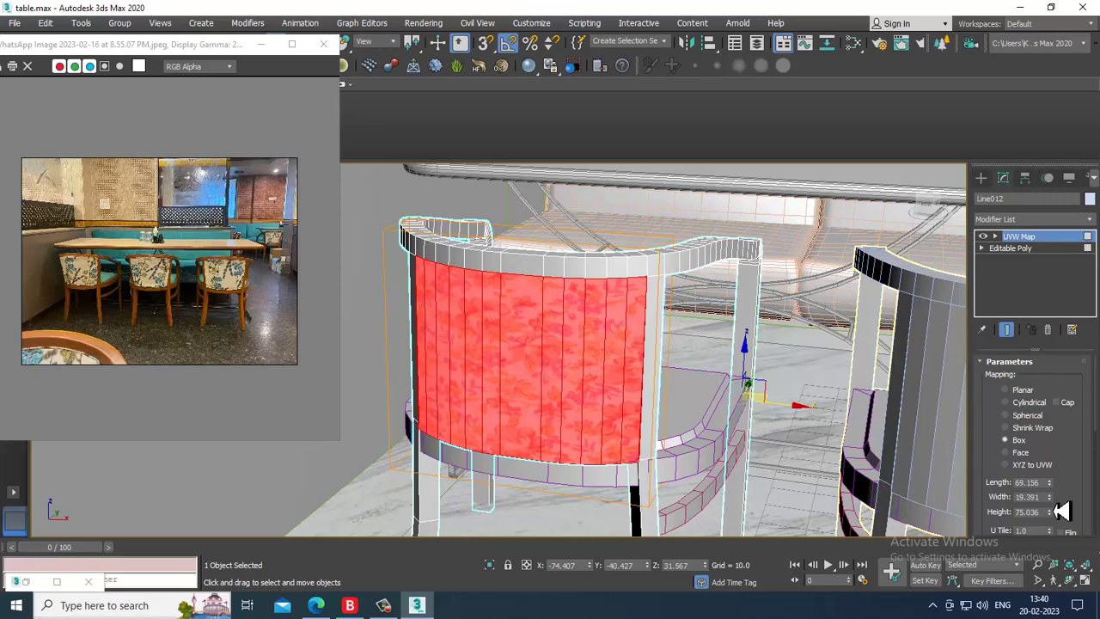
- Collapse the UVW-mapped chair frame by converting it to an Editable Poly
right_click(571, 335)
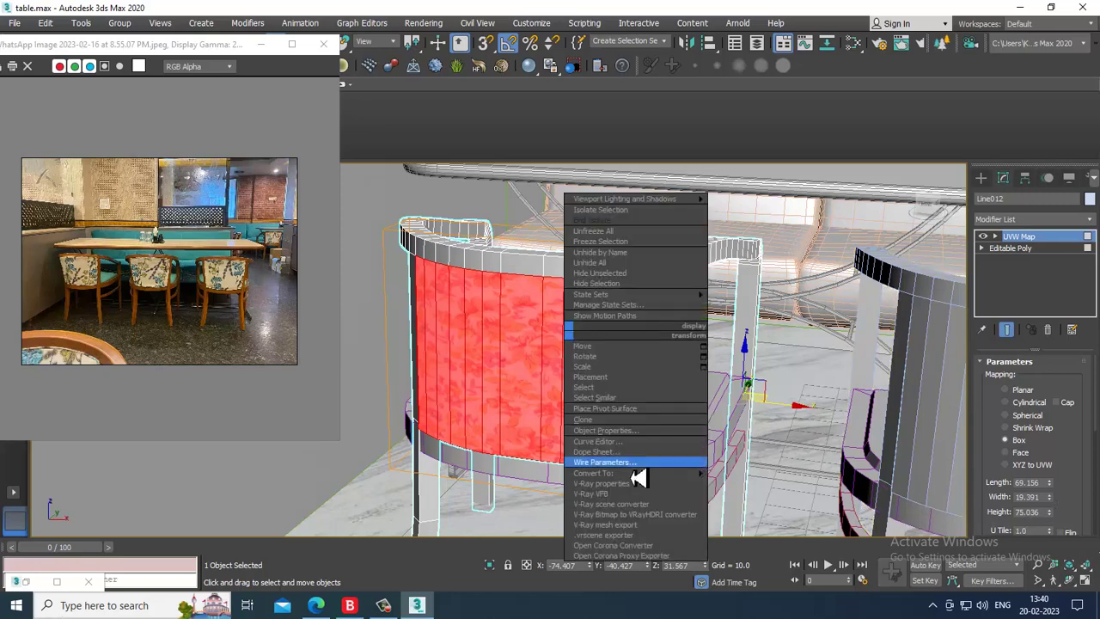
mouse_move(636, 473)
click(776, 485)
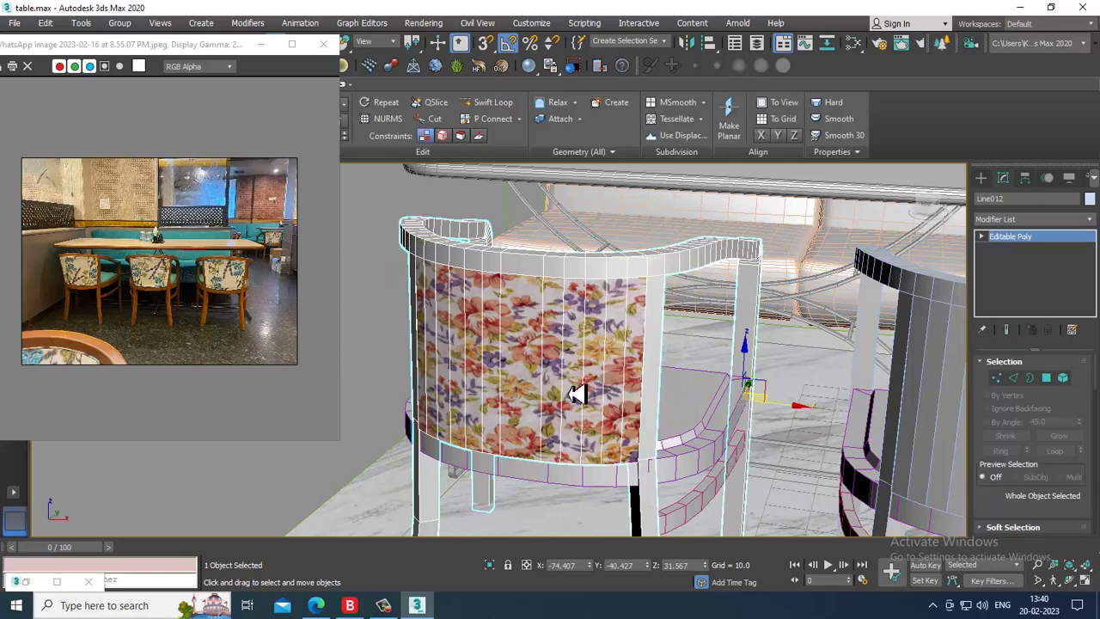
key(F4)
middle_drag(681, 361, 695, 361)
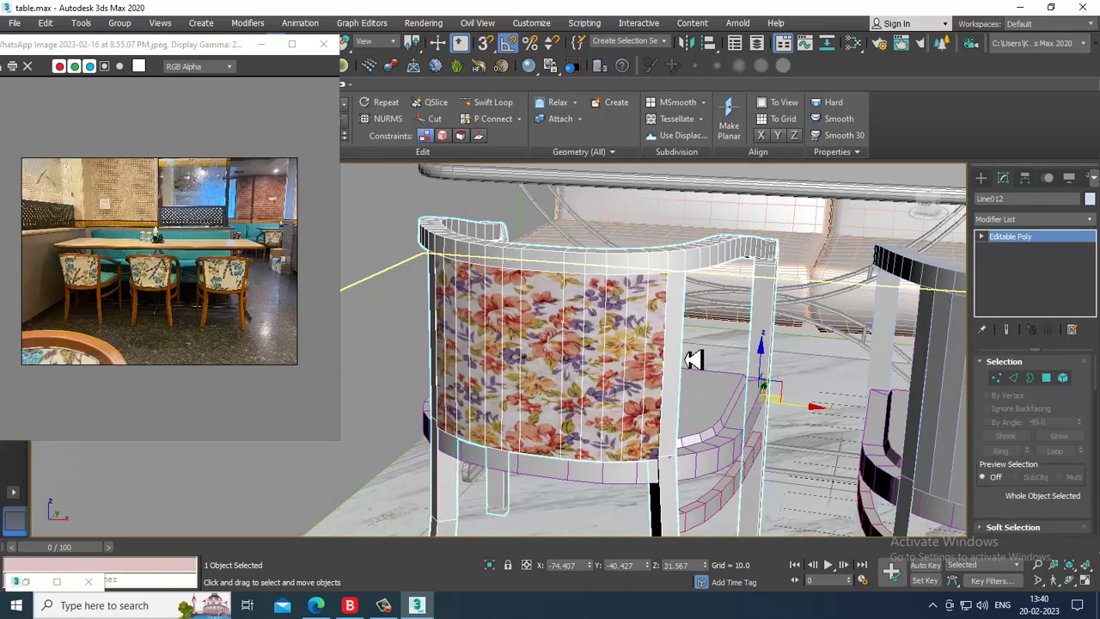
- Invert the frame's polygon selection so the top rail, armrests and legs are selected instead of the backrest panel
key(4)
click(677, 407)
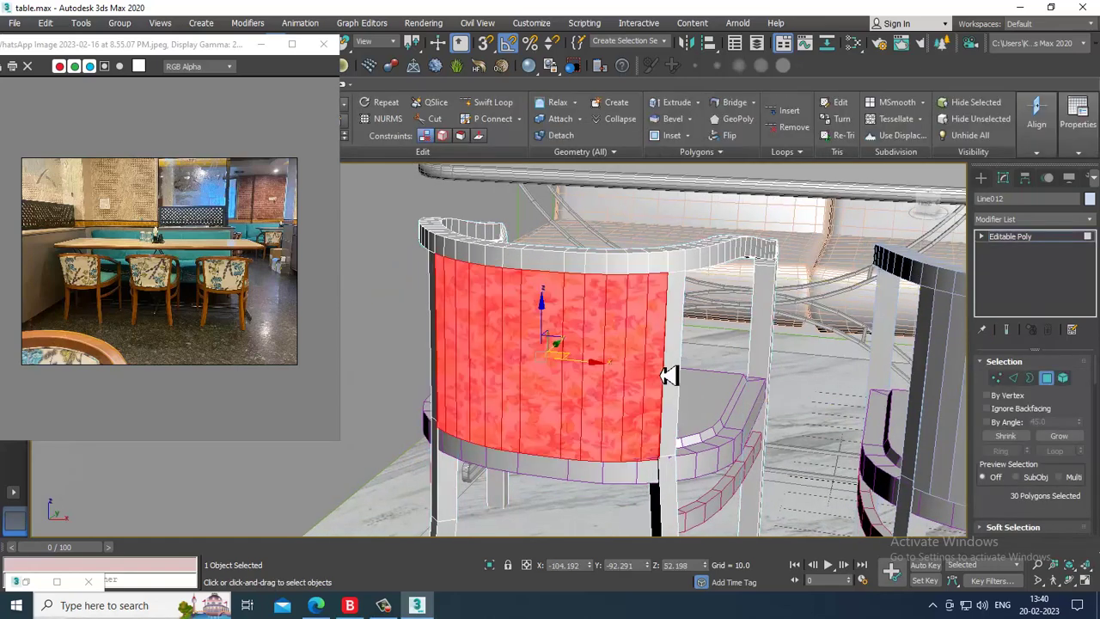
key(ctrl+i)
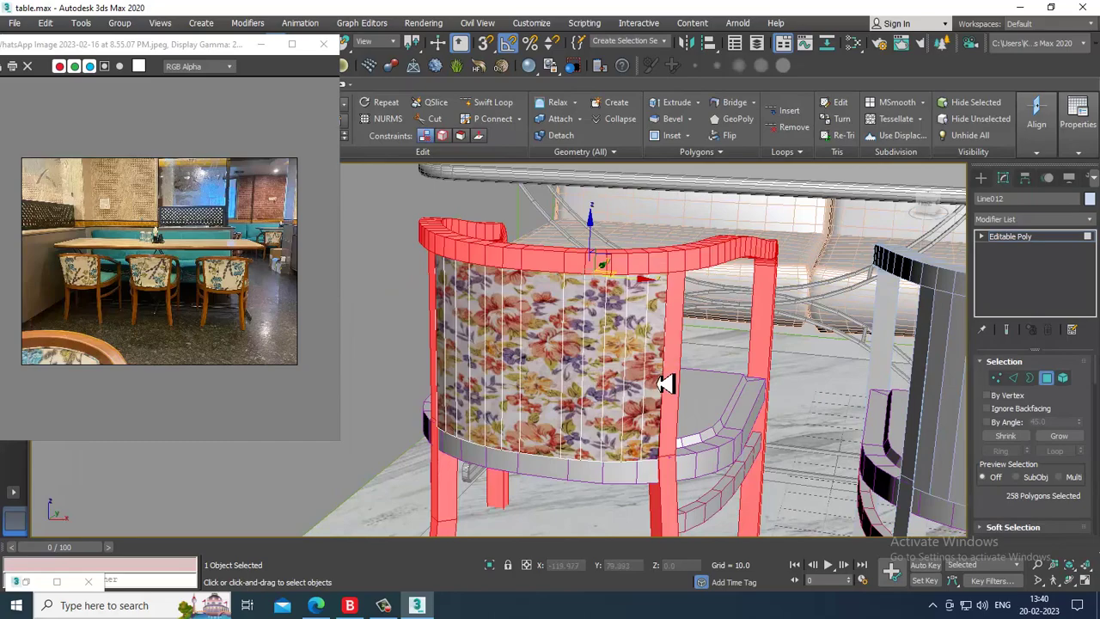
alt+middle_drag(722, 399, 719, 338)
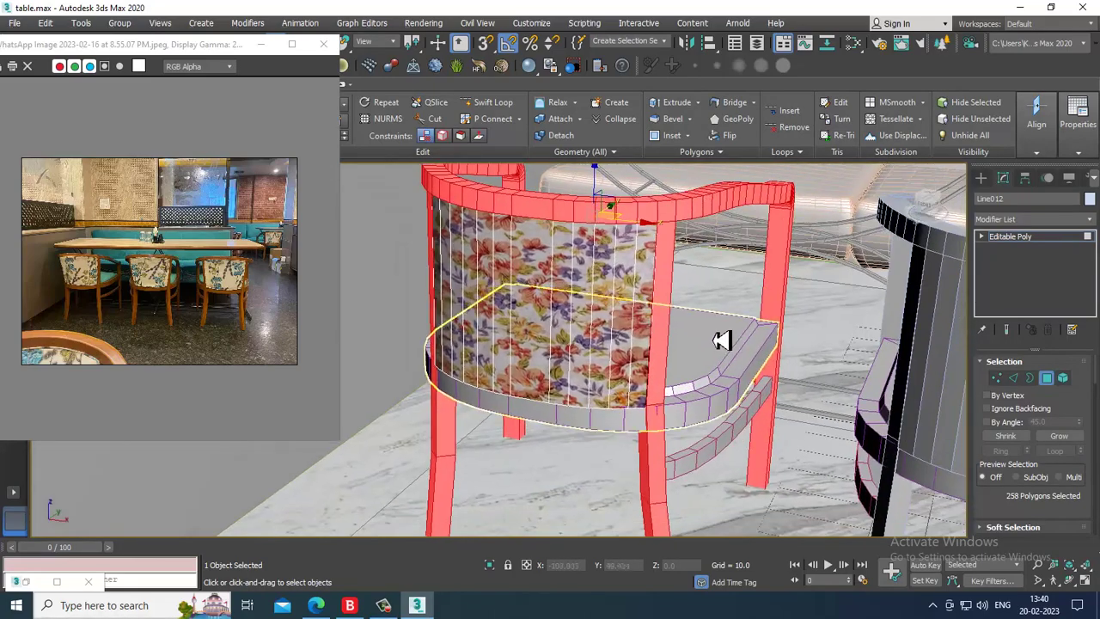
- Create a VRayMtl with wood.jpg as its diffuse map, assign it to the selected frame polygons and show it in the viewport
key(m)
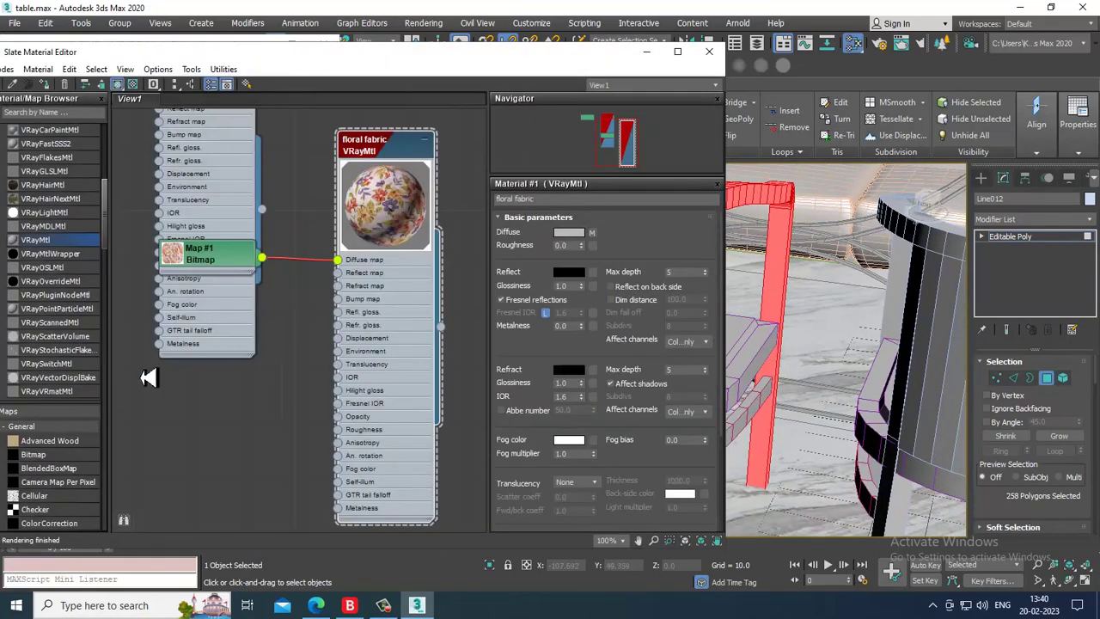
drag(196, 262, 200, 256)
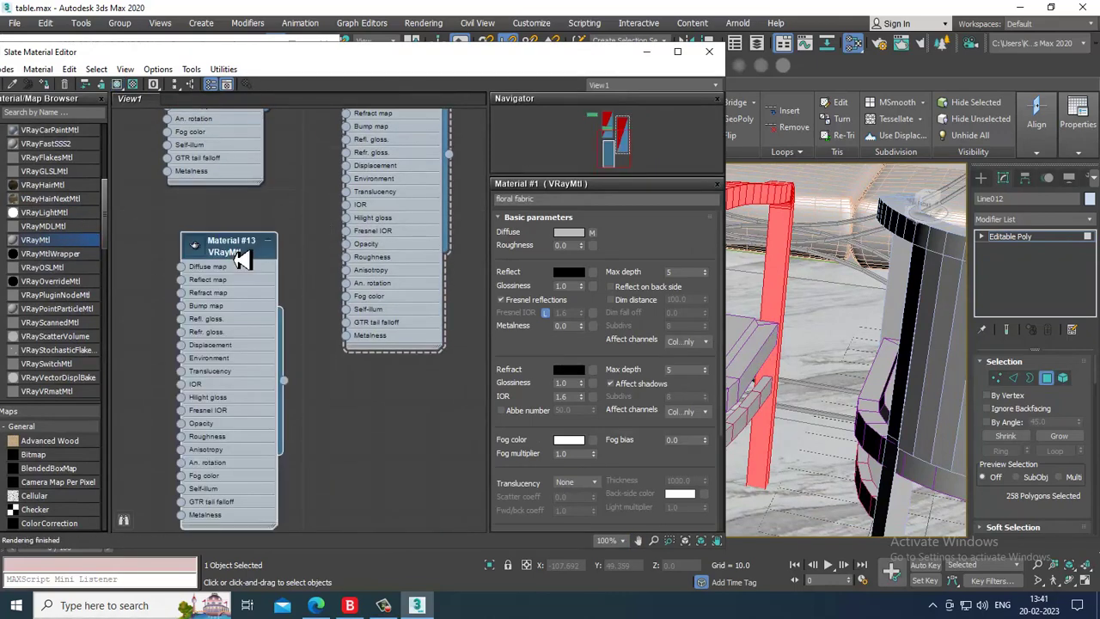
click(593, 233)
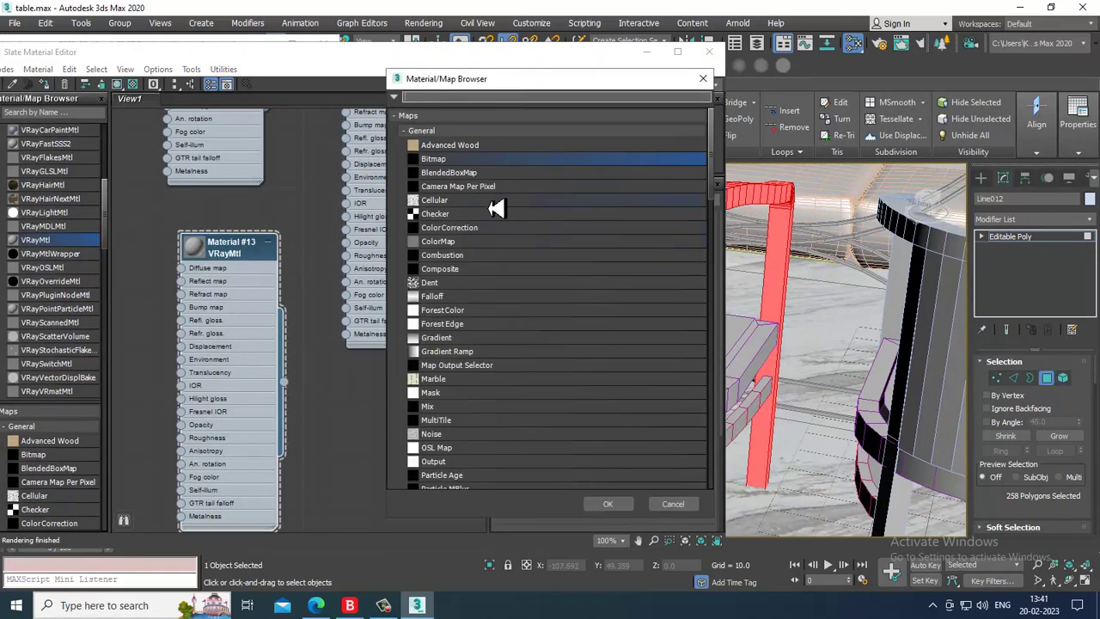
double_click(464, 160)
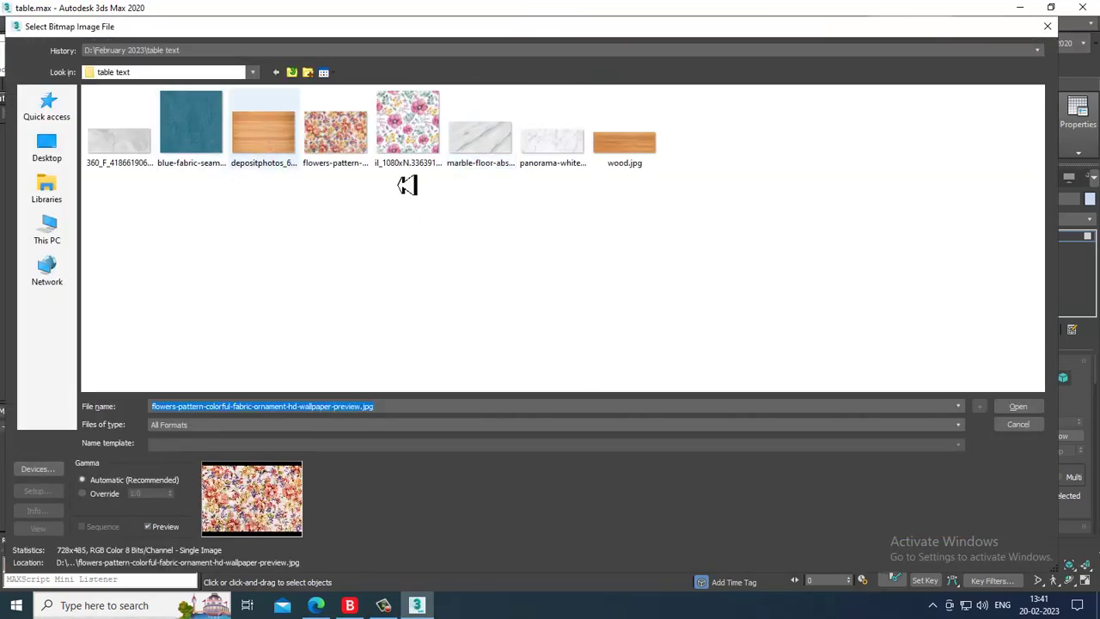
double_click(621, 163)
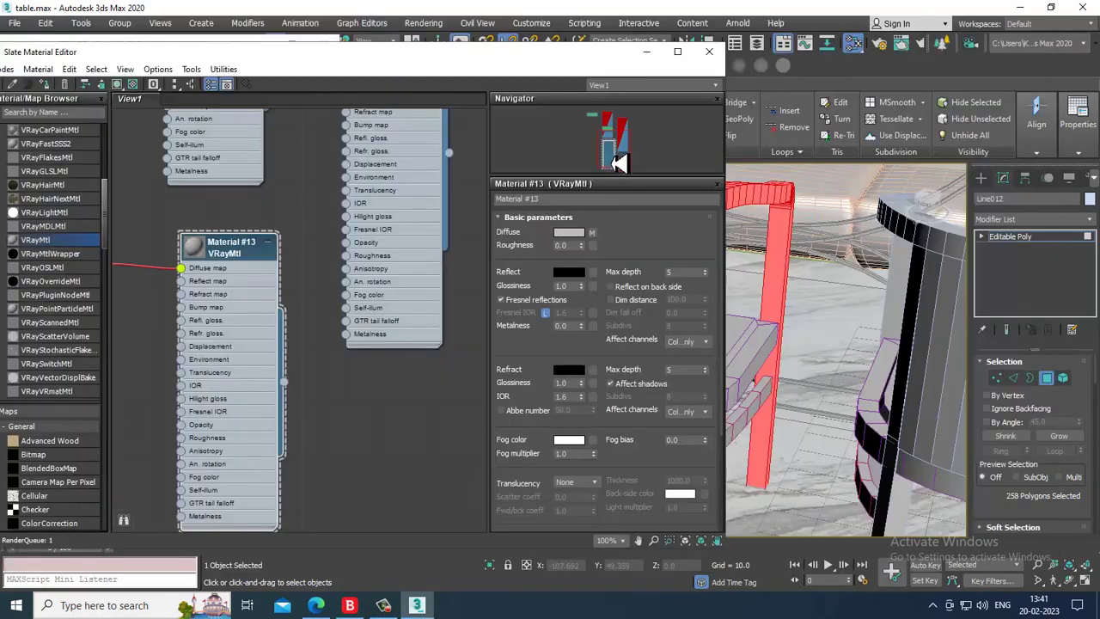
click(46, 86)
click(119, 86)
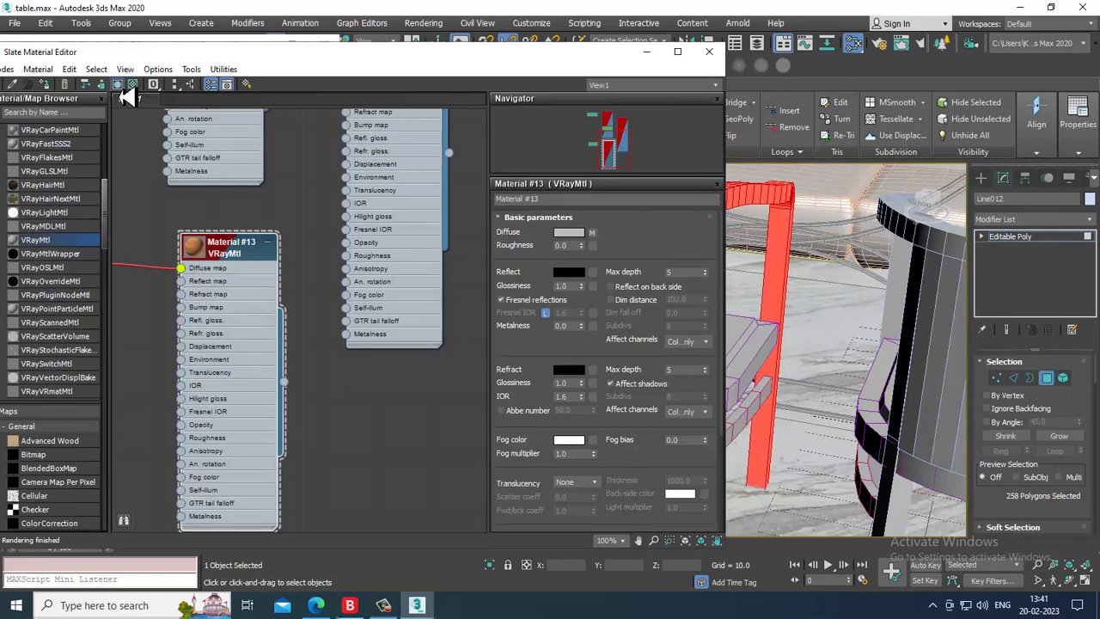
- Add a UVW Map modifier with Box mapping to the wood-textured chair frame, then deselect the chair
click(646, 51)
click(1021, 220)
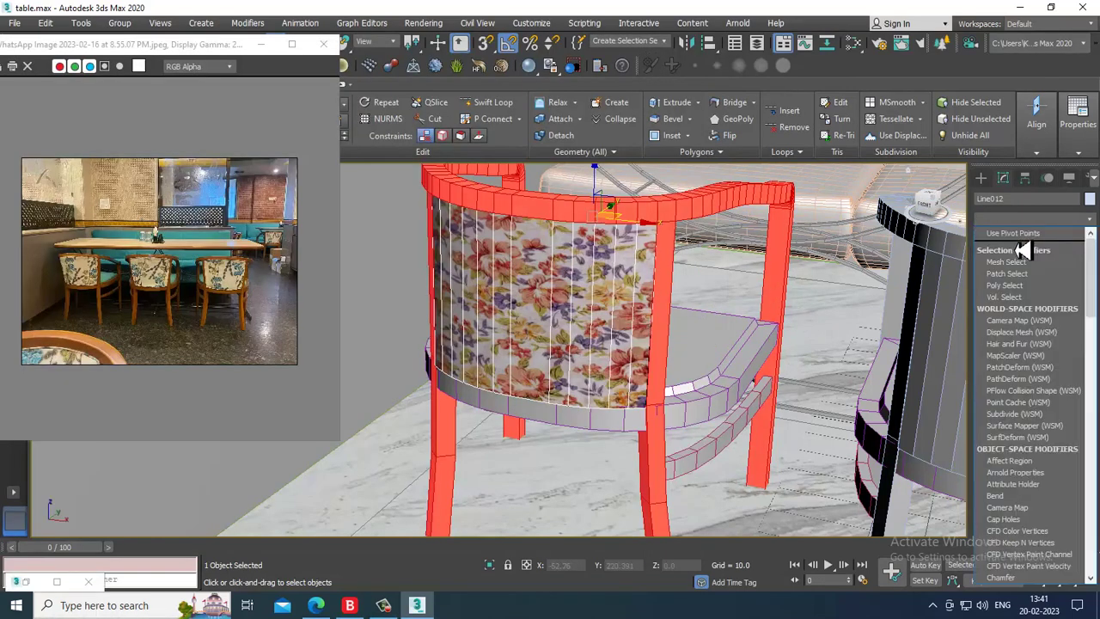
scroll(1021, 328, down, 10)
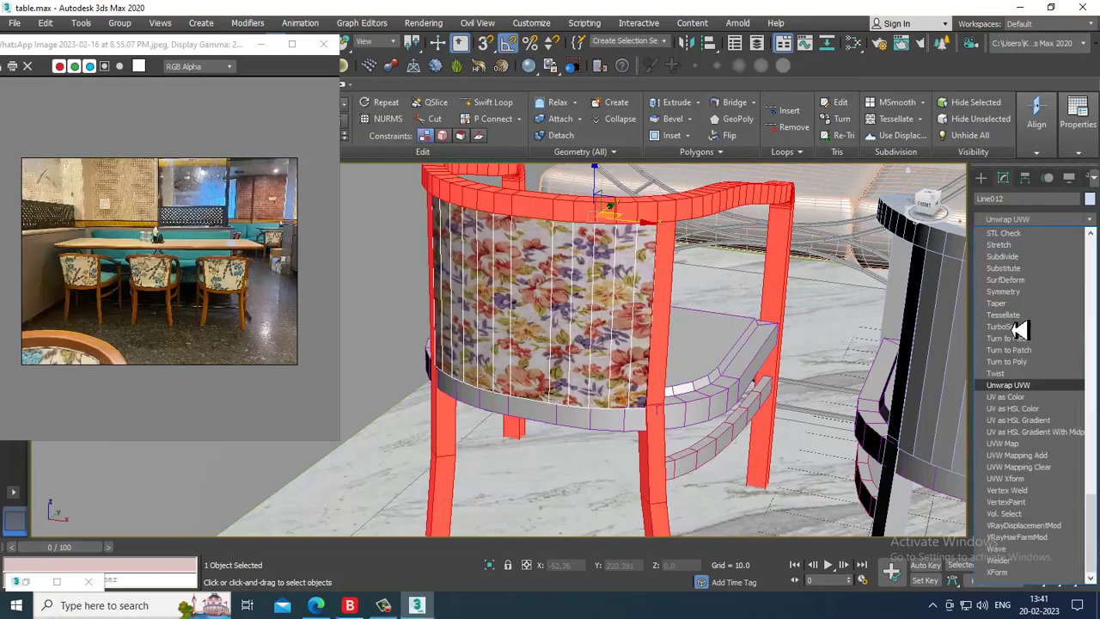
click(1046, 455)
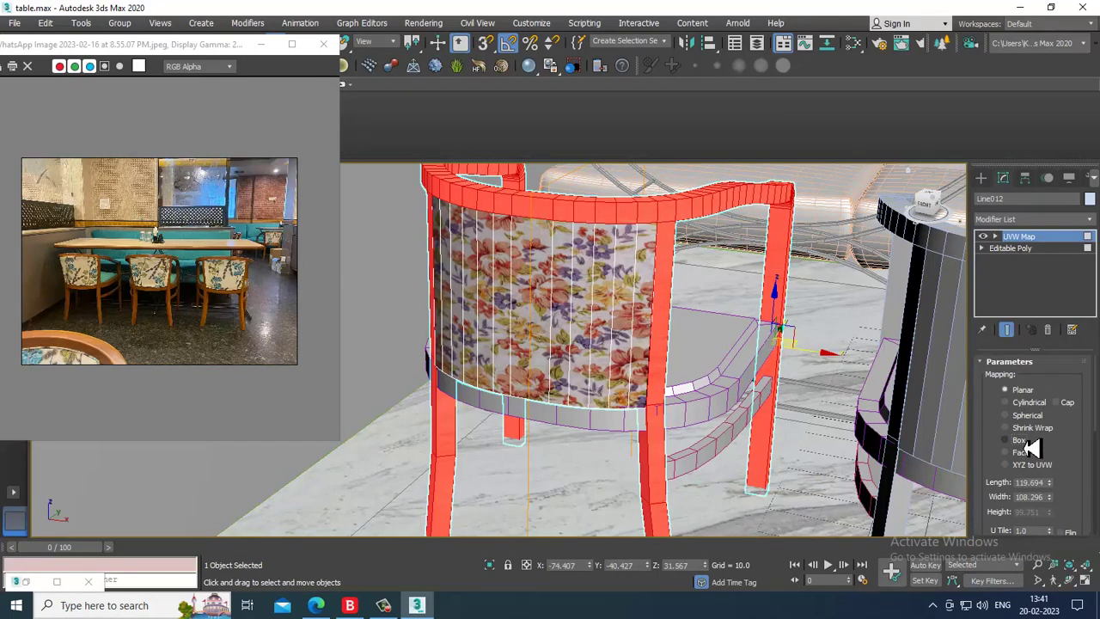
click(1025, 442)
scroll(718, 400, down, 6)
middle_drag(693, 400, 705, 371)
click(371, 301)
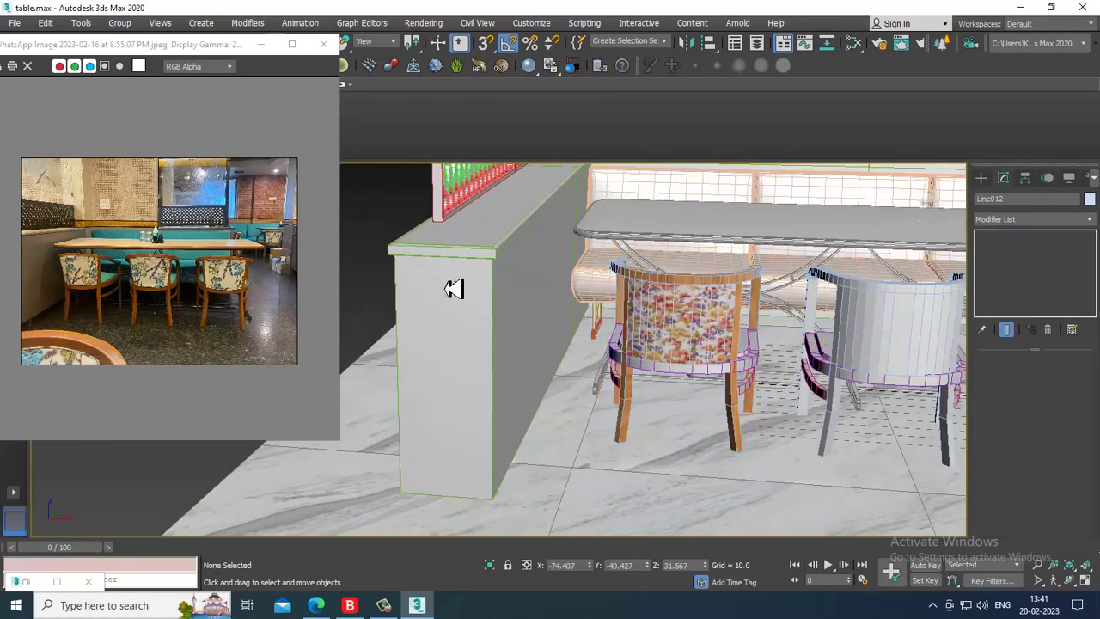
- Set the wood.jpg bitmap's U and V tiling to 2.0 and check the grain on the chair frame
scroll(751, 418, up, 8)
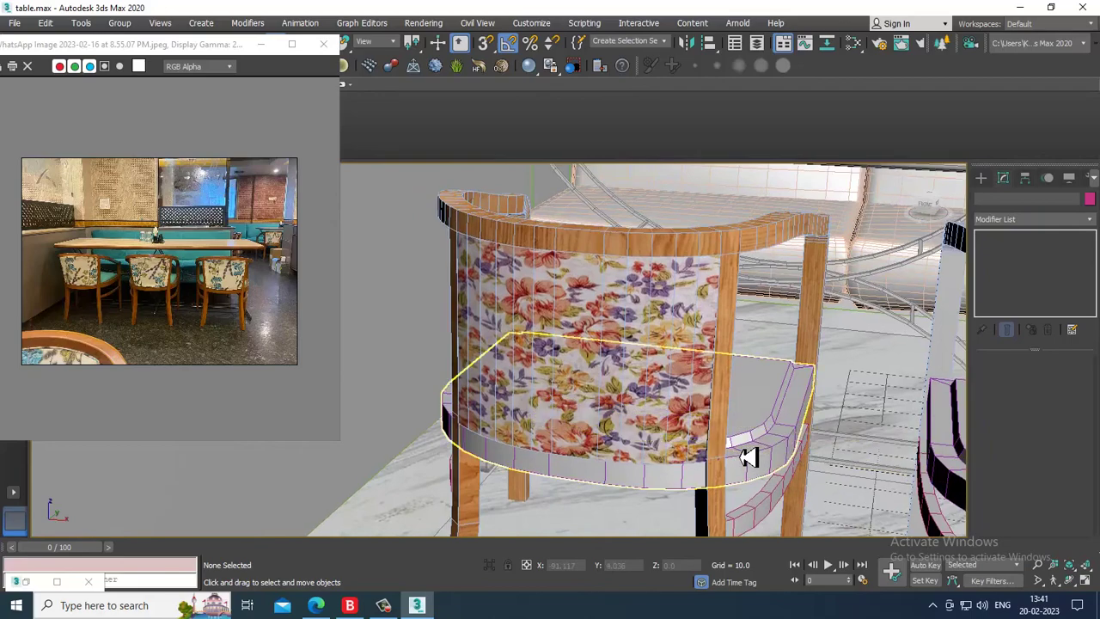
scroll(748, 457, down, 8)
key(m)
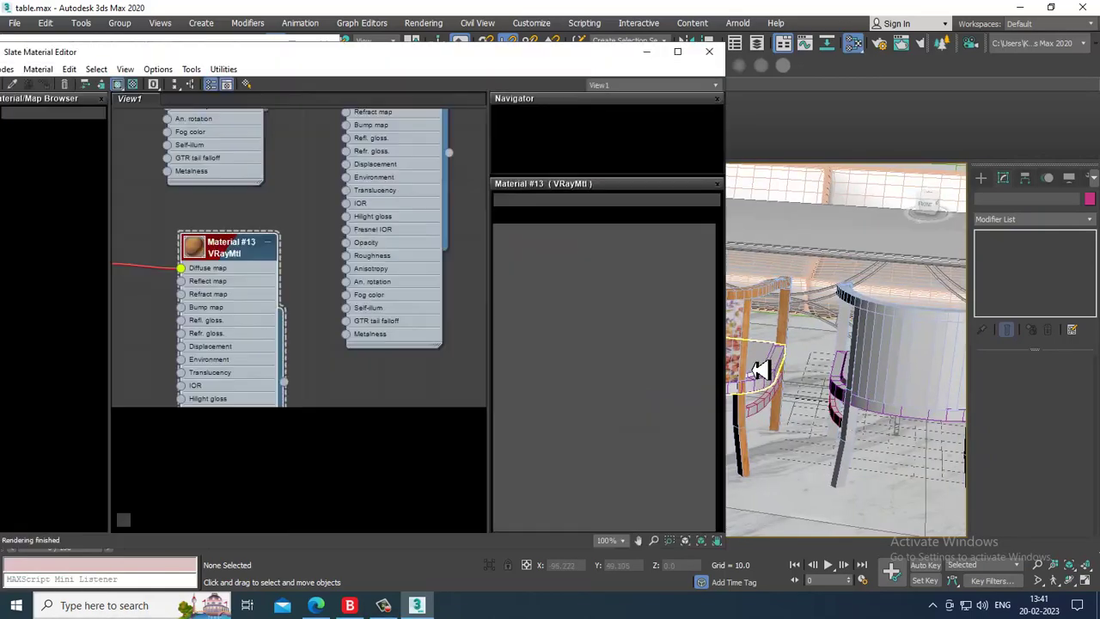
click(592, 233)
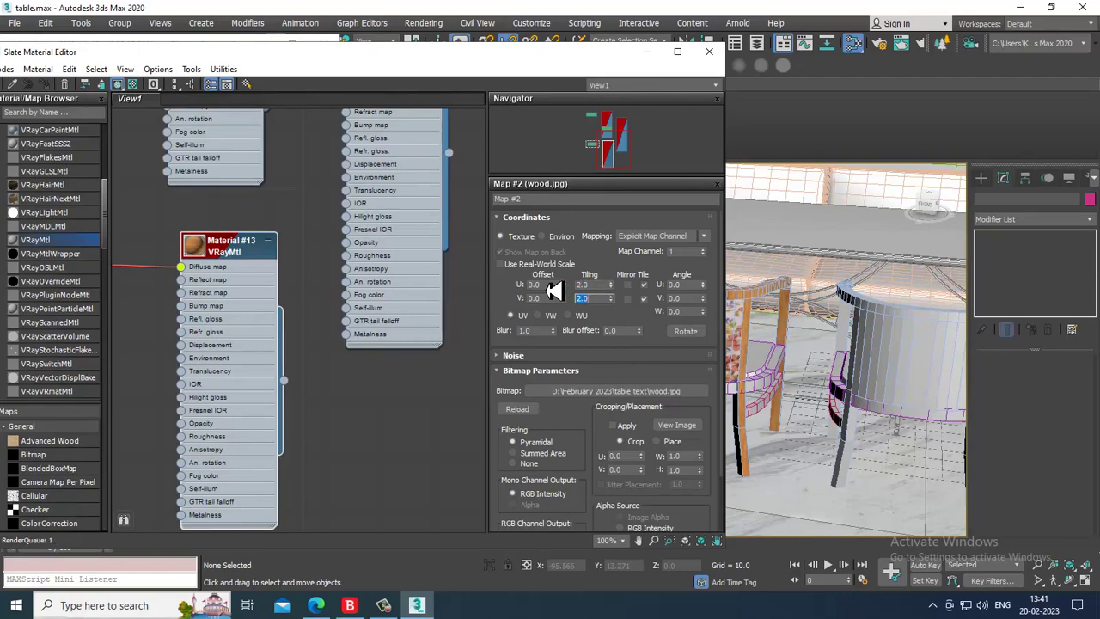
click(646, 51)
scroll(660, 365, up, 5)
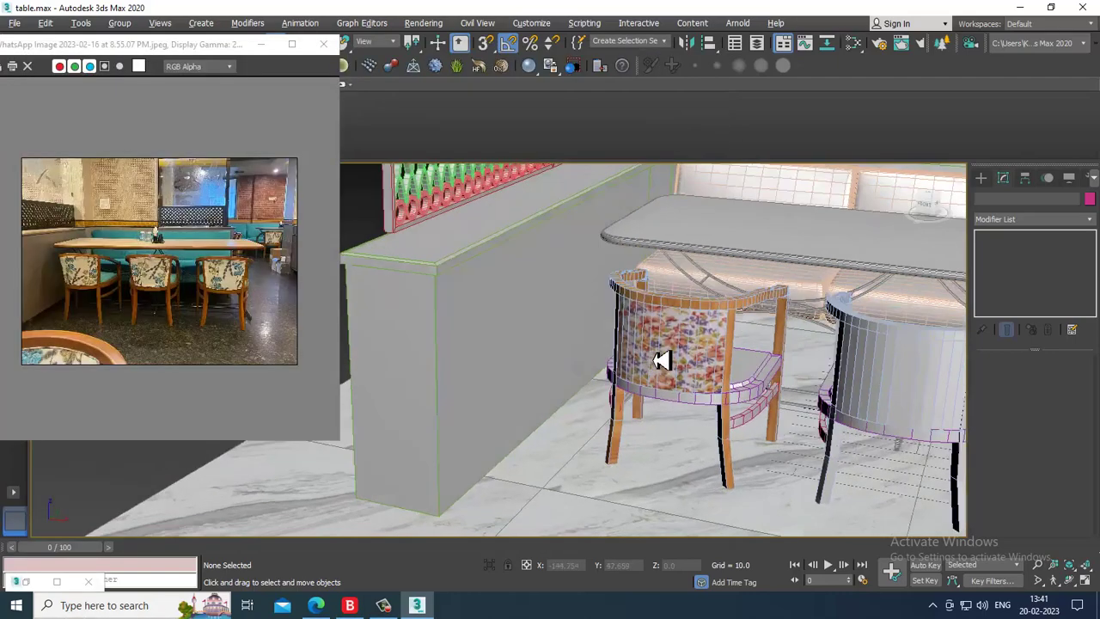
scroll(668, 389, down, 5)
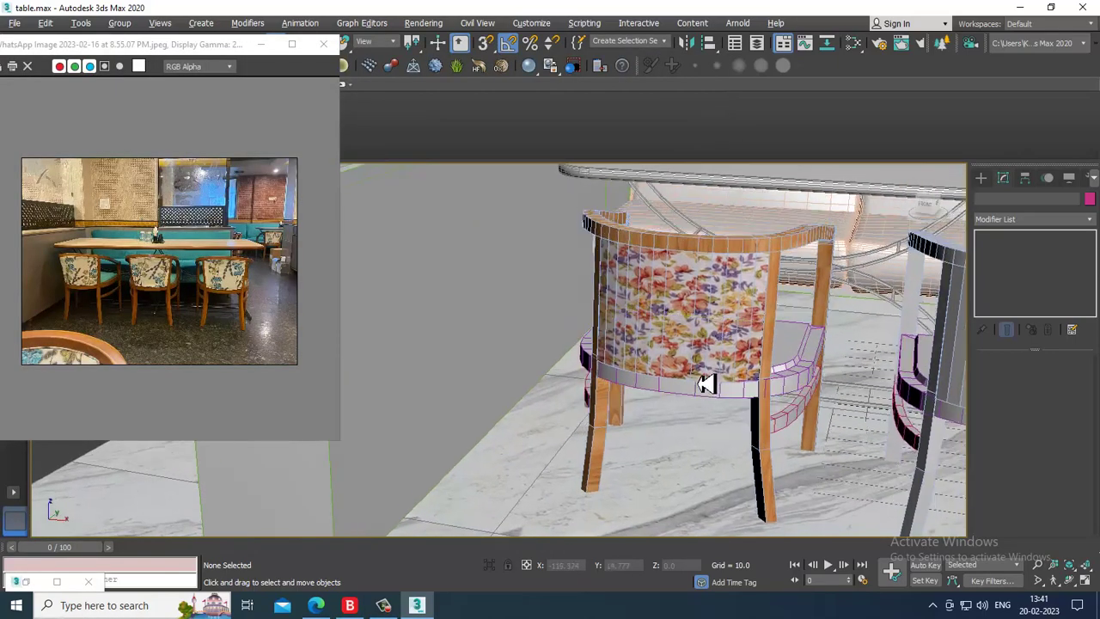
- Select the chair seat below the floral backrest and assign the wood material to it
scroll(726, 376, up, 5)
click(799, 417)
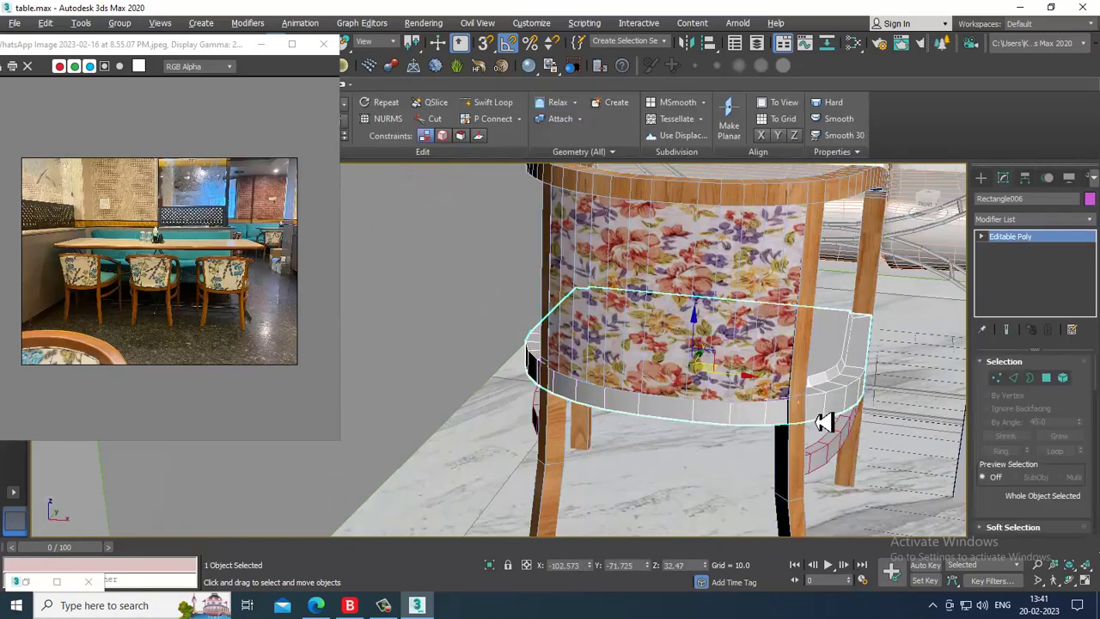
scroll(791, 424, up, 2)
alt+middle_drag(823, 402, 776, 433)
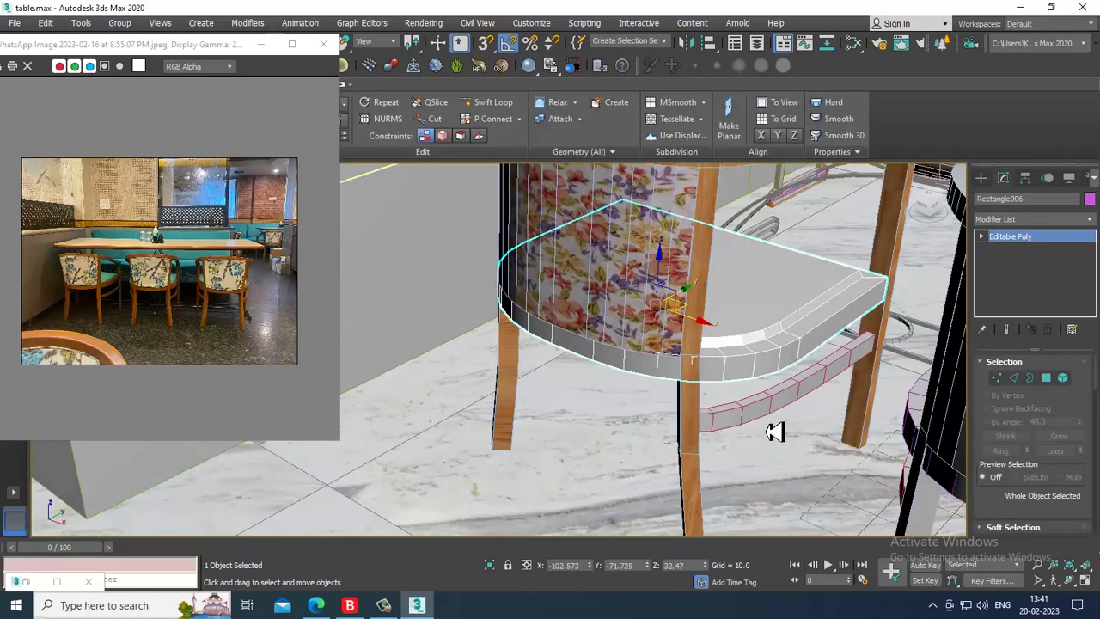
key(m)
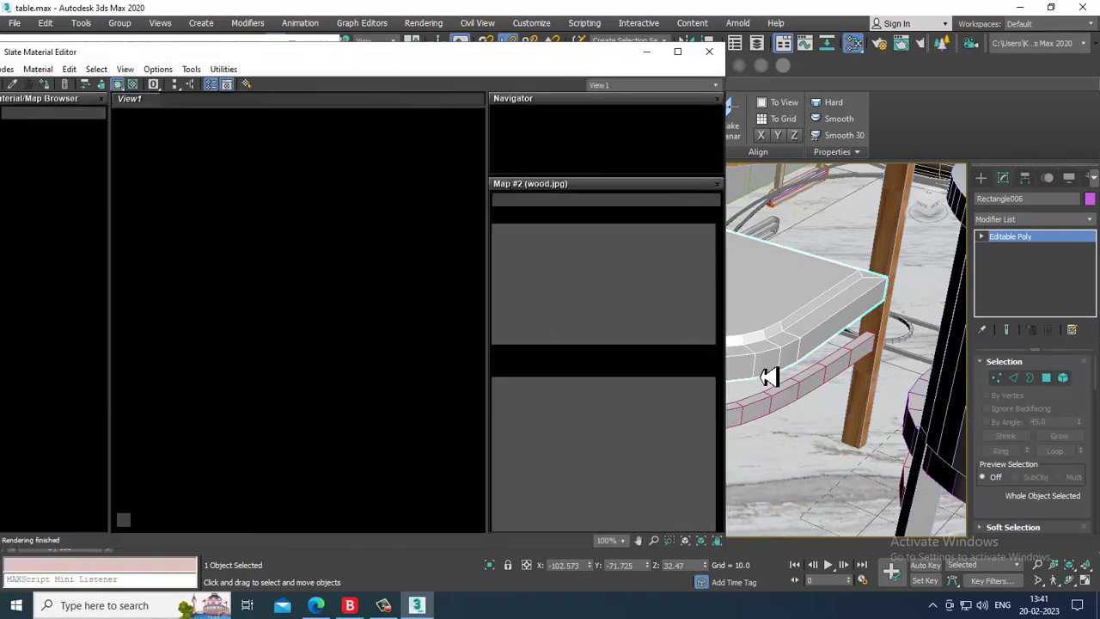
click(48, 83)
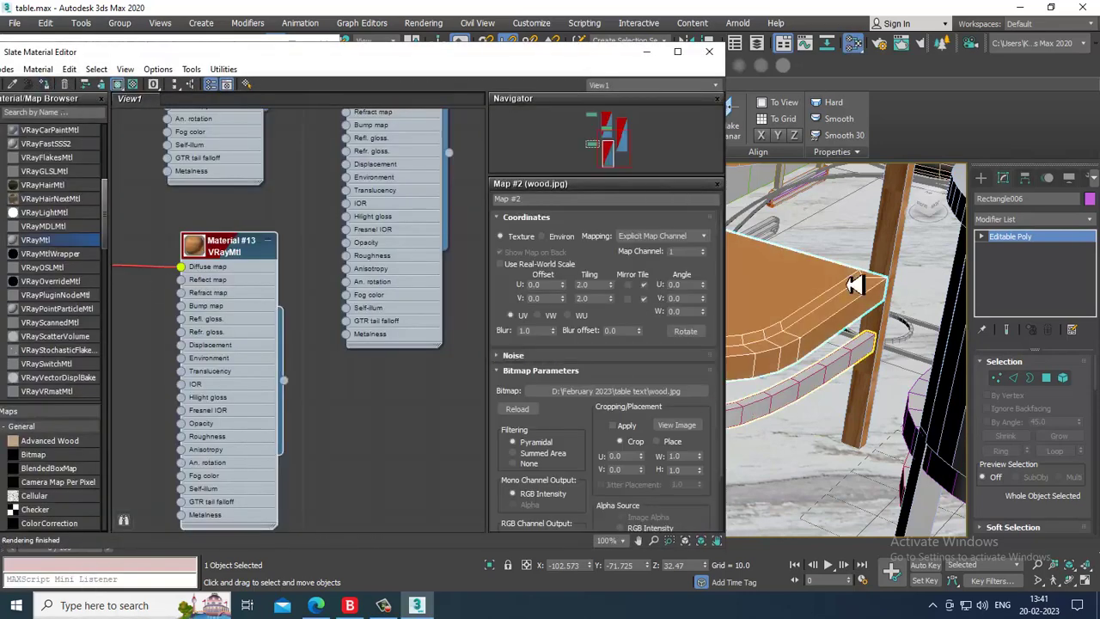
- Add a UVW Map modifier to the seat with Box mapping and set the mapping height to 31.428
click(1029, 221)
key(u)
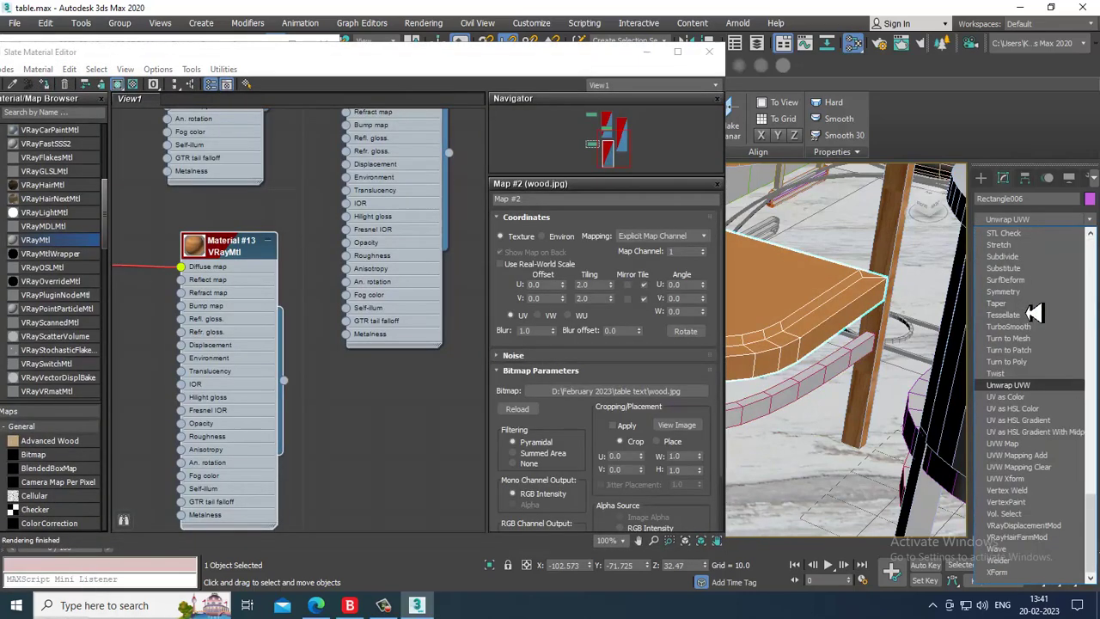
click(1050, 448)
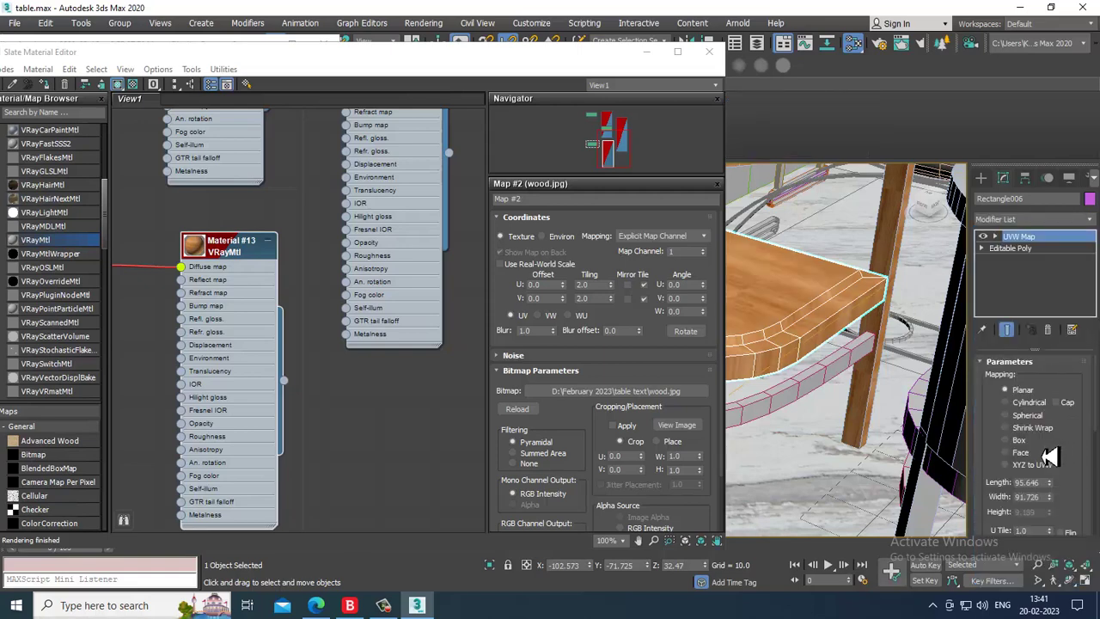
click(1025, 443)
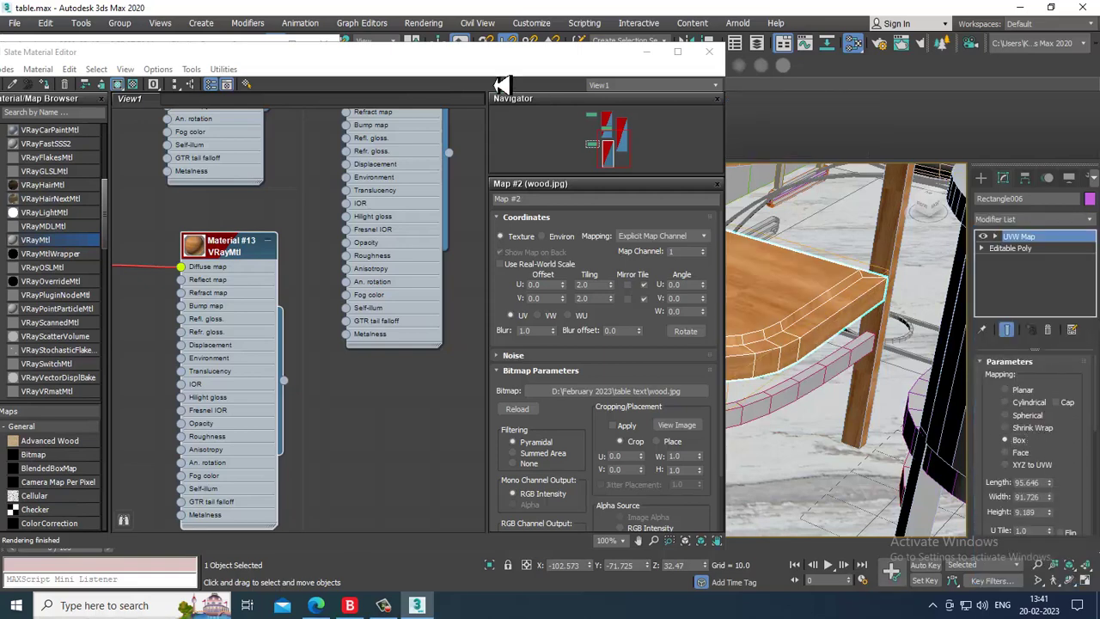
drag(524, 69, 389, 68)
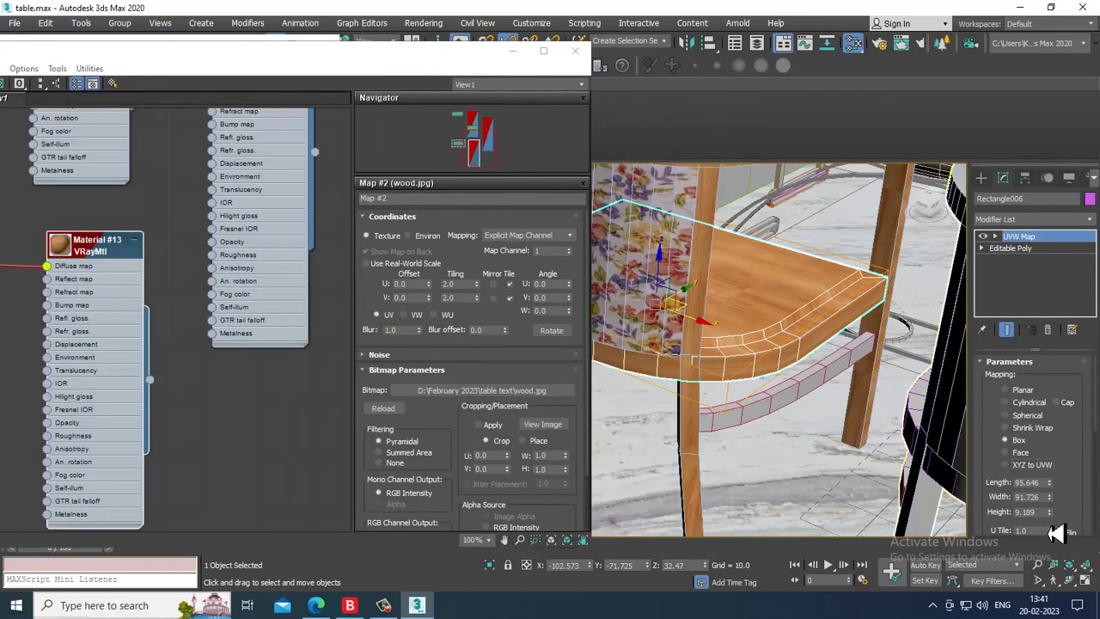
drag(1057, 520, 1065, 355)
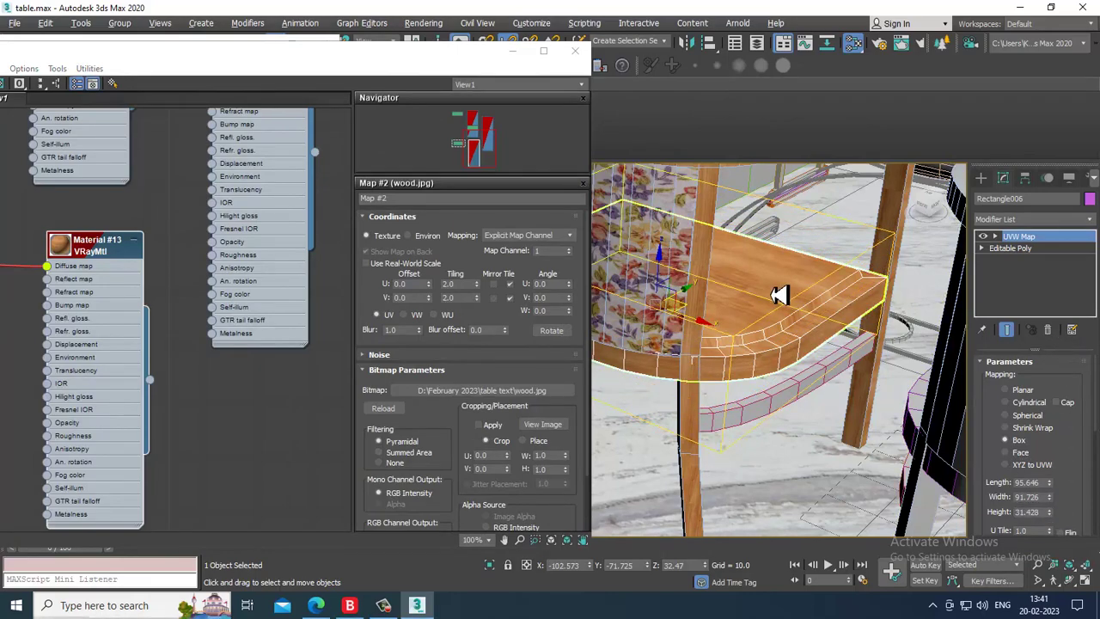
- Collapse the UVW-mapped seat by converting it to an Editable Poly
alt+middle_drag(775, 295, 761, 260)
right_click(753, 251)
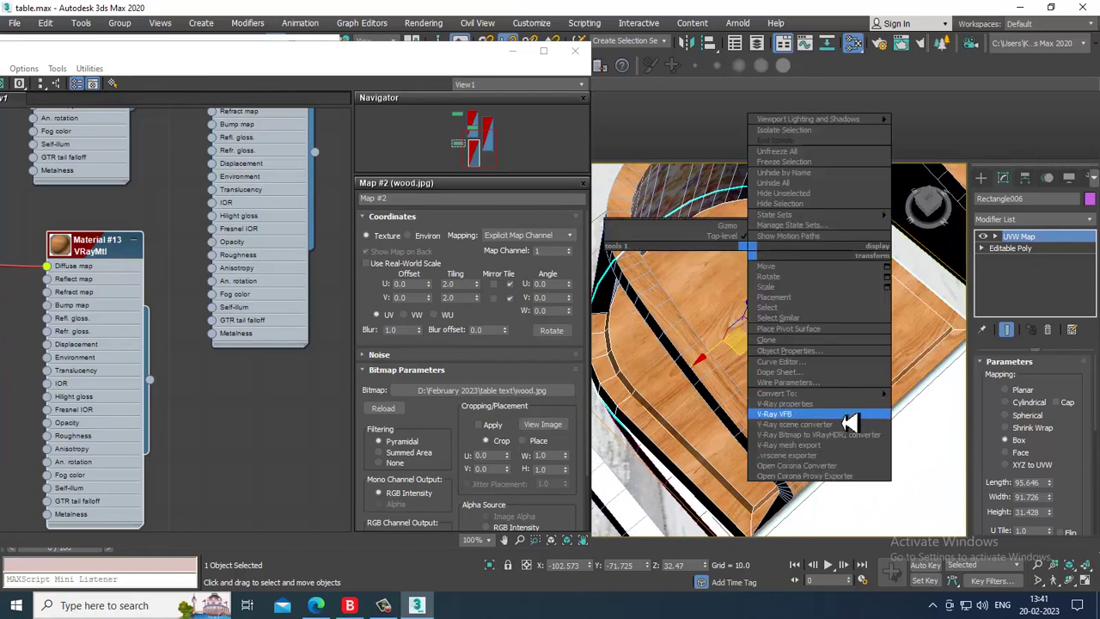
mouse_move(832, 394)
click(940, 403)
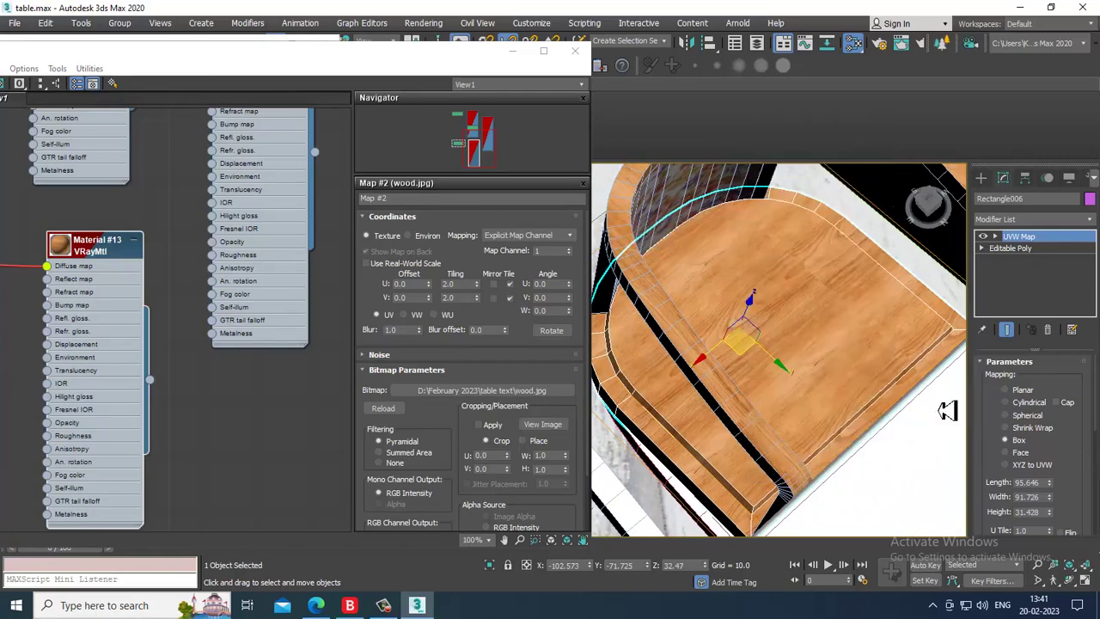
- Select the seat's large top polygon and start adding the narrow inner border polygons around its edge
key(4)
click(801, 415)
alt+middle_drag(794, 338, 875, 427)
ctrl+click(895, 400)
ctrl+click(704, 380)
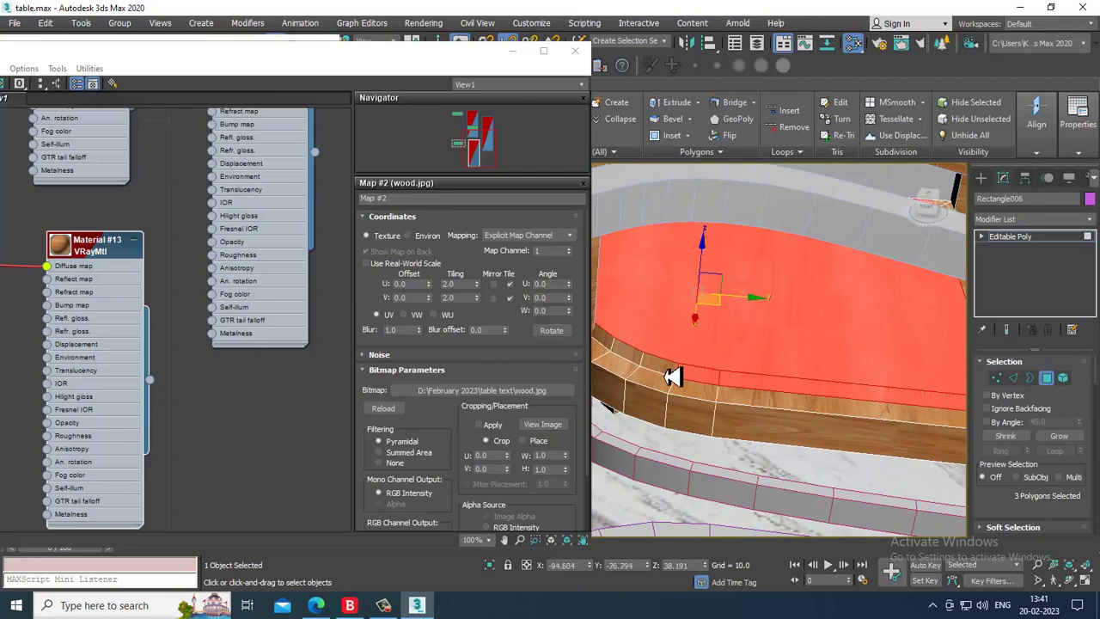
ctrl+click(664, 370)
ctrl+click(636, 358)
ctrl+click(613, 348)
- Isolate the seat and add the remaining inner border polygons around the whole cushion area to the selection
alt+middle_drag(617, 349, 793, 322)
key(alt+q)
scroll(832, 329, up, 3)
ctrl+click(777, 327)
ctrl+click(732, 319)
ctrl+click(702, 319)
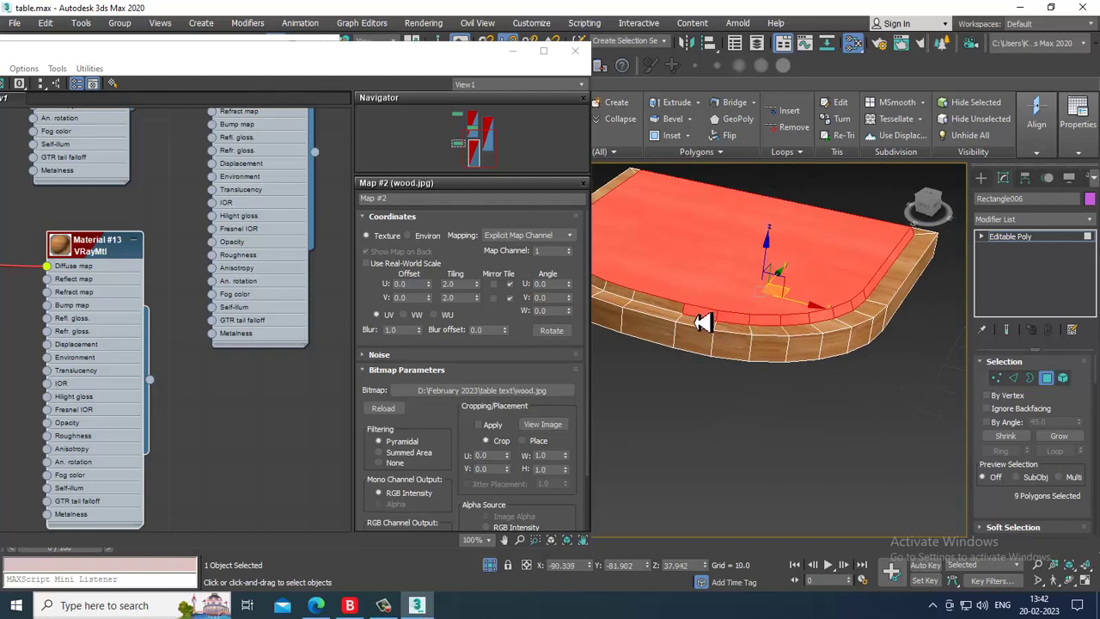
ctrl+click(671, 314)
alt+middle_drag(671, 314, 811, 386)
ctrl+click(795, 384)
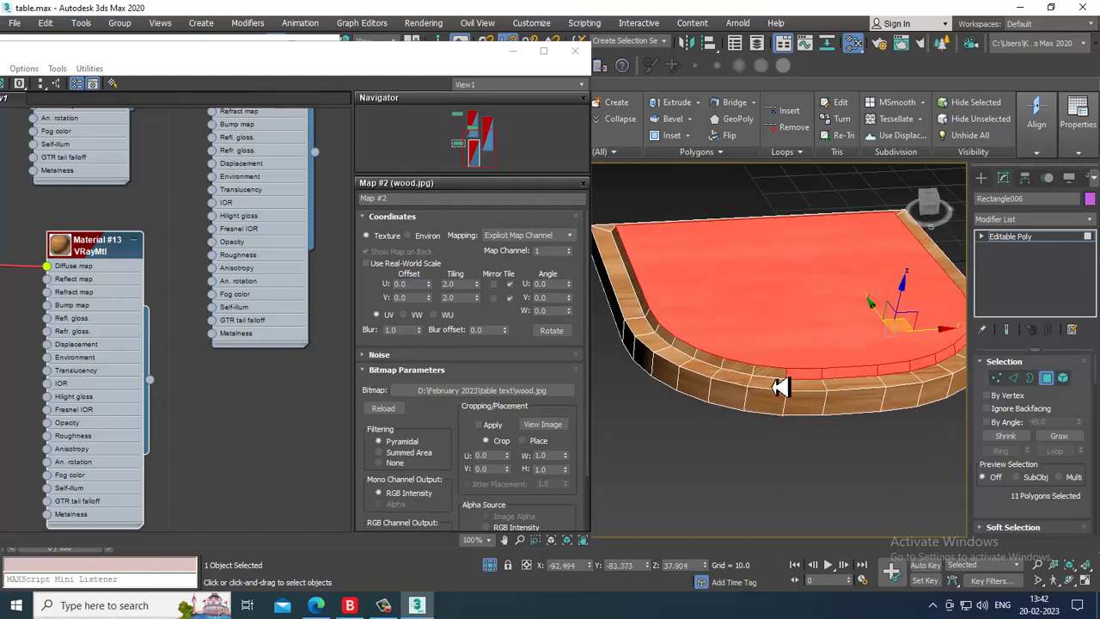
ctrl+click(769, 379)
ctrl+click(732, 373)
ctrl+click(714, 371)
ctrl+click(698, 352)
ctrl+click(665, 329)
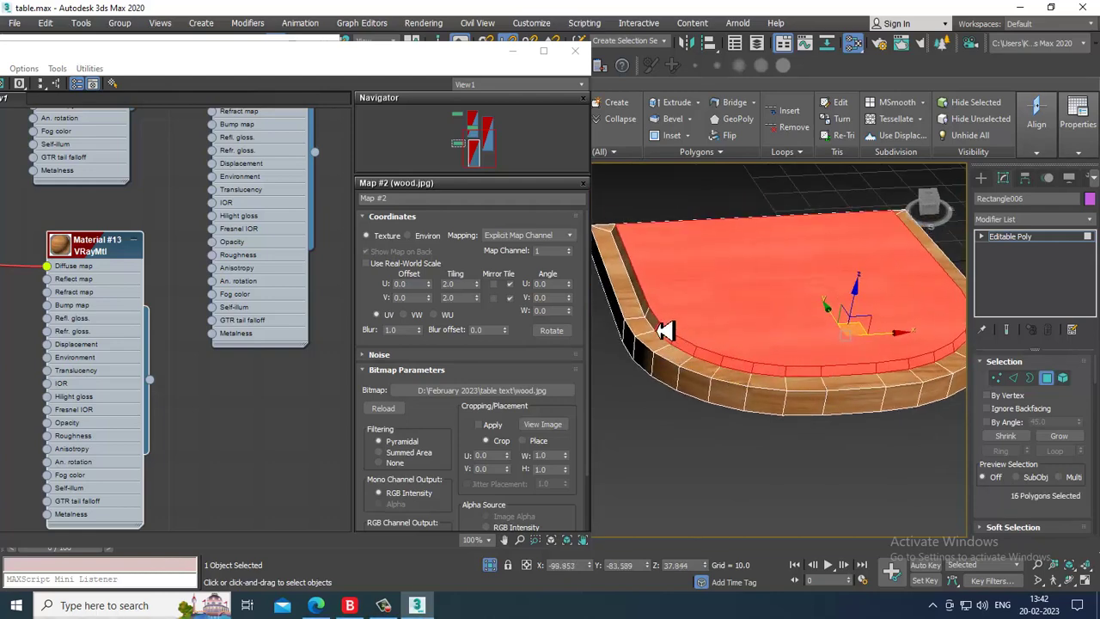
ctrl+click(663, 330)
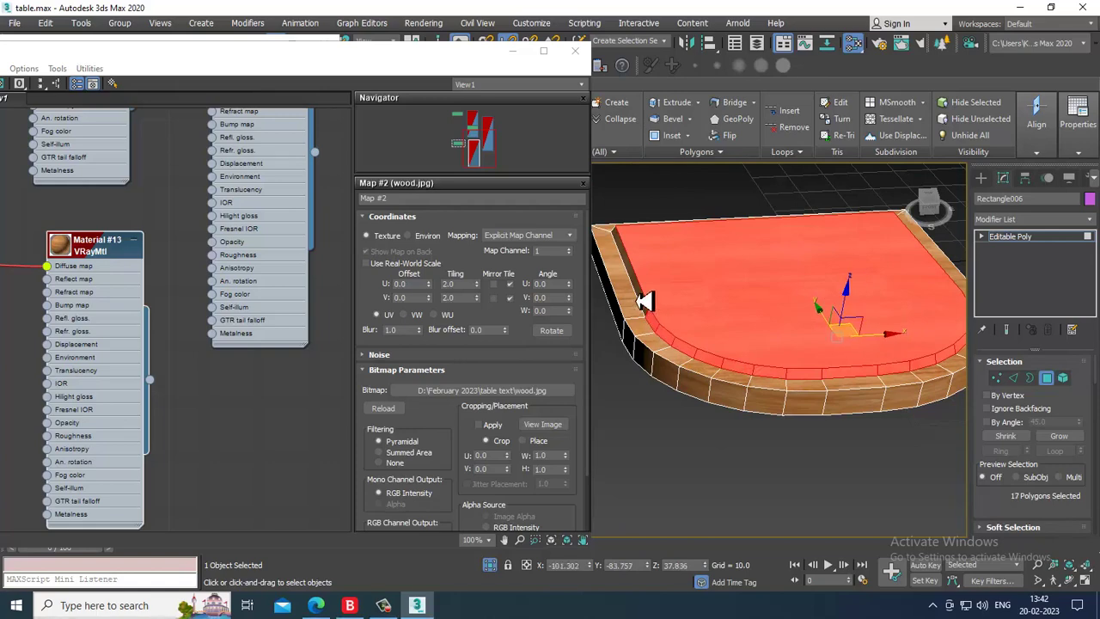
ctrl+click(638, 301)
alt+middle_drag(638, 301, 835, 292)
ctrl+click(823, 509)
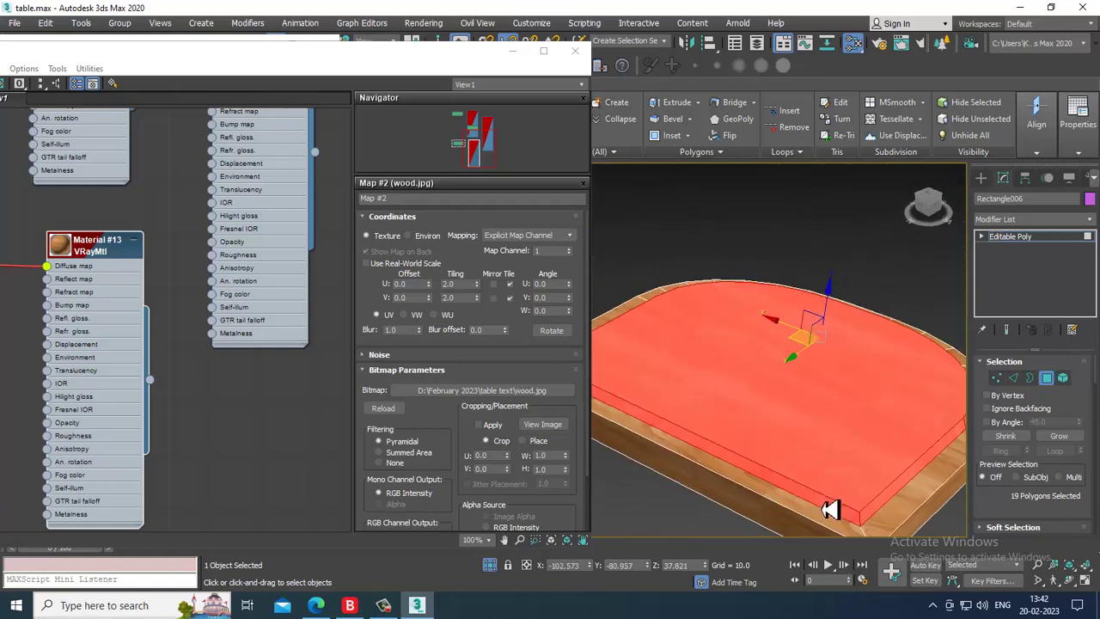
- Rename the wooden VRayMtl material as chair and set its reflection colour to grey value 67
scroll(901, 422, down, 3)
alt+middle_drag(901, 422, 894, 344)
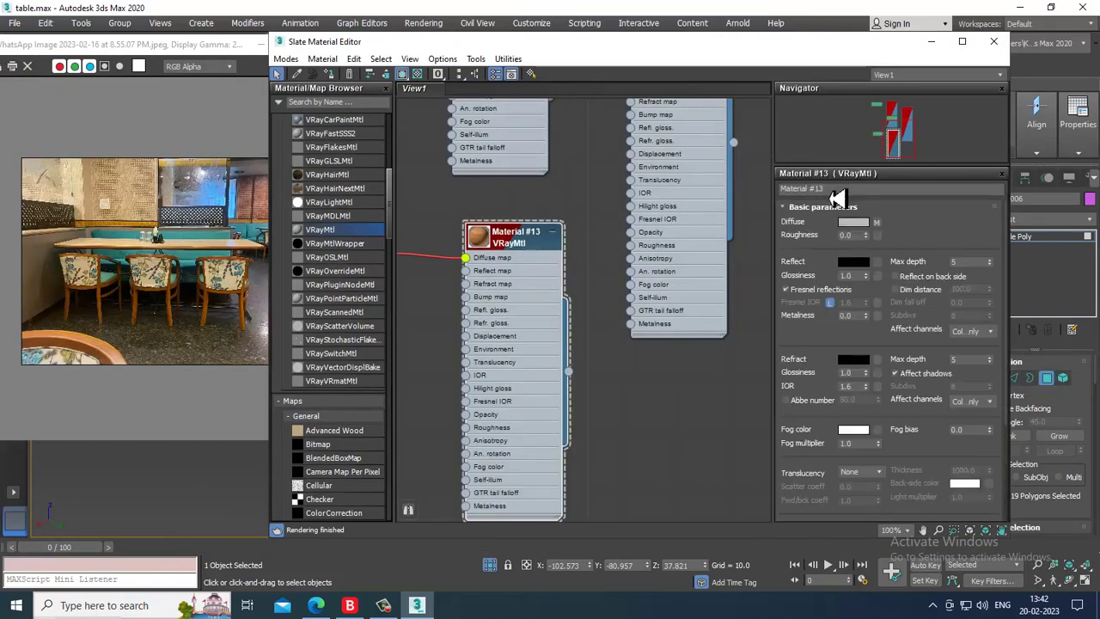
drag(838, 190, 713, 201)
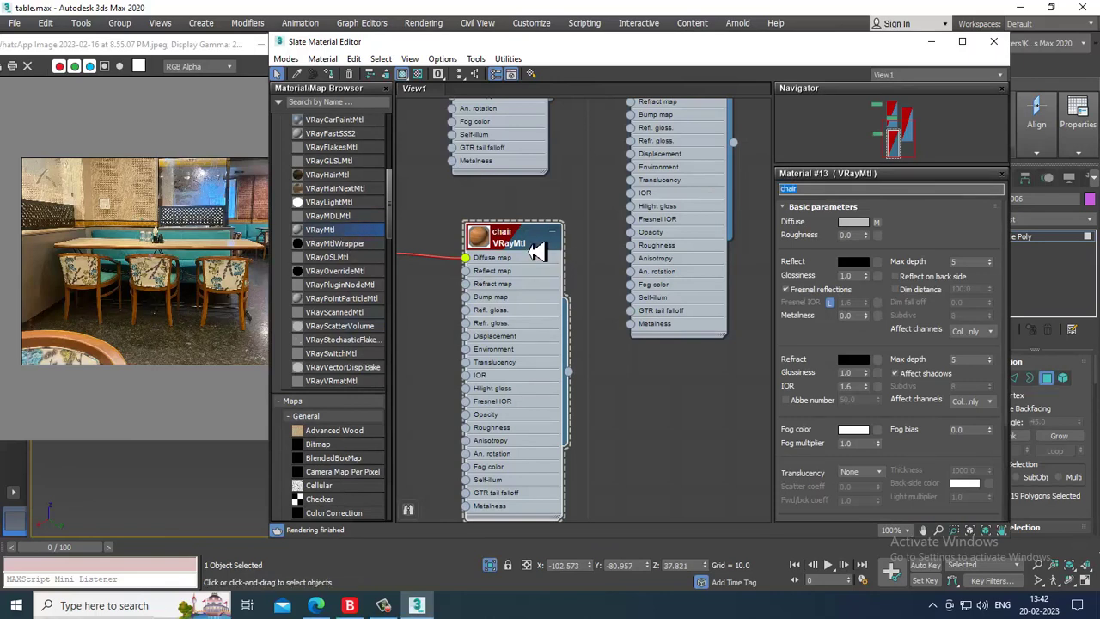
click(852, 263)
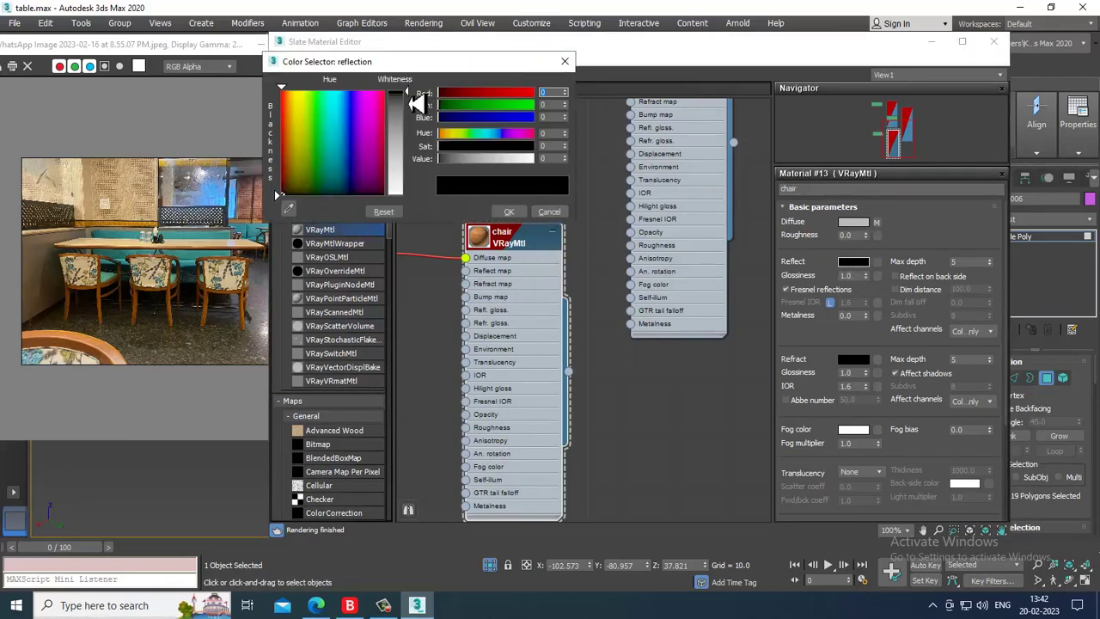
drag(416, 104, 415, 127)
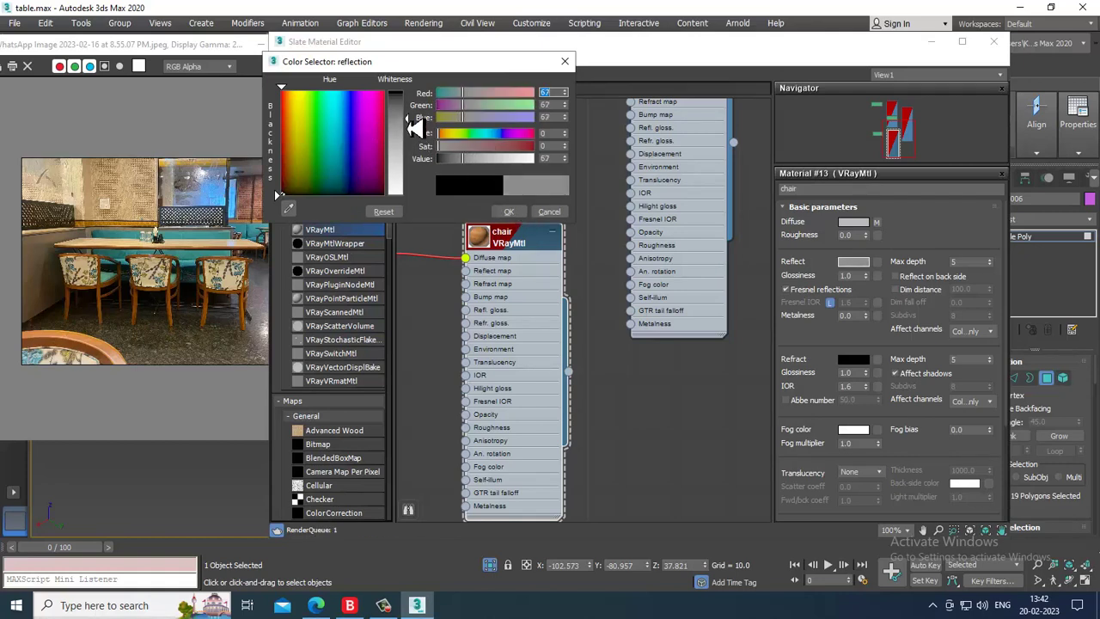
click(516, 215)
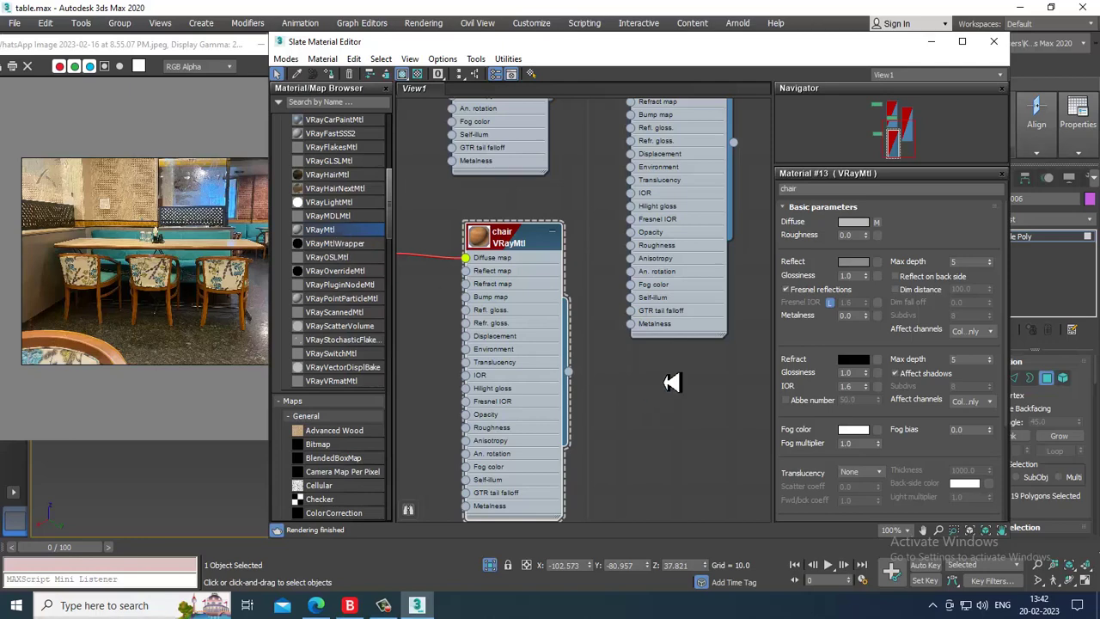
- Create a new VRayMtl with the blue fabric bitmap as its diffuse map and assign it to the selected cushion polygons
drag(672, 381, 672, 381)
click(878, 260)
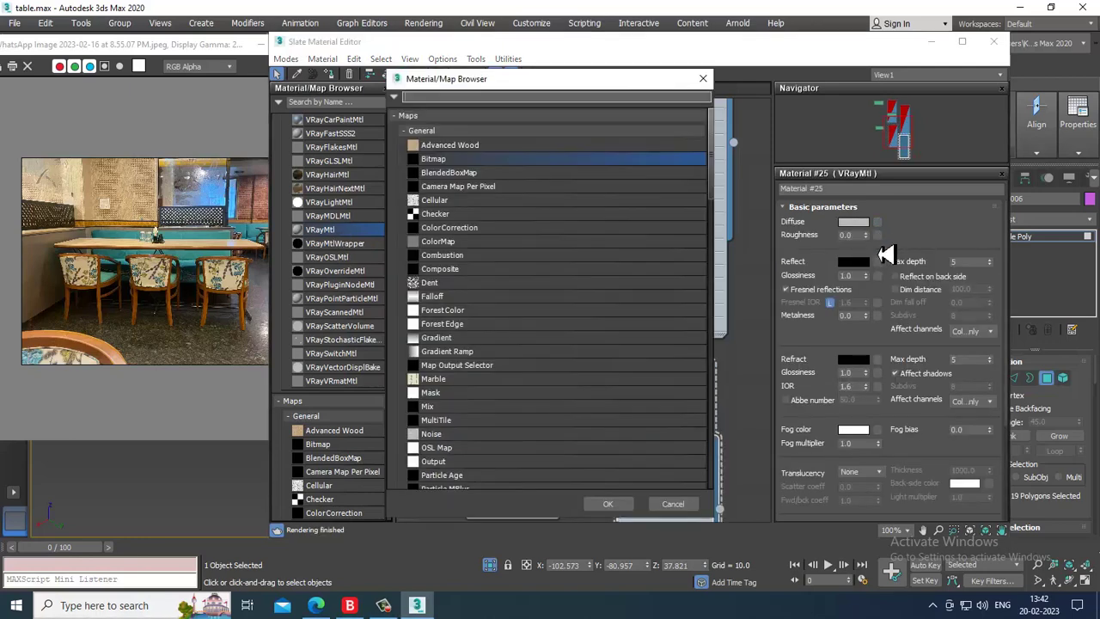
double_click(470, 161)
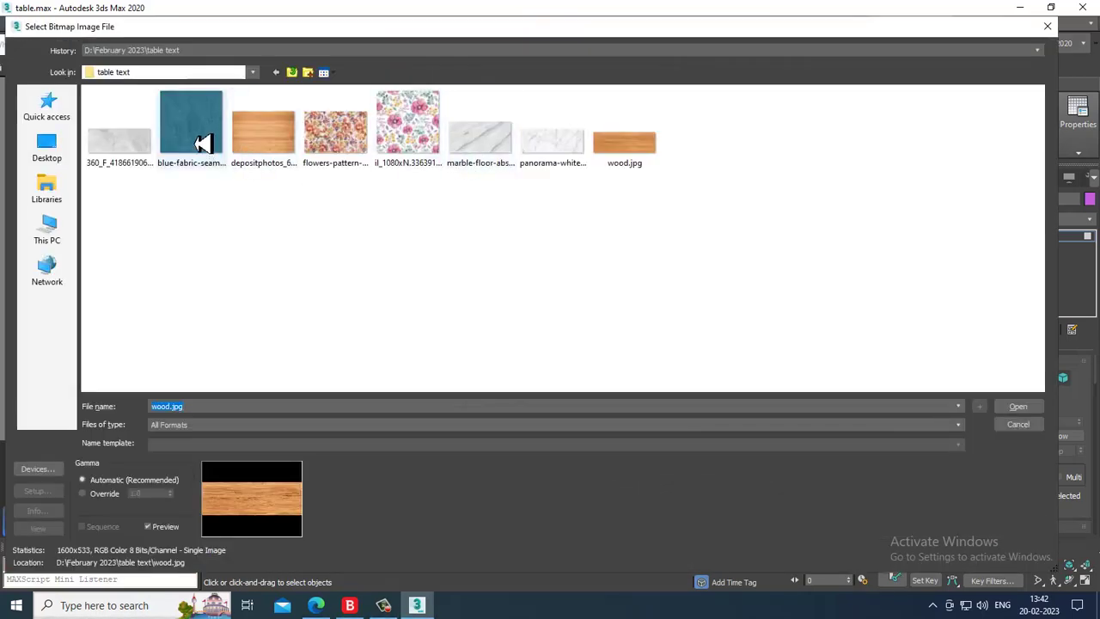
double_click(203, 141)
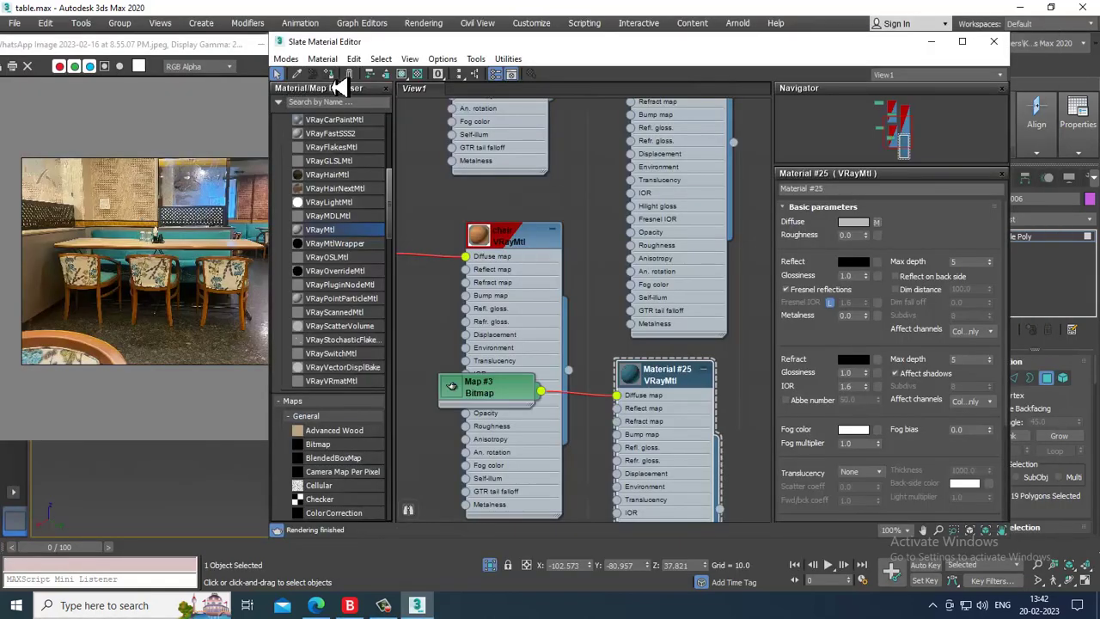
click(333, 76)
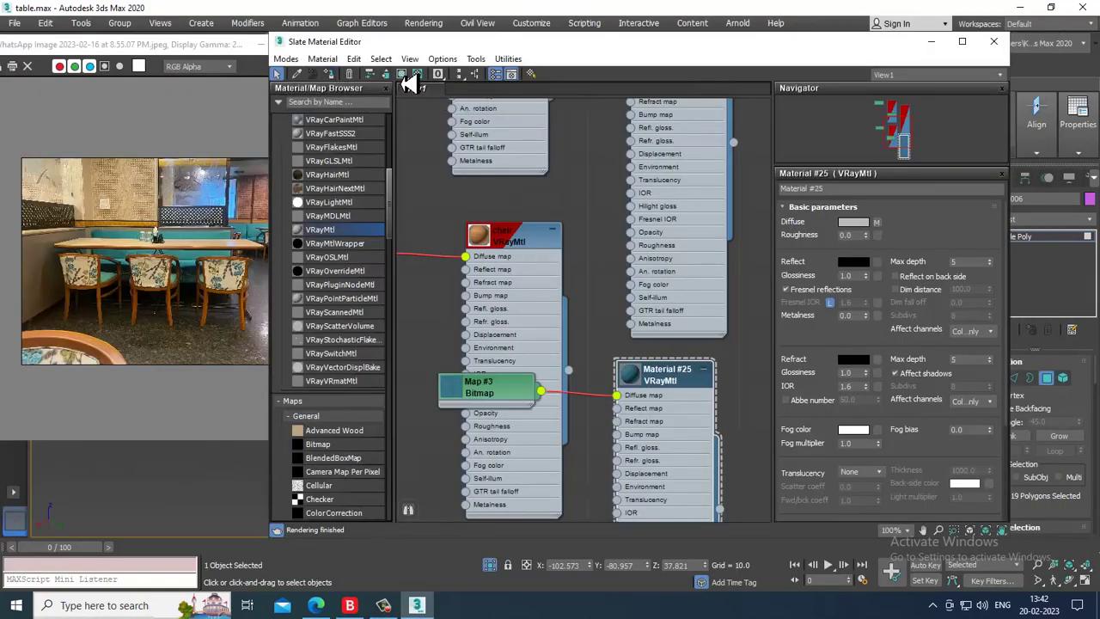
click(932, 44)
- Add a UVW Map modifier with Box mapping to the seat and end its isolation
alt+middle_drag(836, 368, 697, 367)
click(1037, 220)
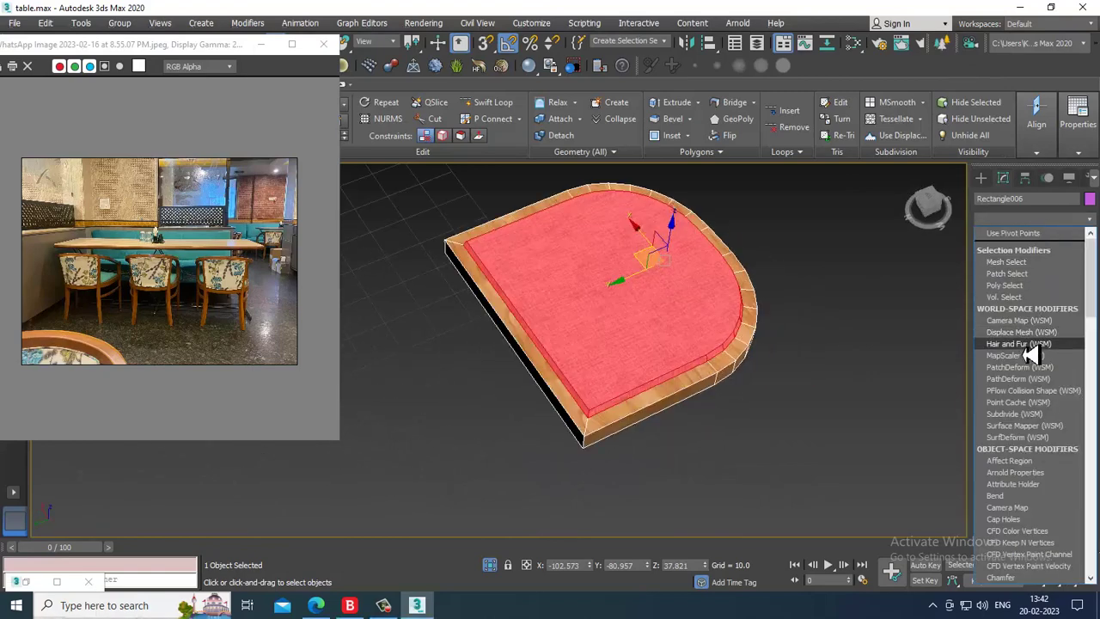
scroll(1032, 355, down, 10)
click(1042, 449)
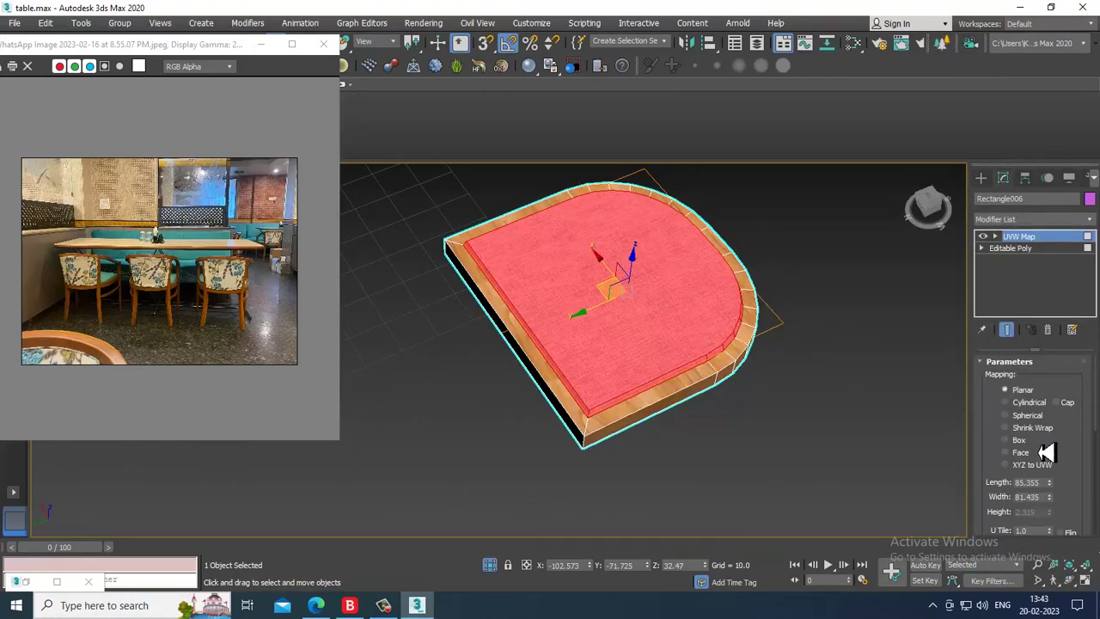
click(790, 304)
alt+middle_drag(791, 304, 722, 282)
scroll(709, 338, up, 3)
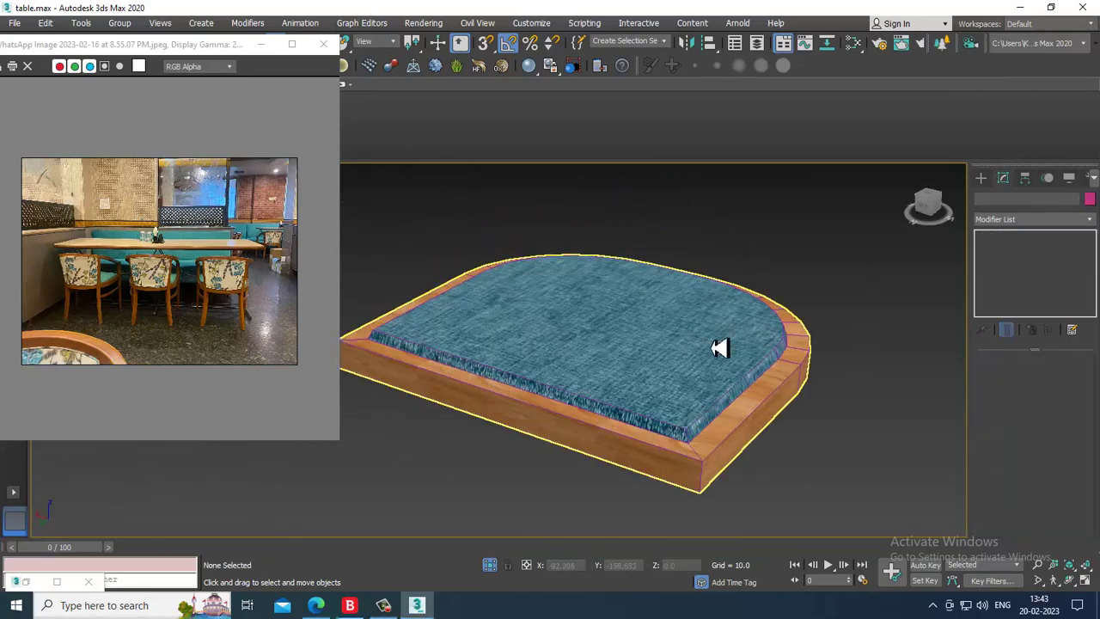
right_click(821, 225)
click(844, 118)
scroll(704, 322, down, 4)
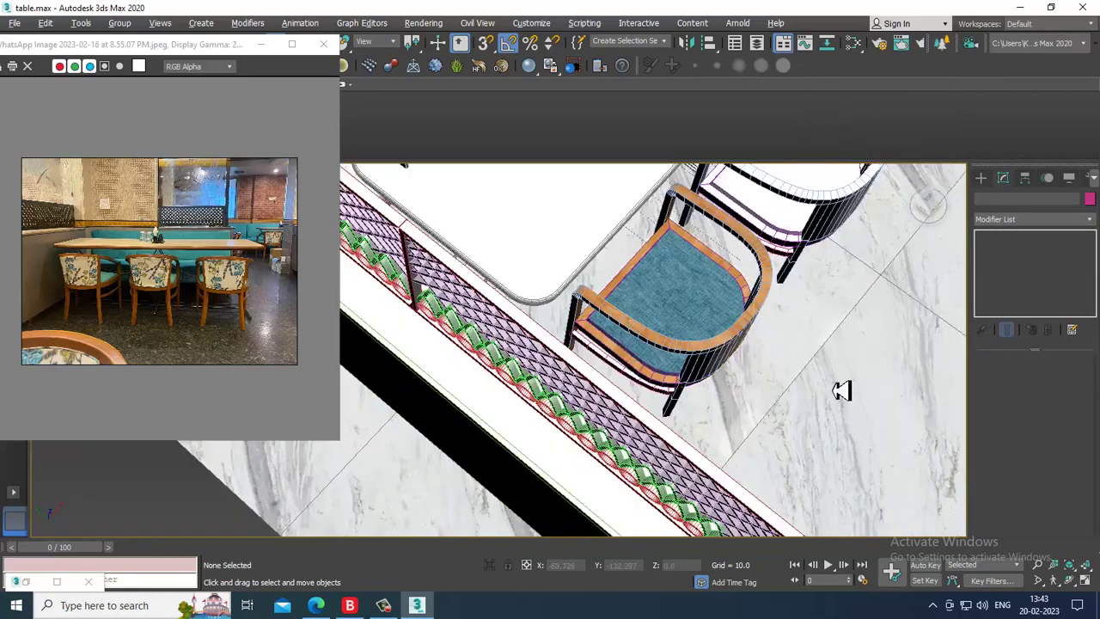
alt+middle_drag(838, 390, 633, 318)
- Select the two curved side rails below the textured chair's seat and assign the chair wood material to them
click(615, 301)
alt+middle_drag(626, 267, 643, 385)
ctrl+click(492, 319)
scroll(604, 376, up, 3)
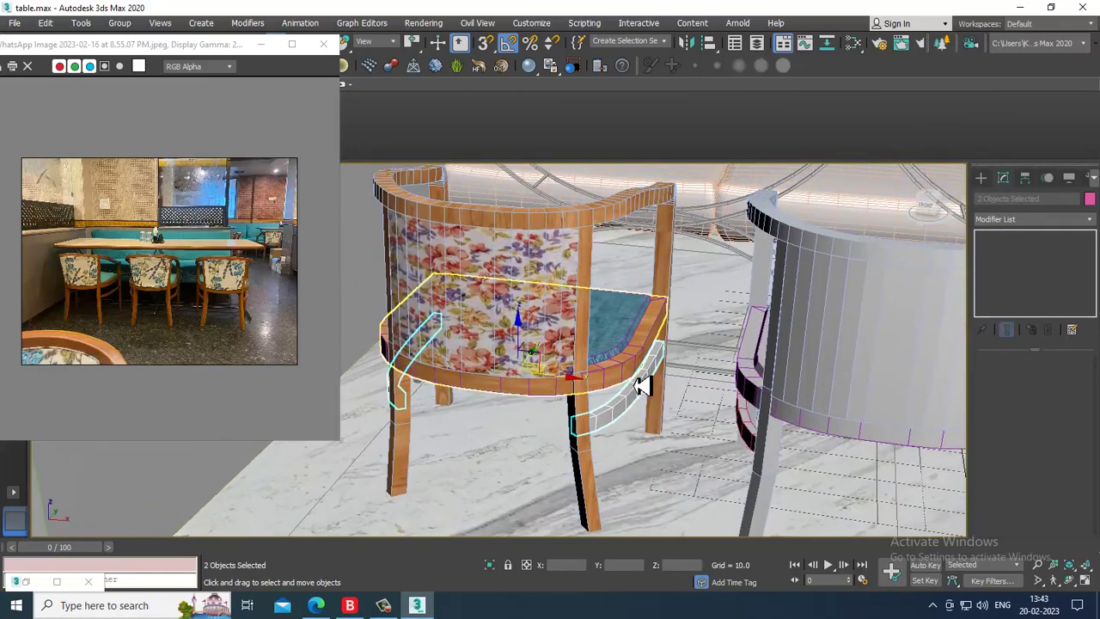
key(m)
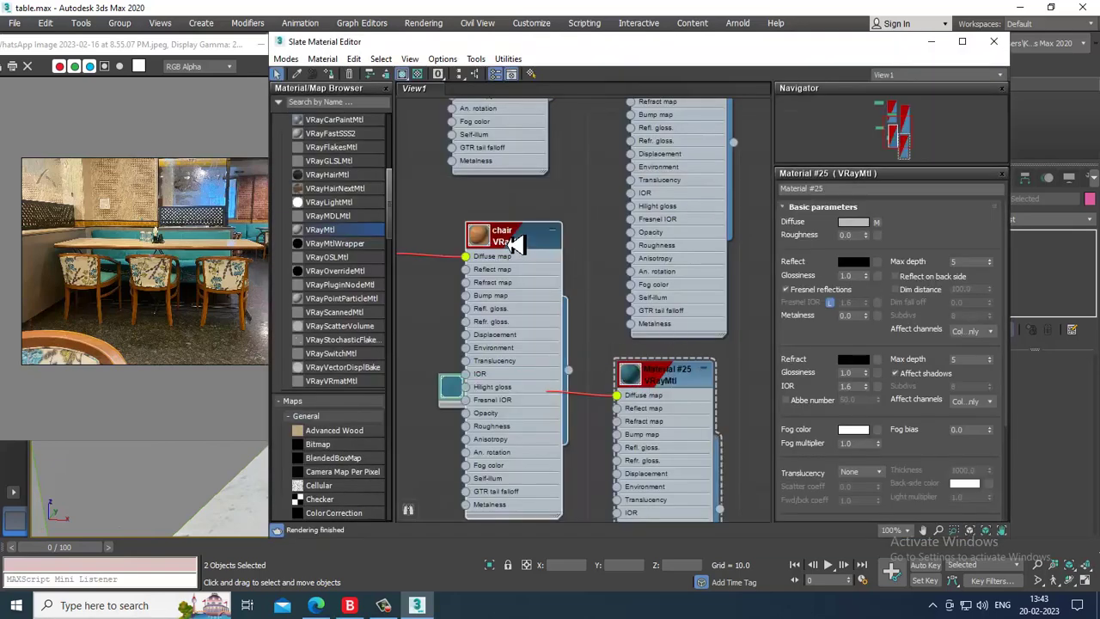
click(387, 605)
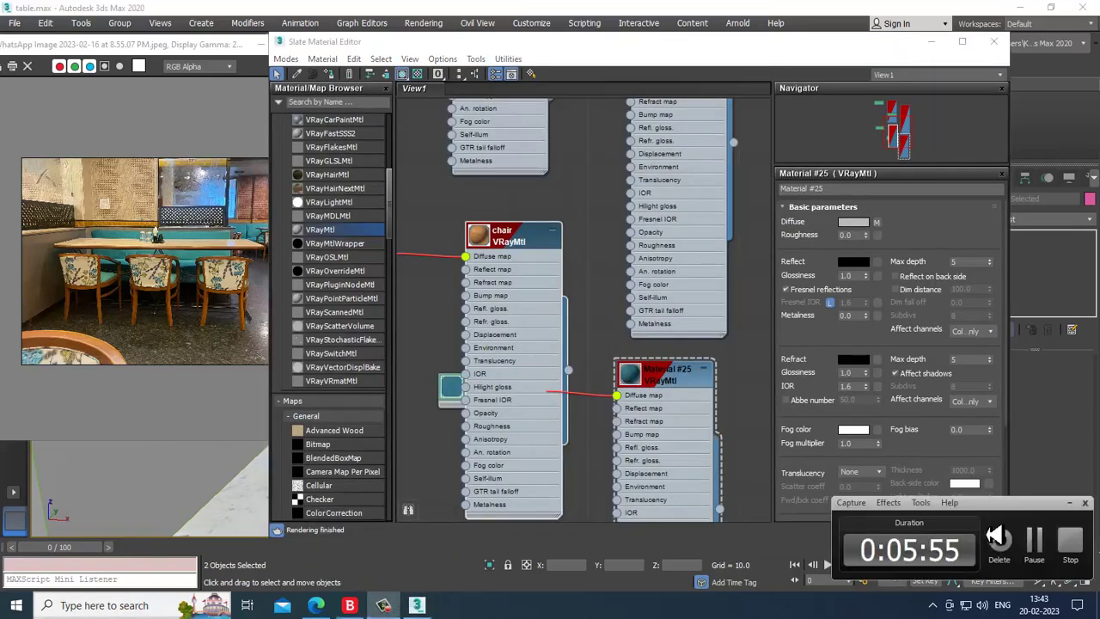
click(1036, 545)
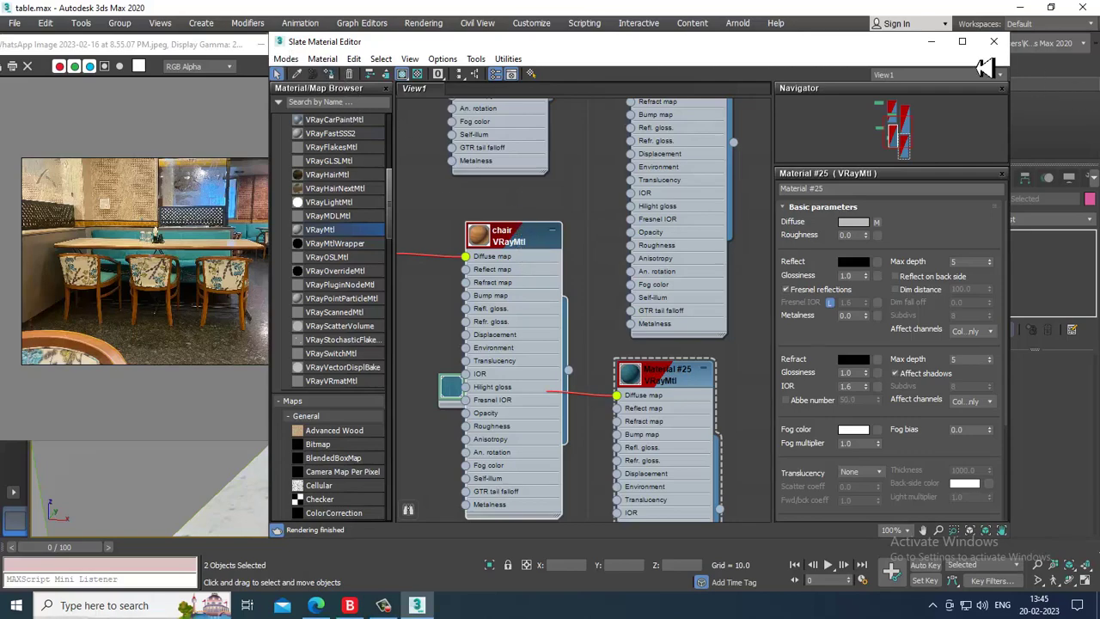
click(932, 43)
- Add a UVW Map modifier to one curved side rail with Box mapping and set the mapping height to 12.659
scroll(590, 378, down, 6)
middle_drag(590, 379, 747, 395)
click(471, 449)
scroll(762, 379, up, 3)
click(741, 306)
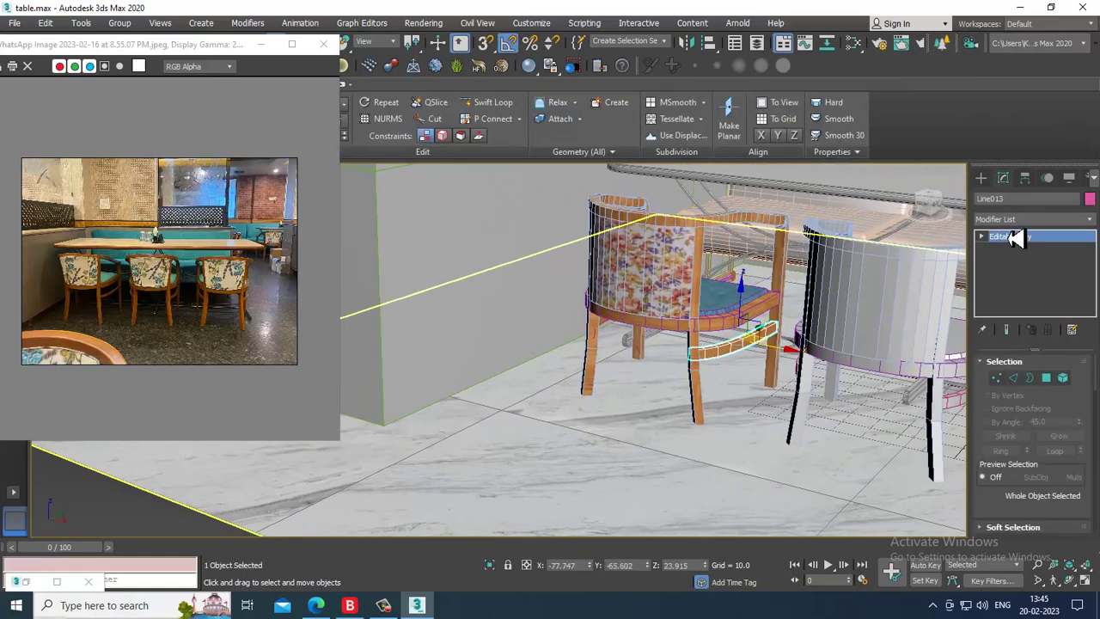
click(1018, 219)
scroll(1014, 343, down, 10)
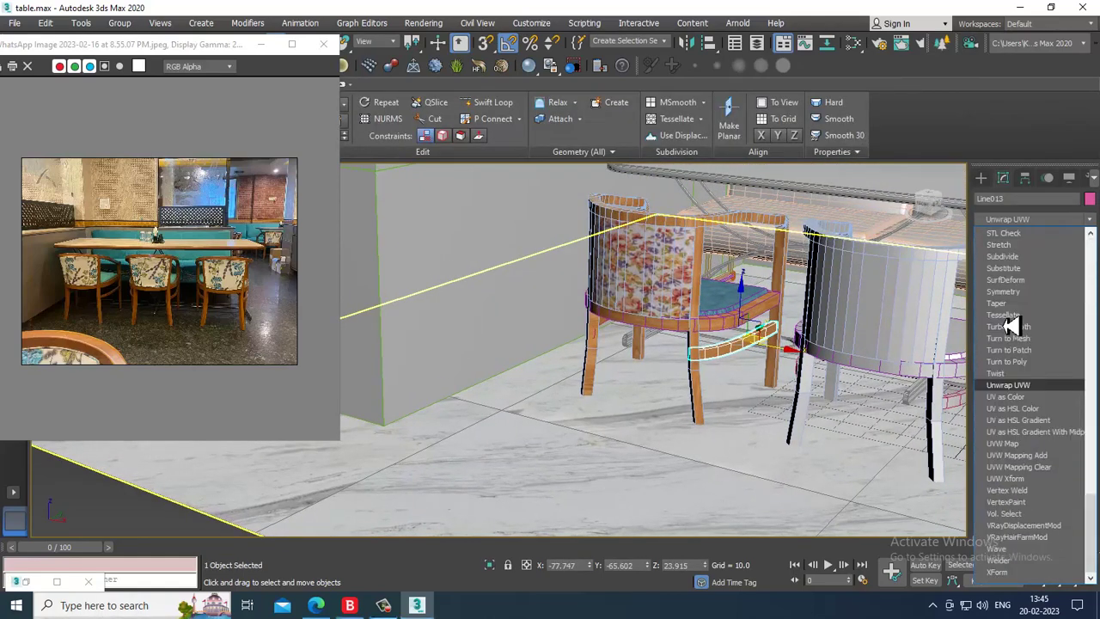
click(1023, 450)
click(1019, 440)
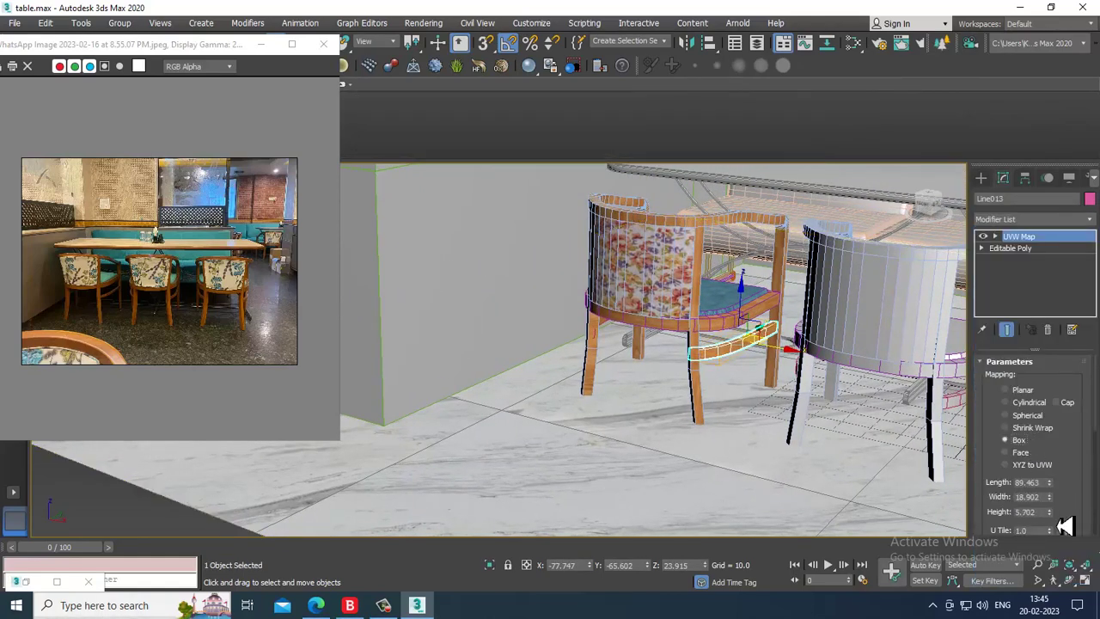
- Add a UVW Map modifier to the opposite curved side rail with Box mapping and set the mapping height to 11.861
alt+middle_drag(522, 266, 598, 389)
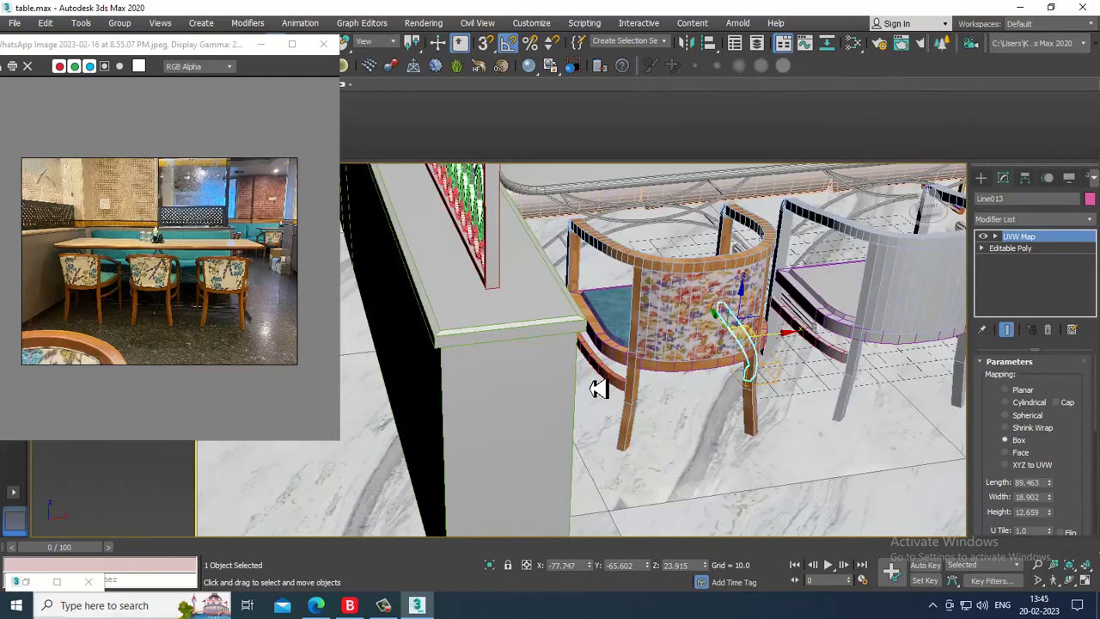
click(608, 387)
click(1031, 220)
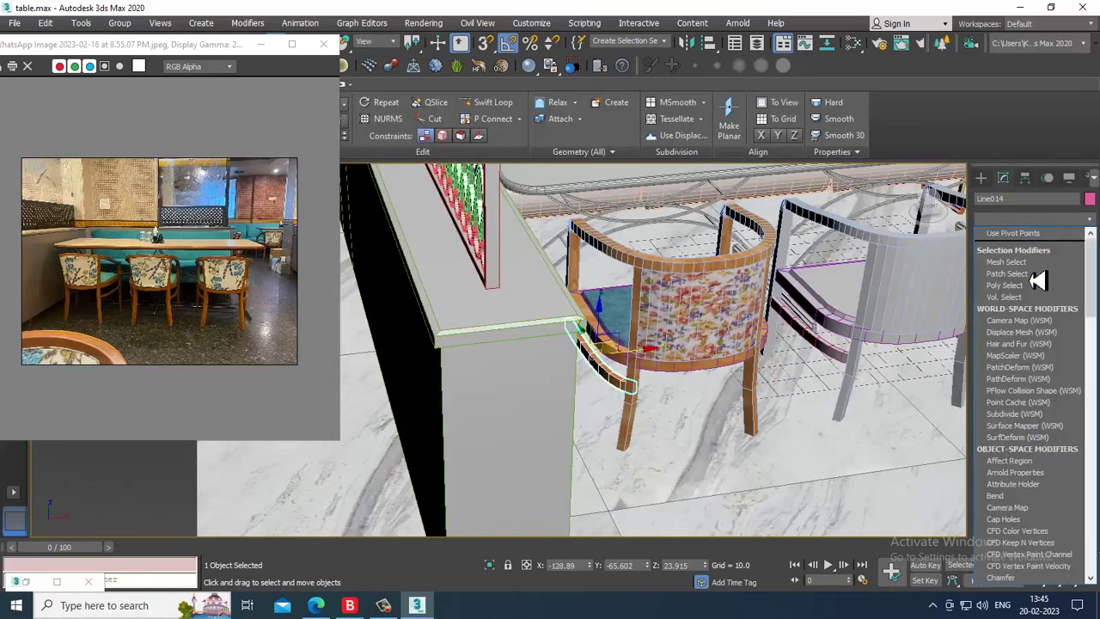
key(u)
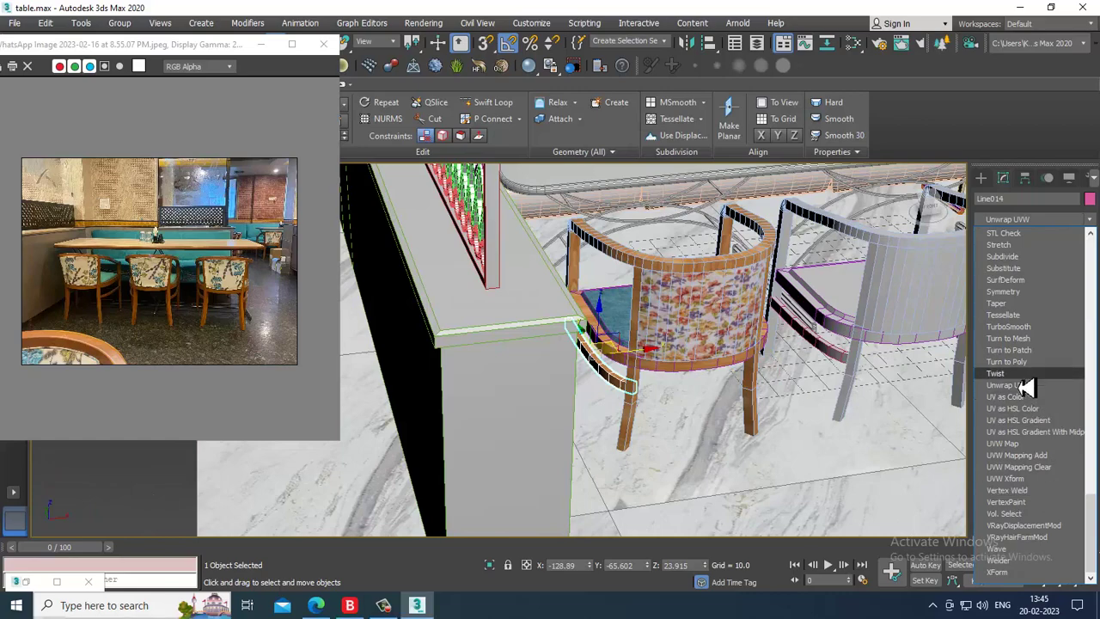
click(1043, 445)
scroll(654, 331, up, 6)
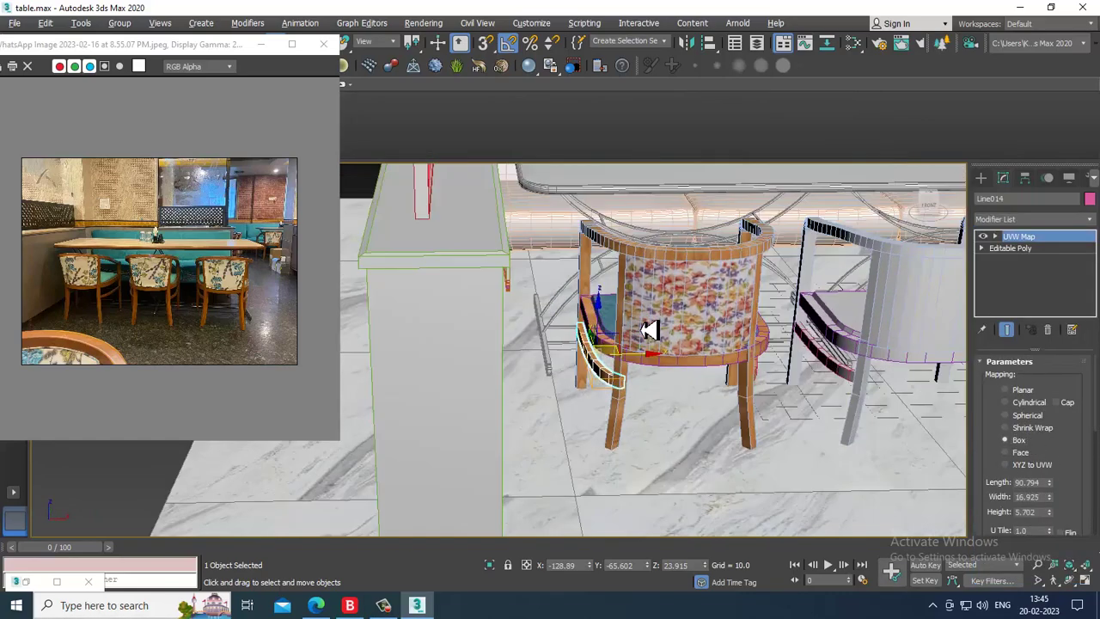
drag(1061, 522, 1051, 442)
- Collapse the blue-cushioned seat and its UVW mapping by converting it to an Editable Poly
scroll(749, 387, down, 8)
scroll(749, 387, up, 5)
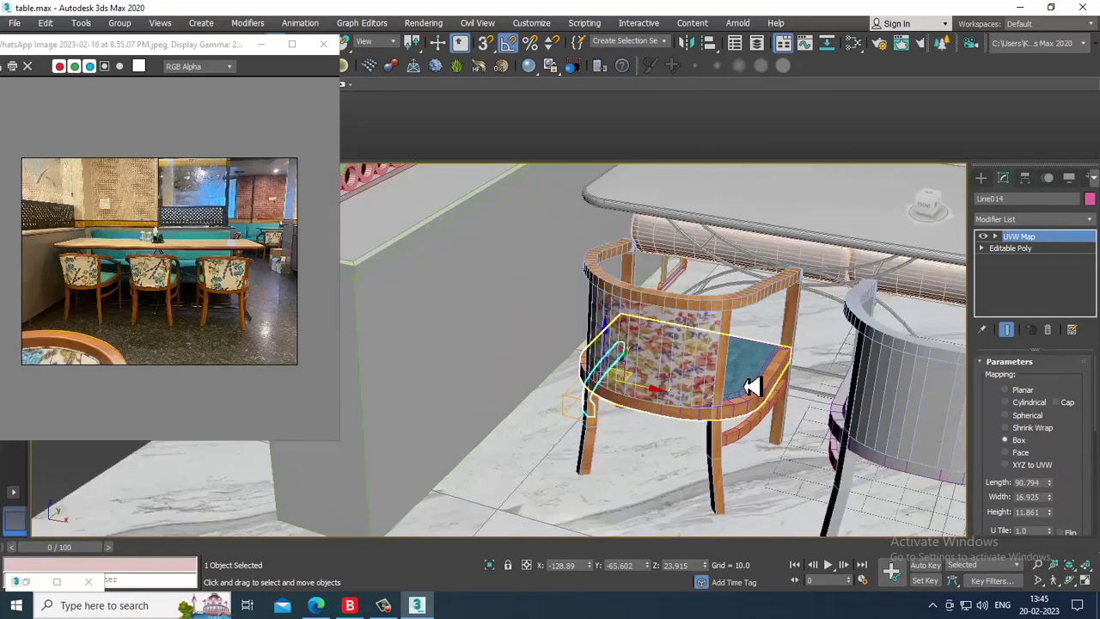
click(746, 384)
right_click(732, 361)
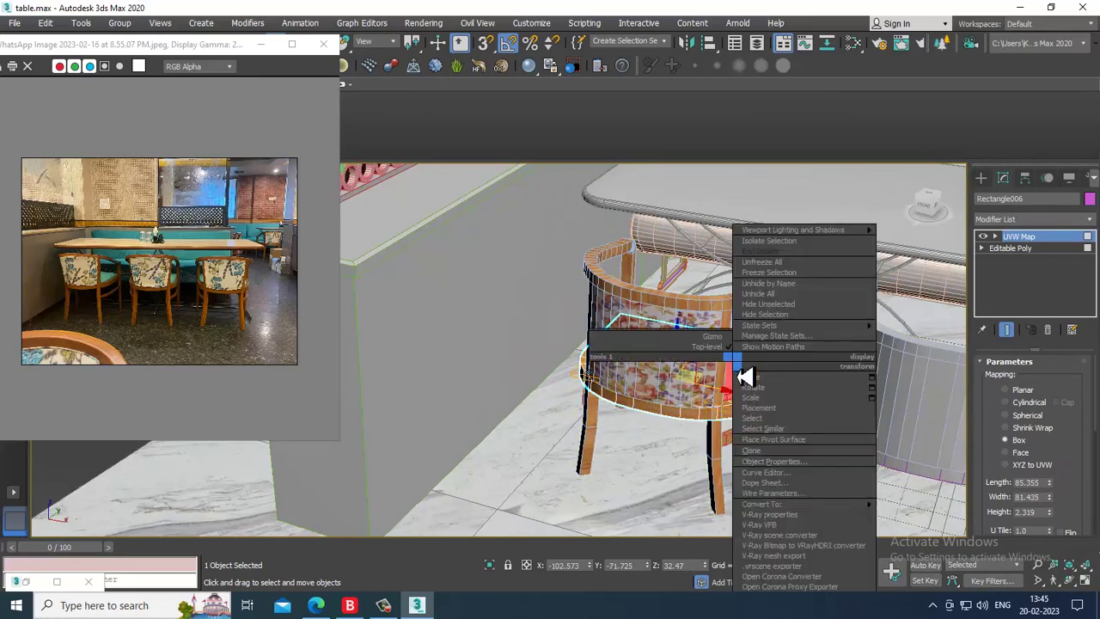
mouse_move(798, 504)
click(945, 516)
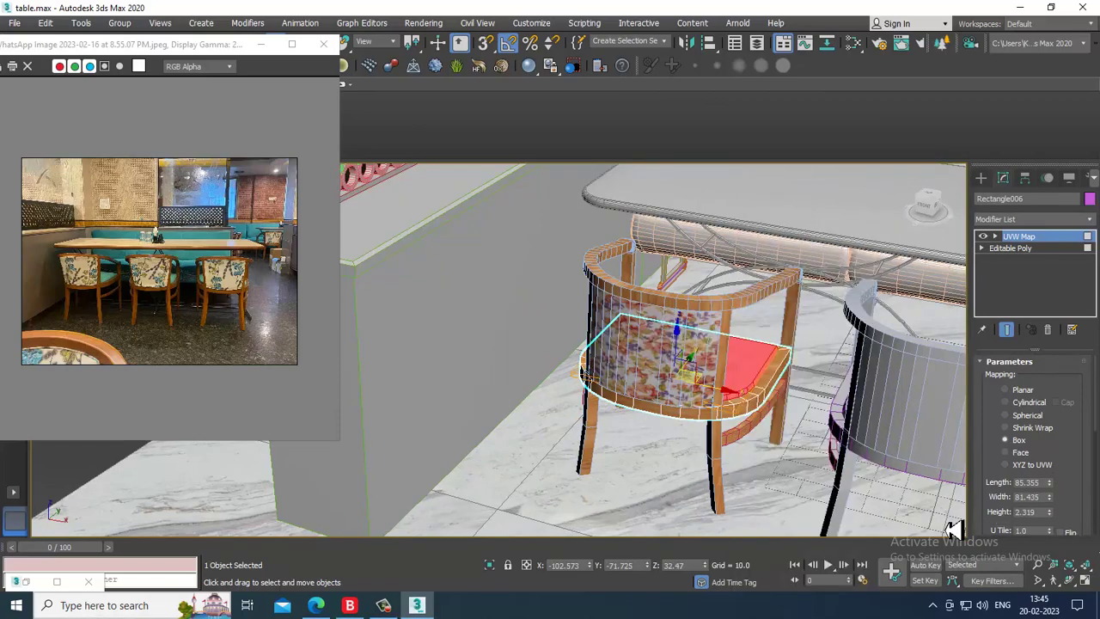
- Open the V-Ray render settings and enable the GI environment
scroll(692, 386, down, 5)
scroll(693, 381, up, 3)
scroll(692, 380, up, 5)
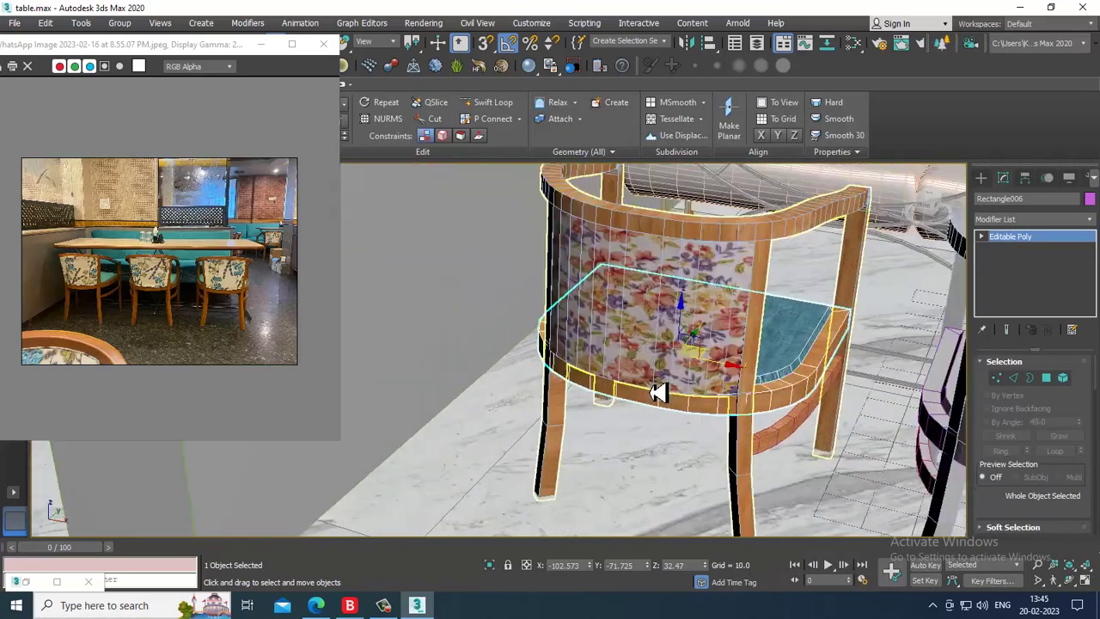
scroll(667, 400, down, 2)
click(424, 23)
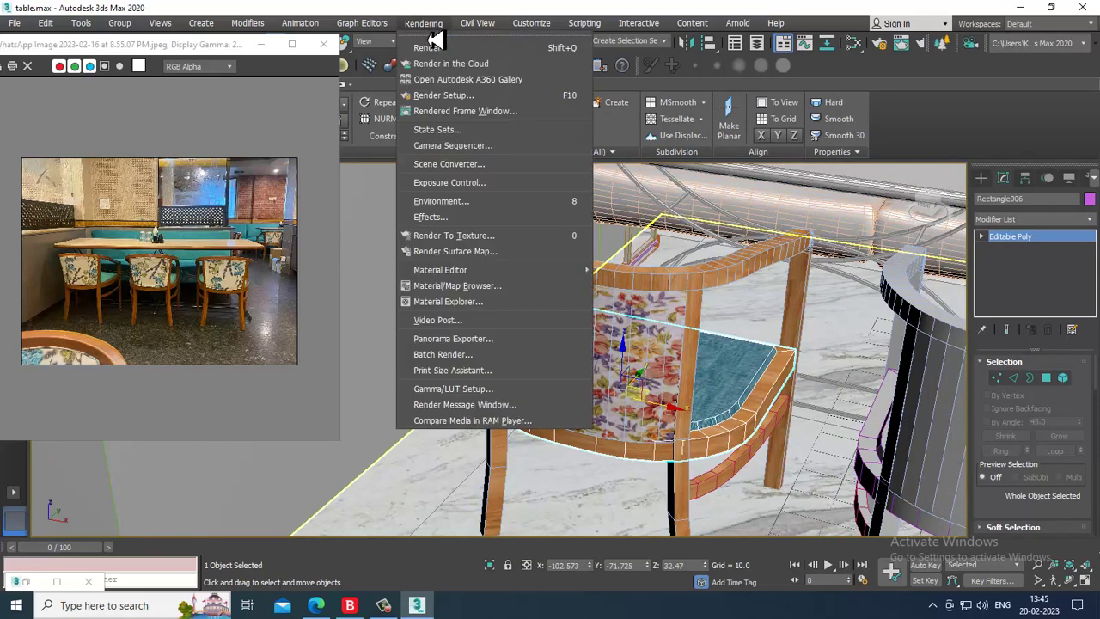
click(505, 107)
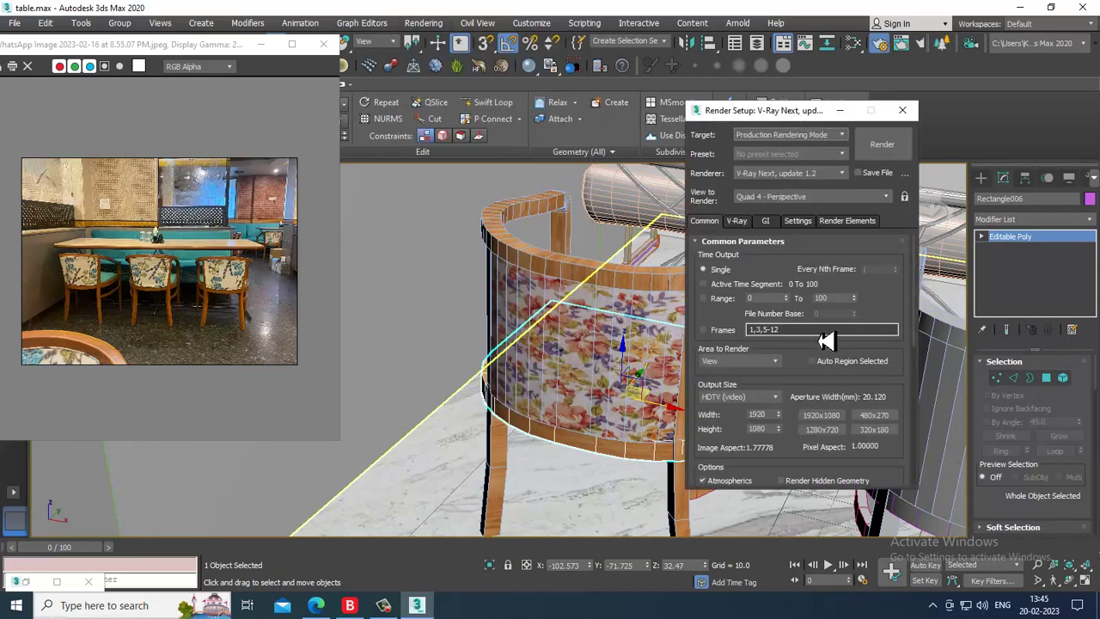
click(739, 221)
scroll(836, 454, down, 3)
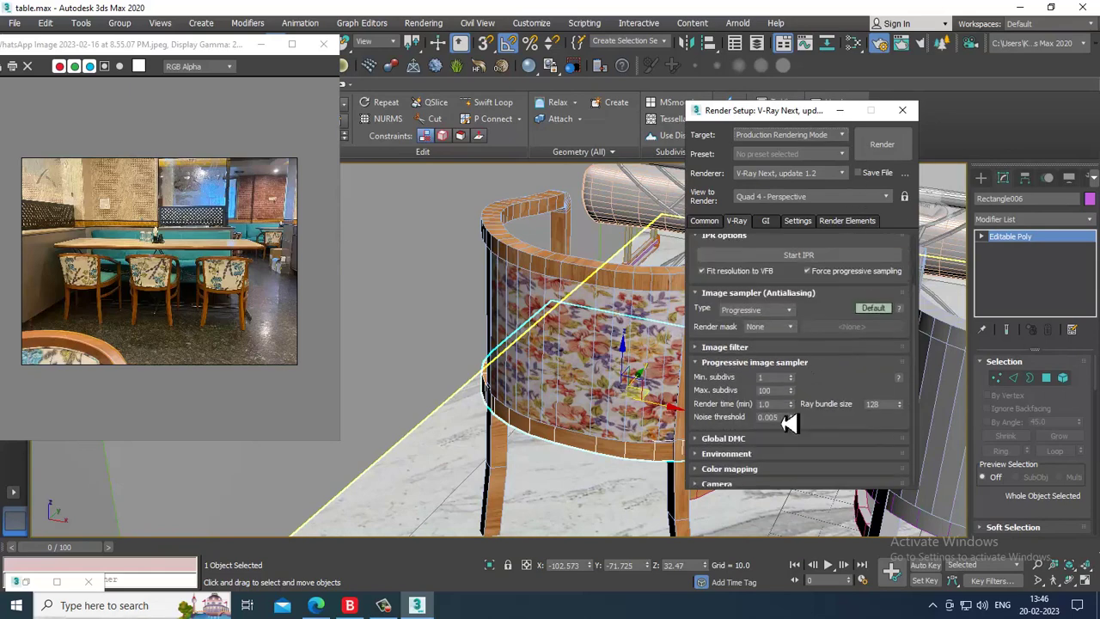
click(753, 456)
click(725, 311)
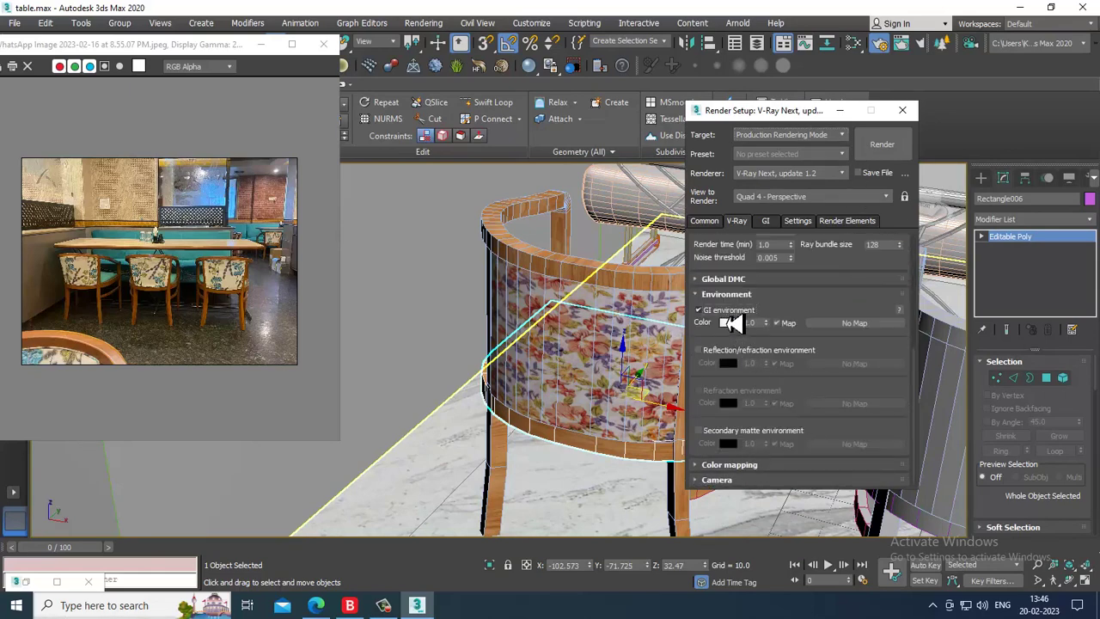
- Set the primary global illumination engine to Irradiance map and minimize the render settings
click(767, 221)
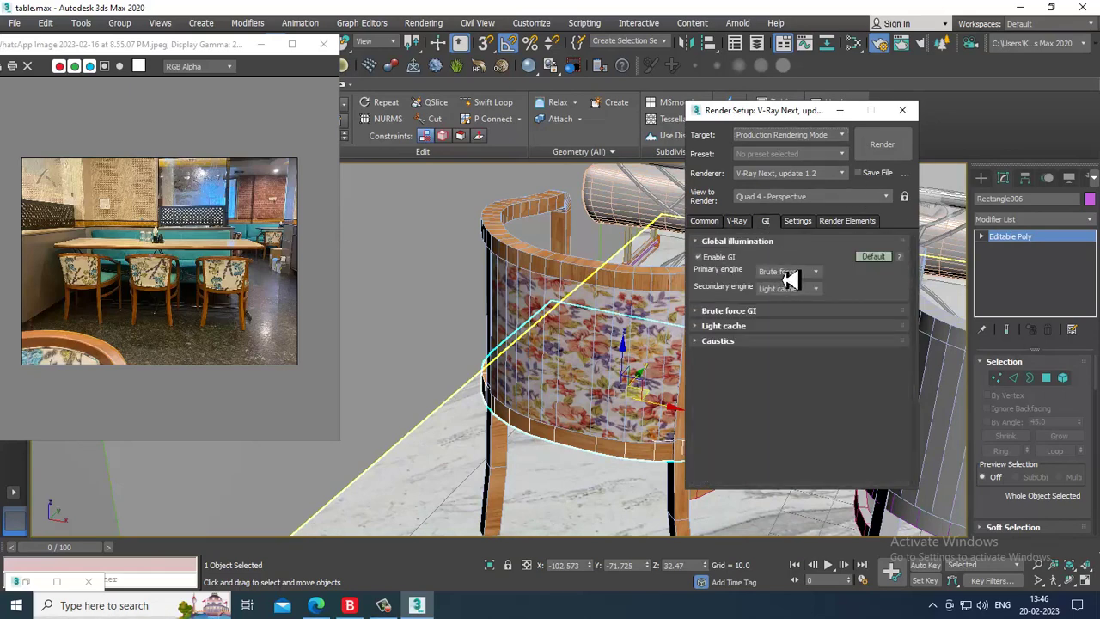
click(788, 272)
click(797, 287)
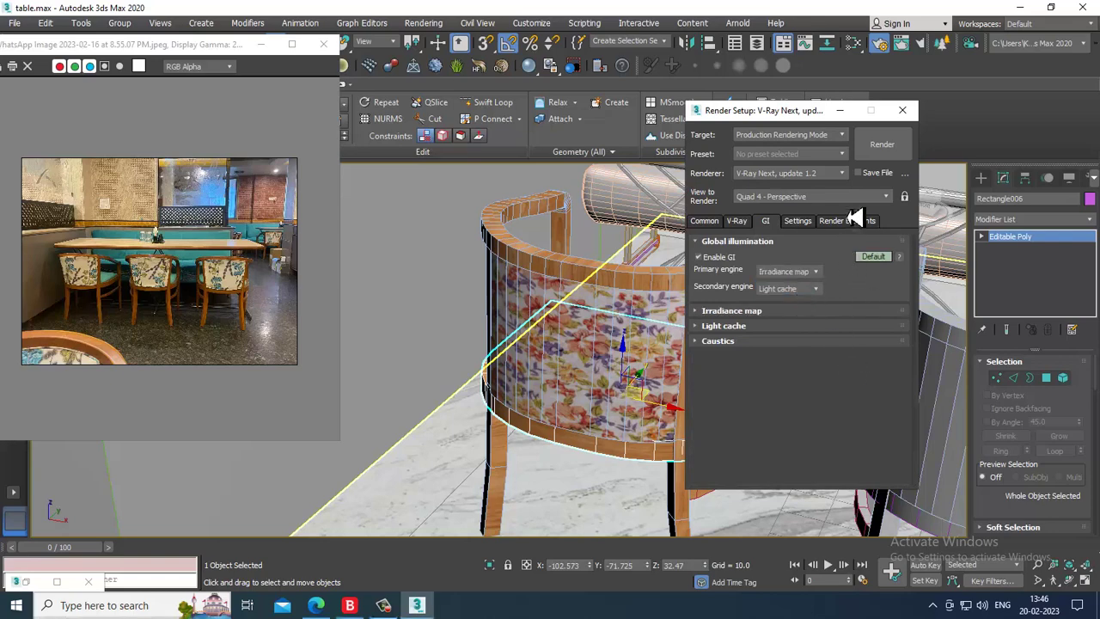
click(841, 111)
- Test-render the perspective view framed on the textured chair, and close the render result
alt+middle_drag(879, 265, 533, 172)
click(424, 24)
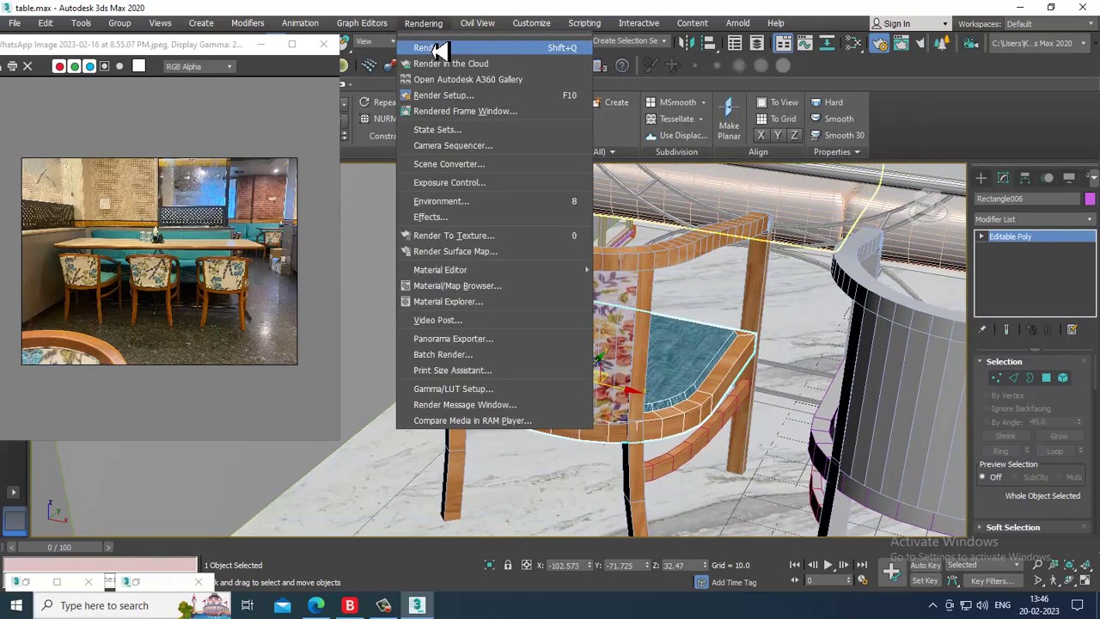
click(438, 49)
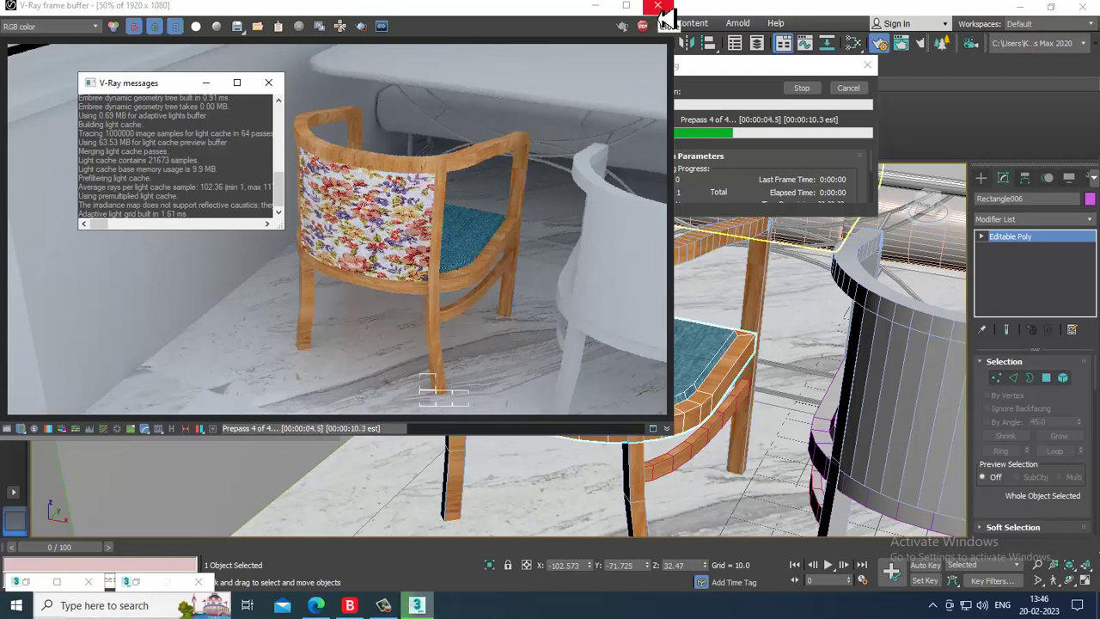
key(Escape)
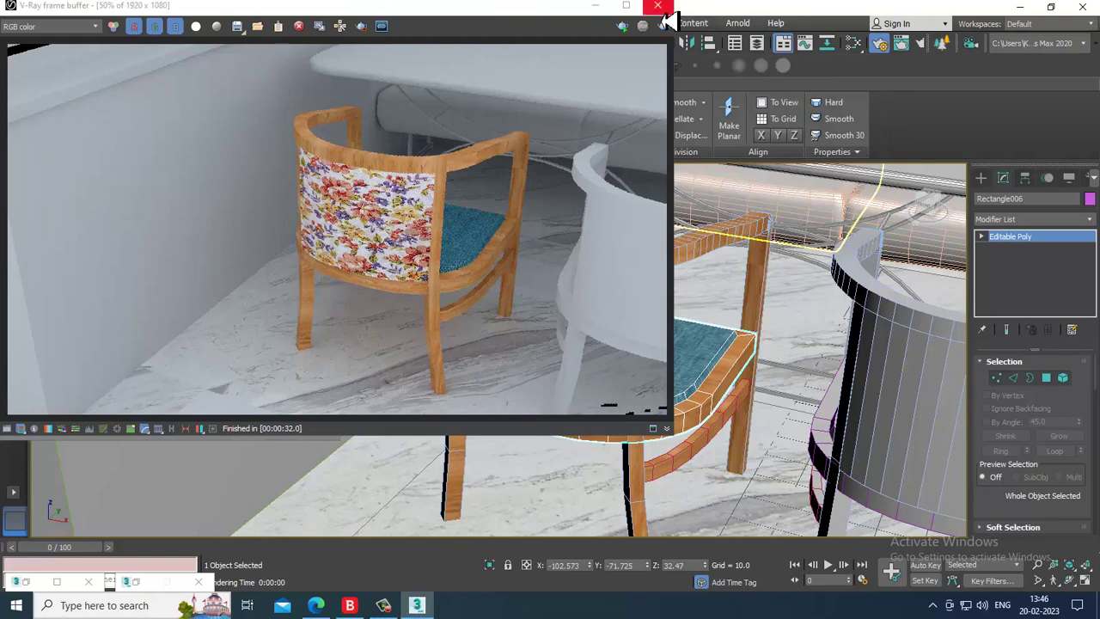
click(660, 9)
- Collapse the wooden chair frame and its UVW mapping into an Editable Poly and enter edge editing
click(640, 292)
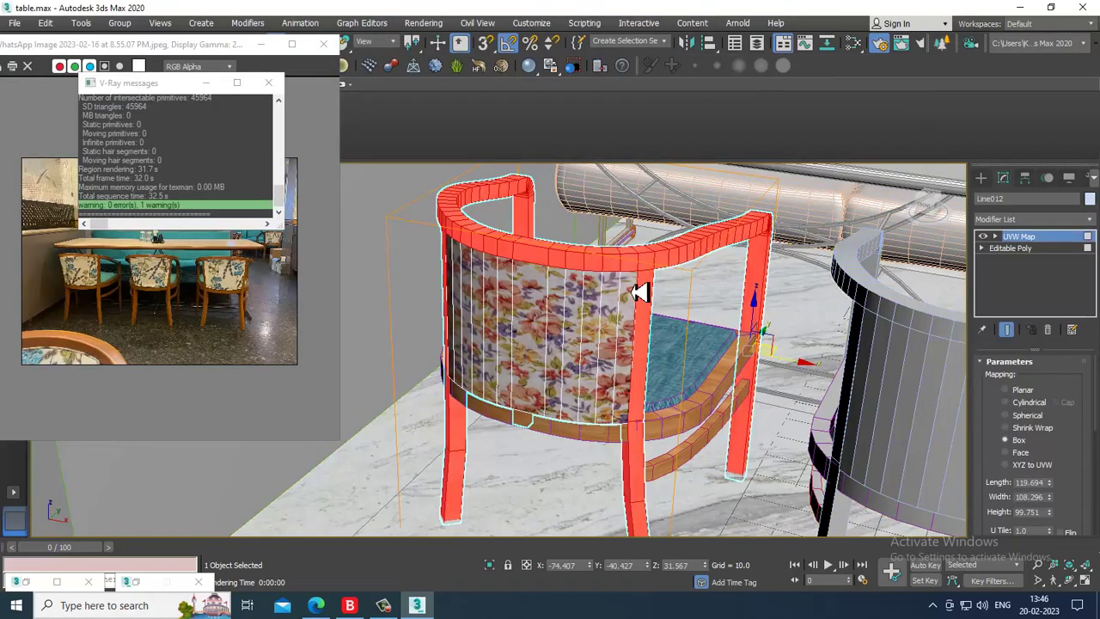
right_click(624, 262)
mouse_move(694, 397)
click(856, 409)
click(1013, 378)
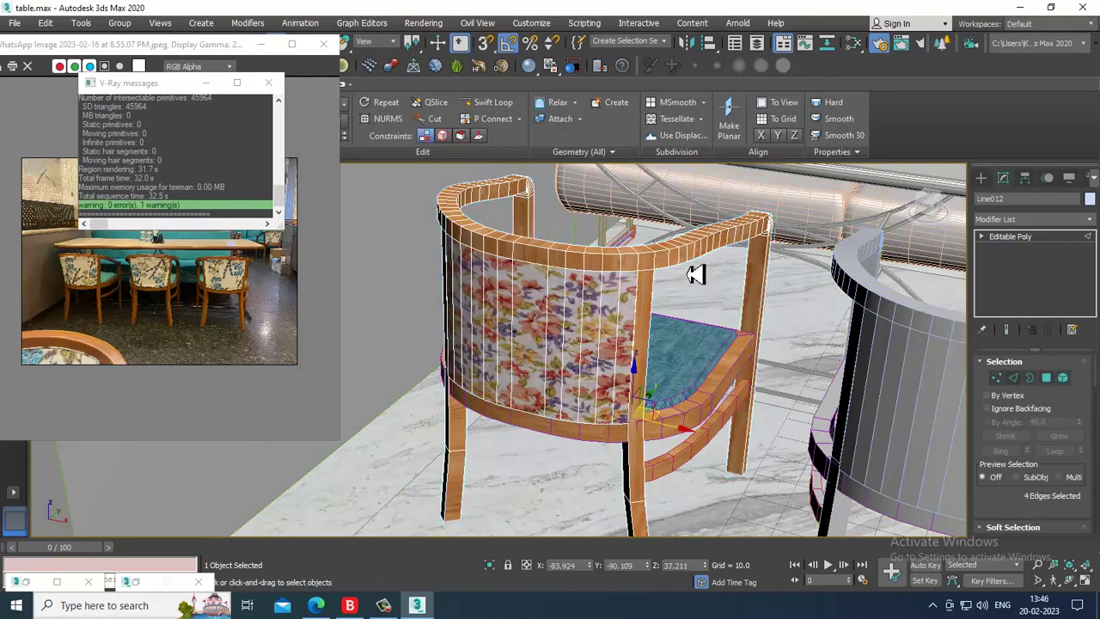
double_click(669, 262)
alt+middle_drag(792, 301, 744, 319)
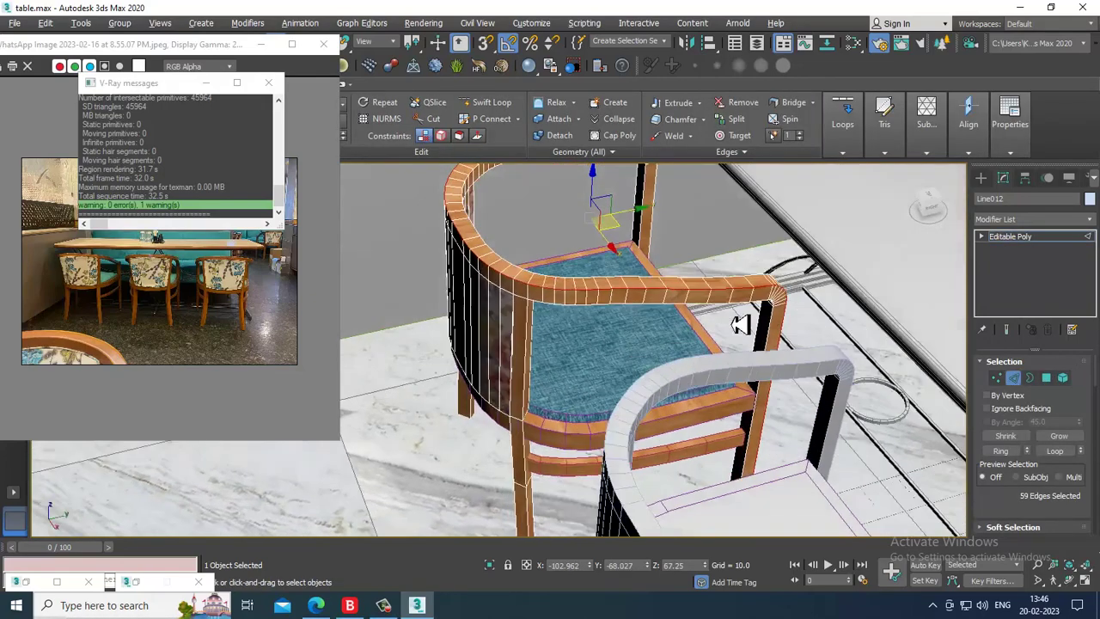
scroll(685, 307, up, 3)
ctrl+double_click(574, 244)
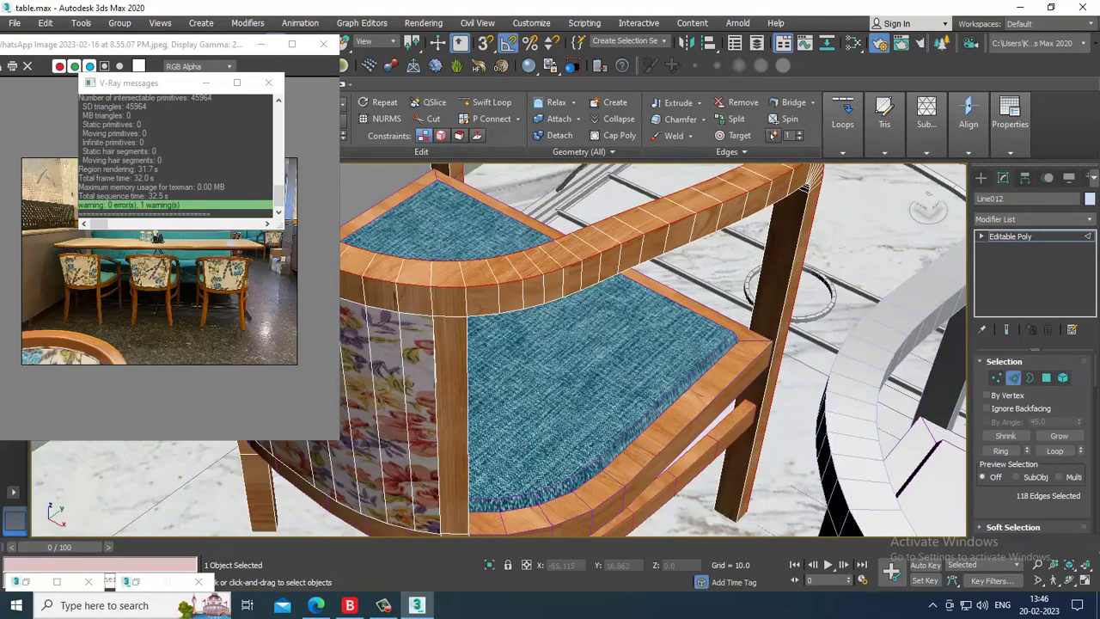
alt+middle_drag(808, 340, 755, 234)
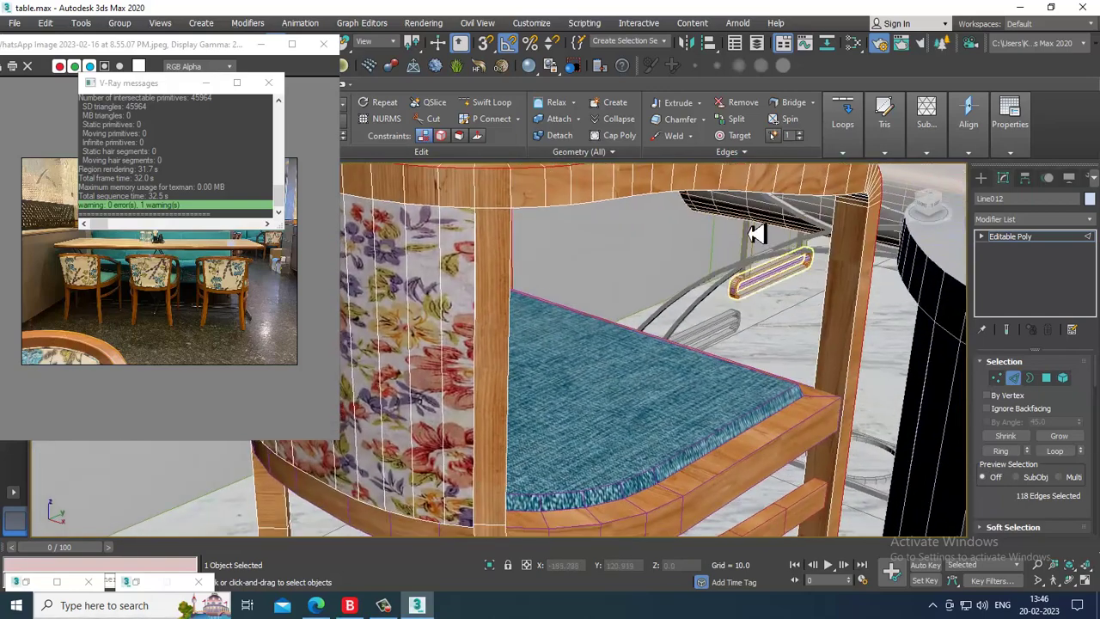
ctrl+double_click(631, 208)
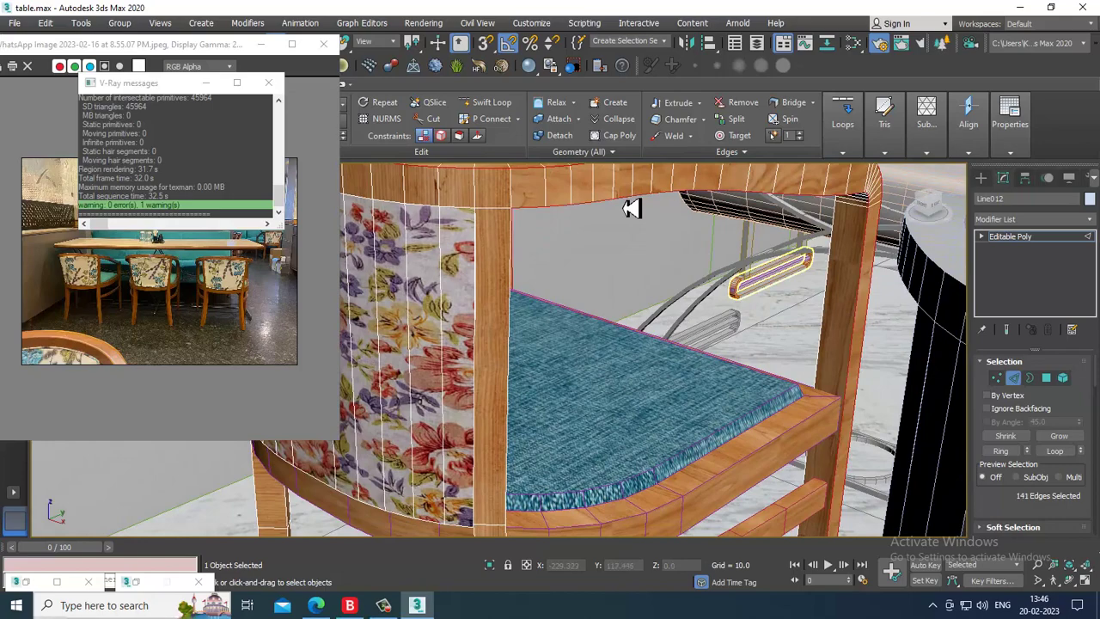
mouse_move(640, 296)
alt+middle_down()
mouse_move(658, 278)
mouse_move(652, 292)
alt+middle_up()
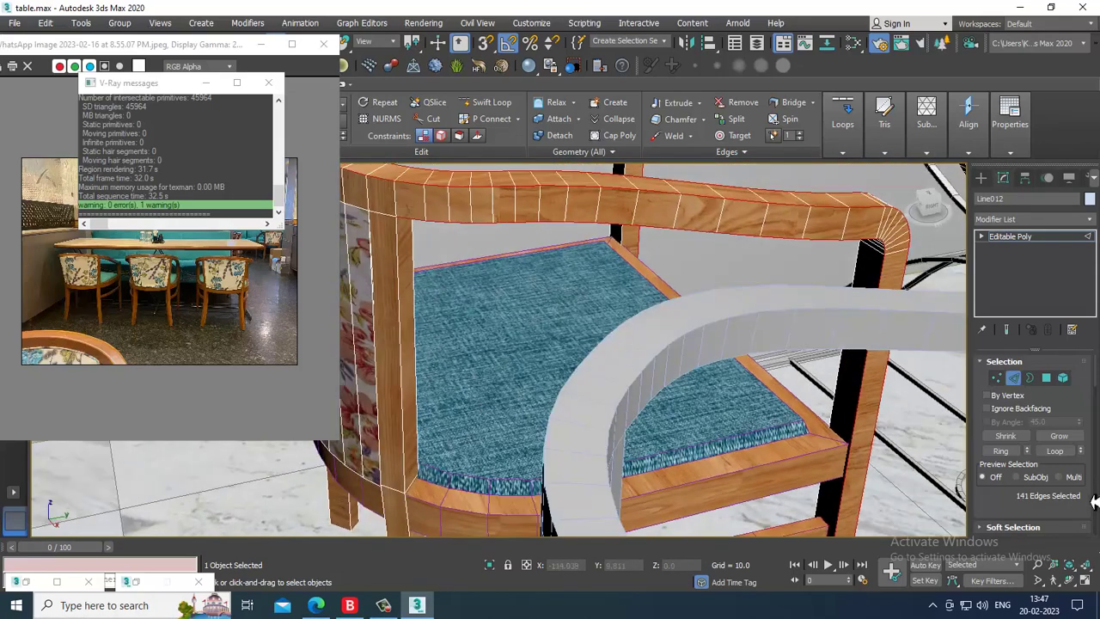
drag(1096, 502, 1026, 343)
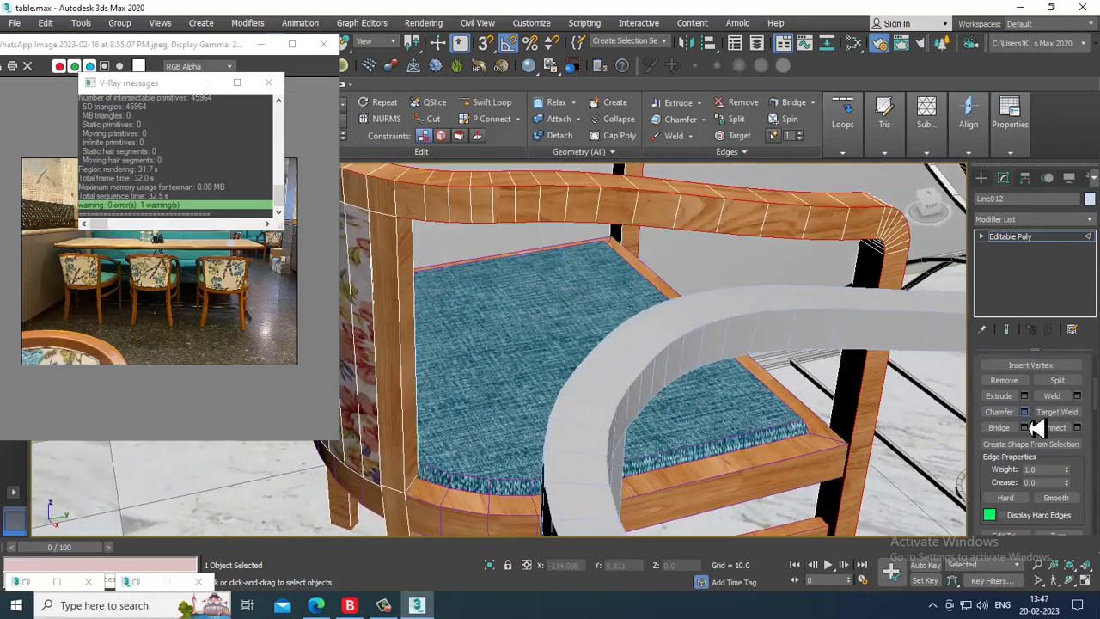
key(ctrl+shift+c)
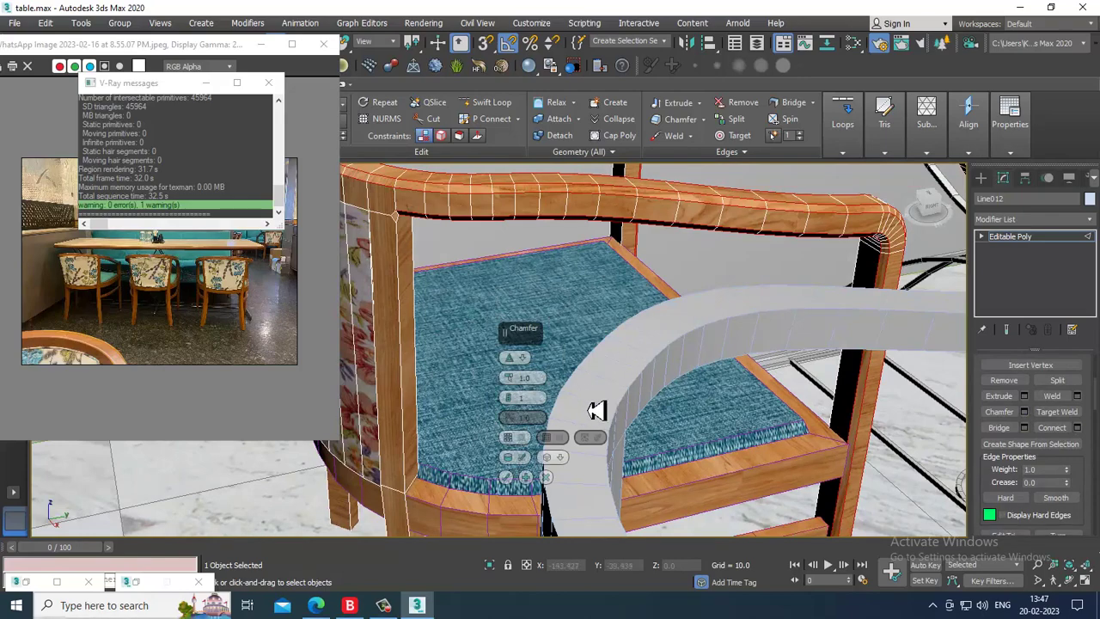
click(548, 478)
- Isolate the wooden chair frame and try a 1.0 chamfer on its selected edge loops
alt+middle_drag(582, 352, 658, 275)
scroll(593, 288, up, 3)
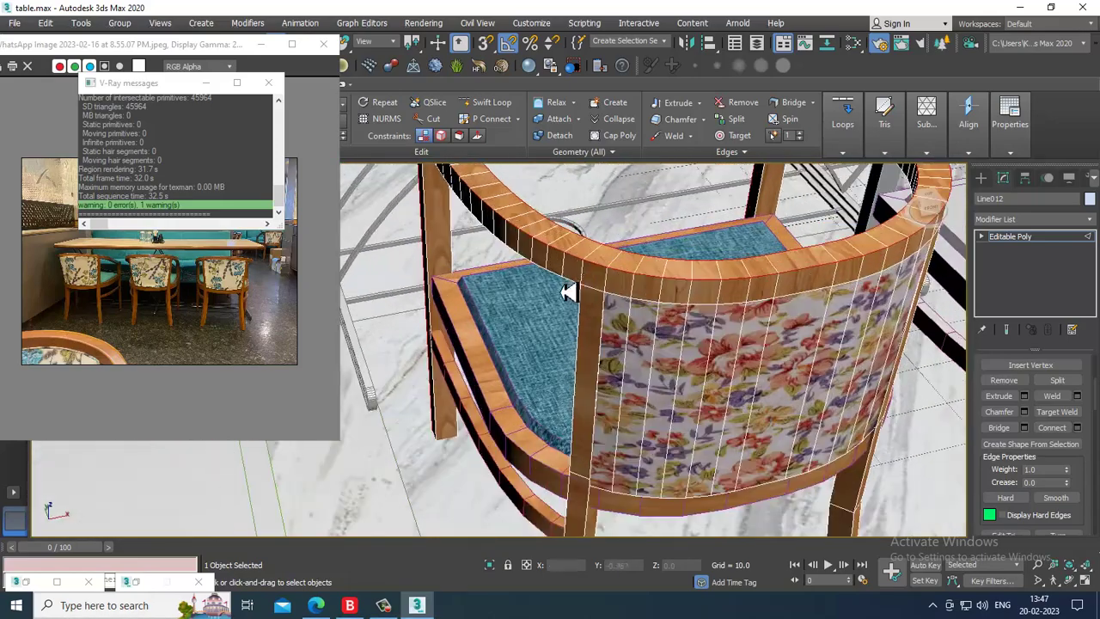
alt+middle_drag(569, 252, 438, 243)
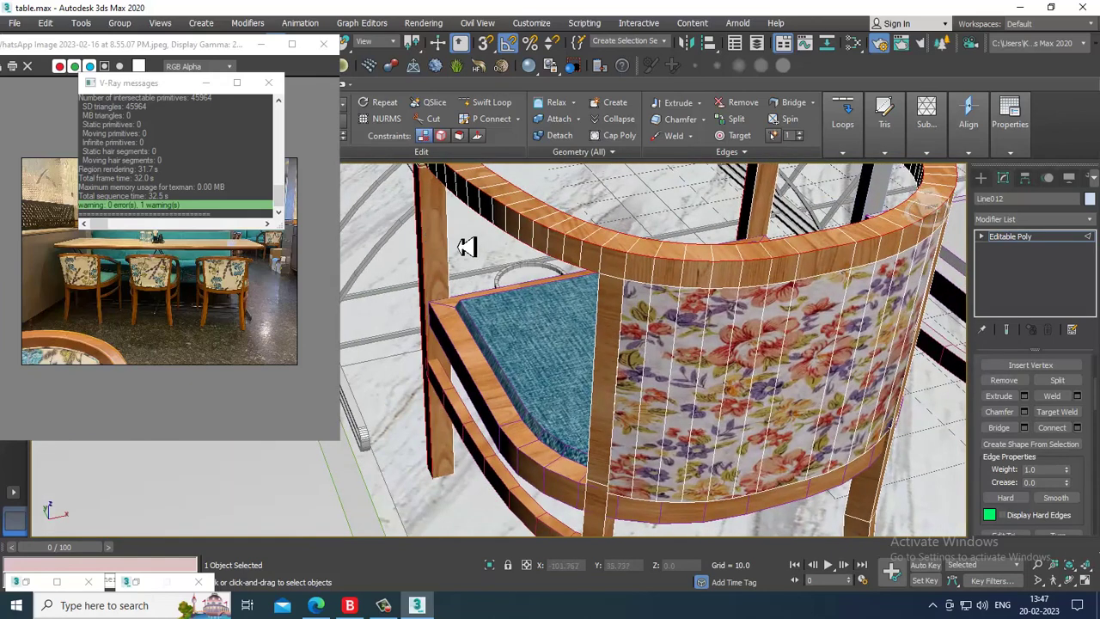
click(1024, 412)
alt+middle_drag(822, 315, 1054, 11)
alt+middle_drag(806, 11, 776, 398)
click(1025, 414)
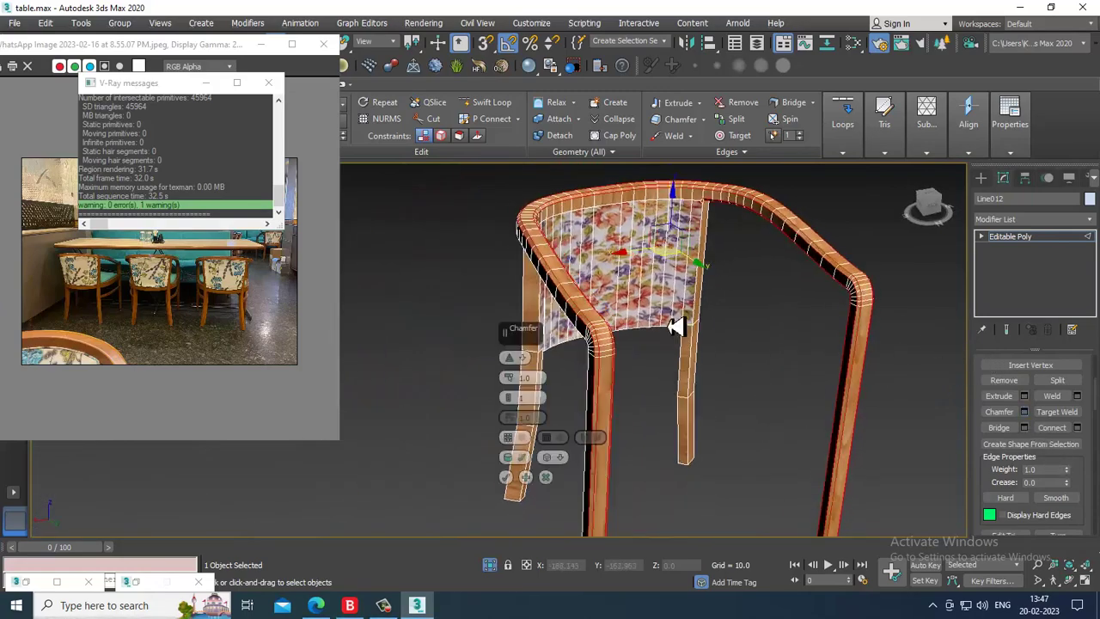
alt+middle_drag(672, 323, 664, 293)
scroll(596, 319, up, 3)
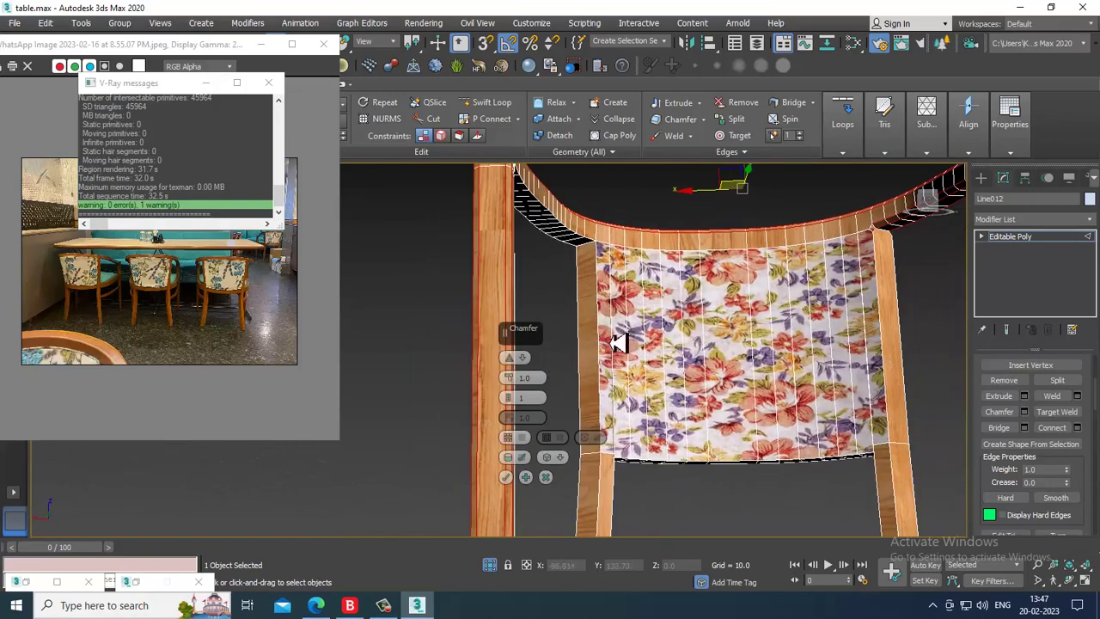
click(546, 478)
- Select the long edge loops along the chair frame's armrest and legs, and chamfer them by 1.0 with adjusted connect edge segments
alt+middle_drag(555, 489, 690, 299)
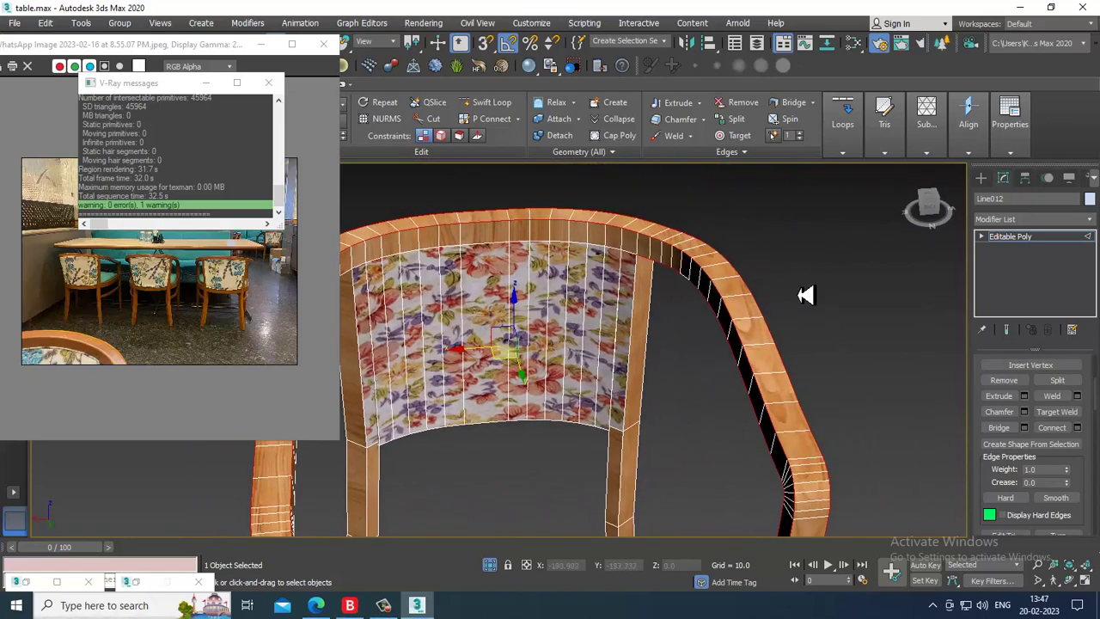
alt+middle_drag(805, 295, 764, 385)
double_click(744, 433)
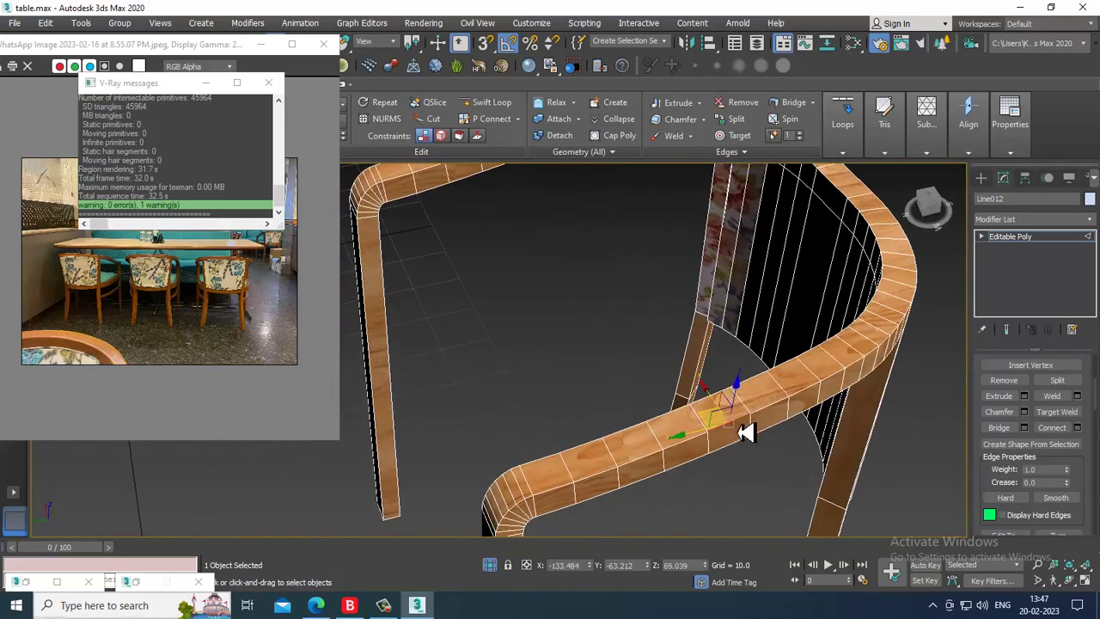
alt+middle_drag(742, 432, 659, 315)
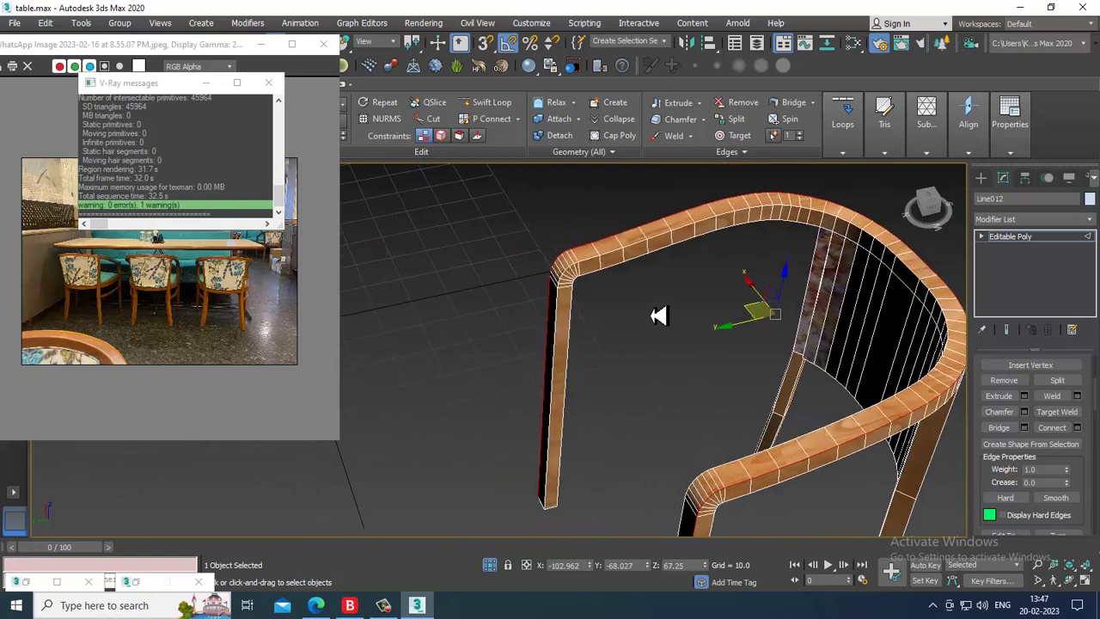
ctrl+double_click(597, 270)
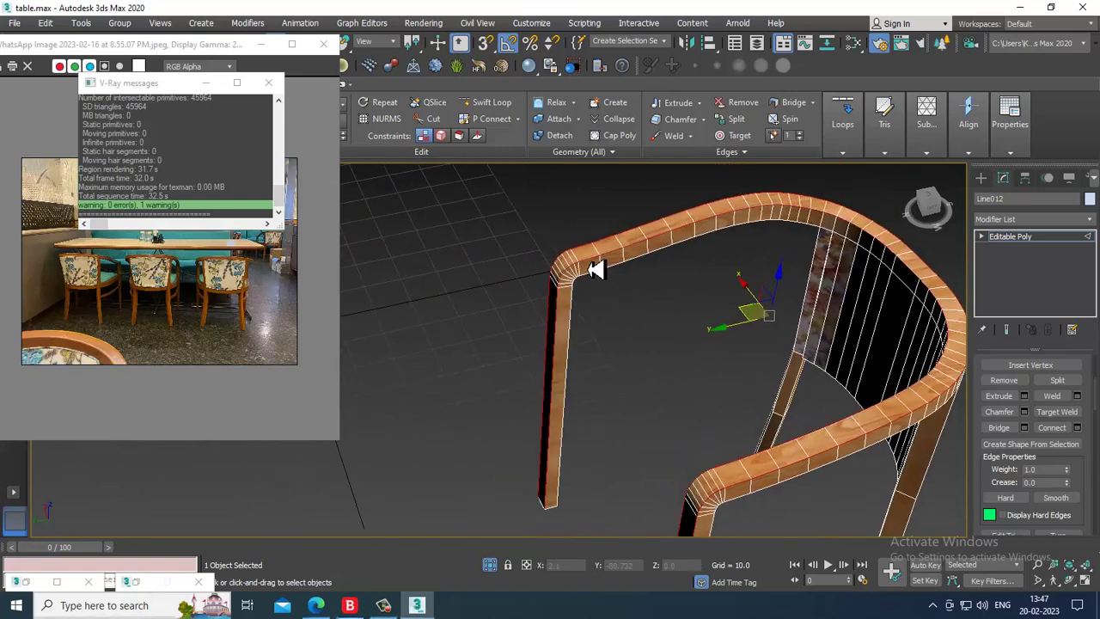
click(1025, 412)
scroll(633, 372, up, 3)
scroll(638, 412, up, 1)
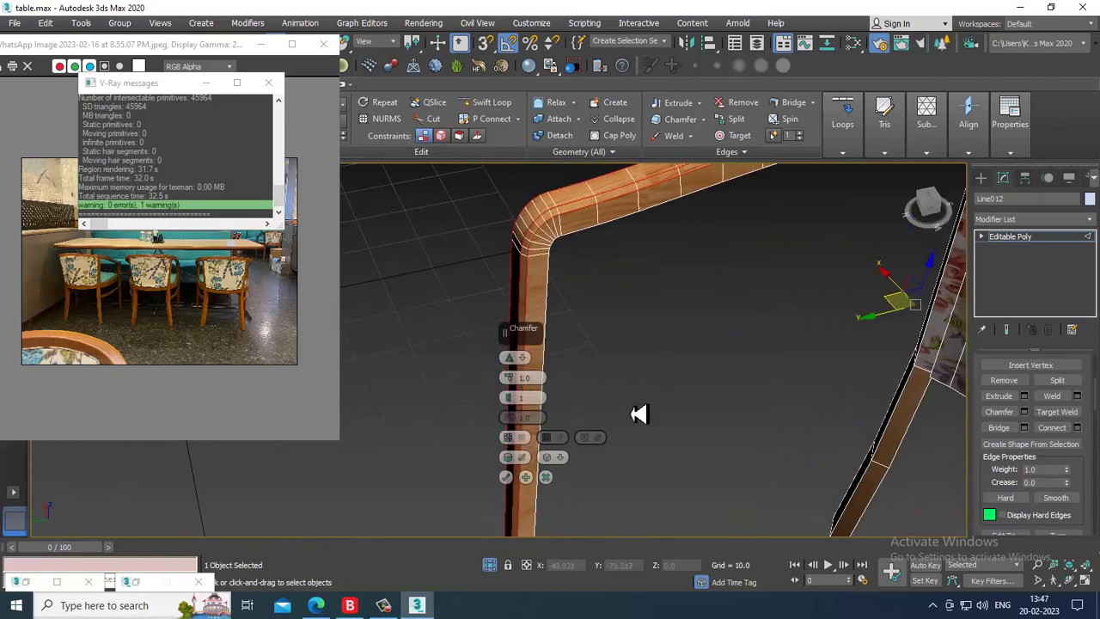
click(510, 399)
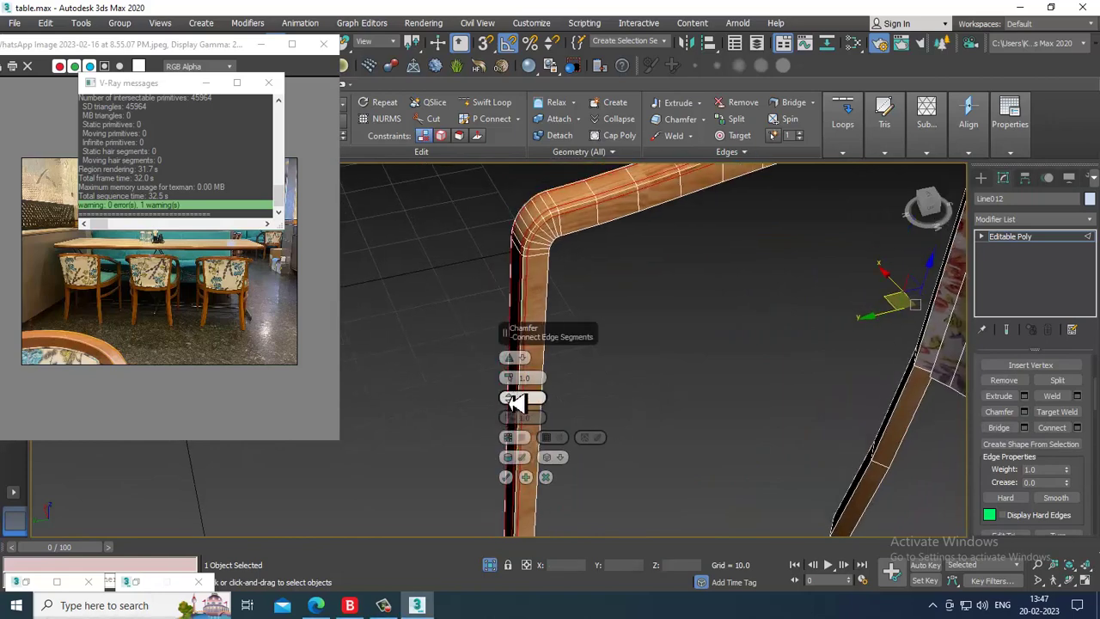
click(507, 478)
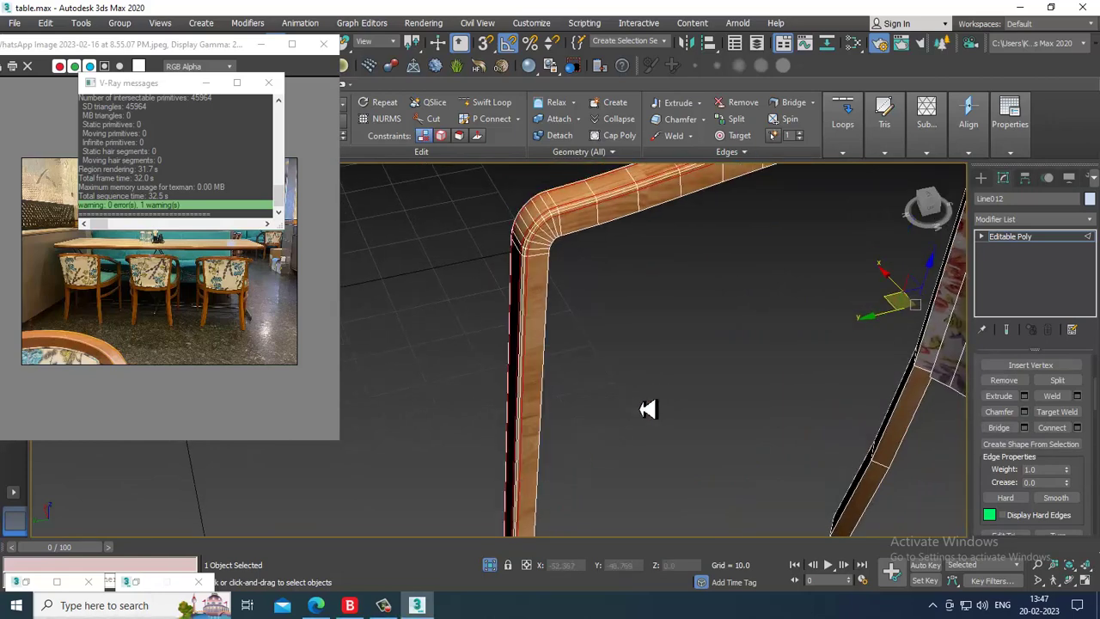
- End the isolation of the chamfered chair frame and leave edge editing
scroll(649, 410, down, 4)
alt+middle_drag(764, 401, 793, 456)
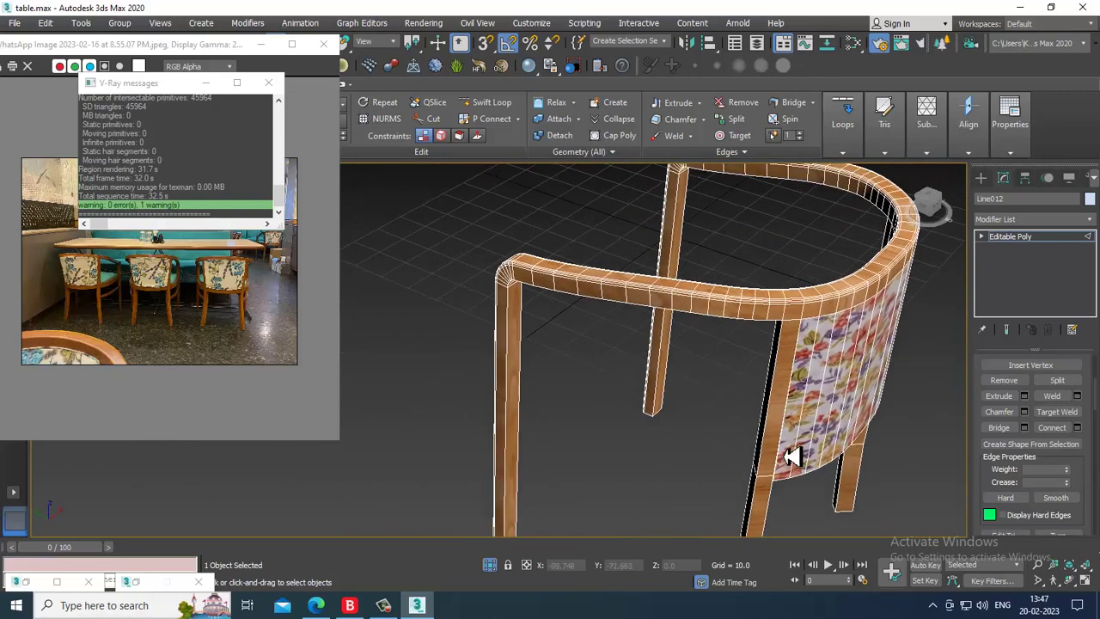
alt+middle_drag(607, 375, 514, 457)
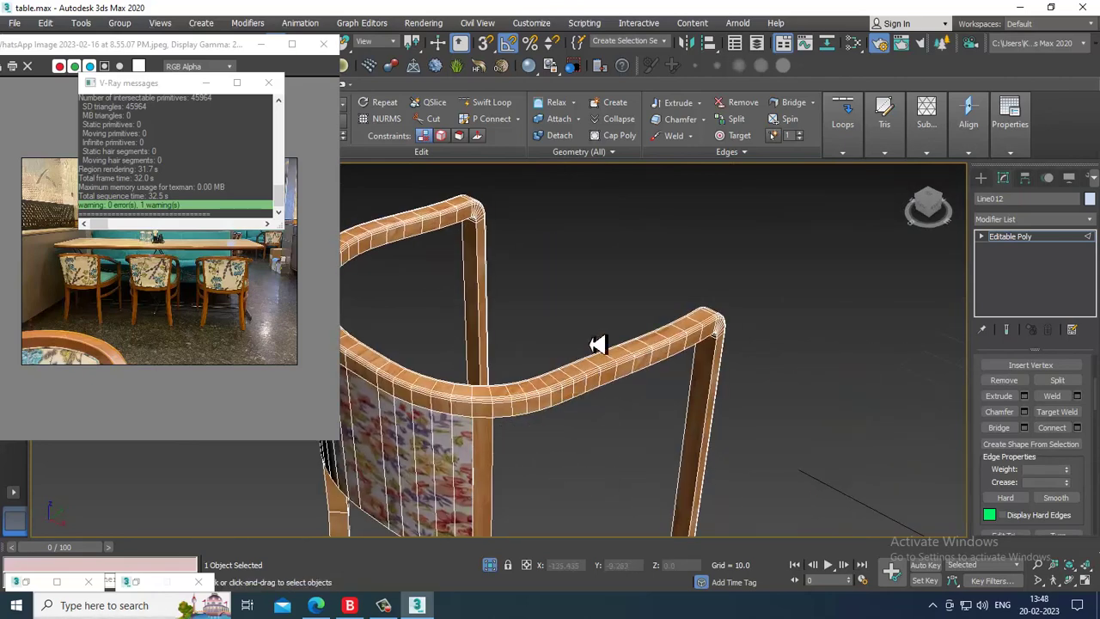
right_click(616, 242)
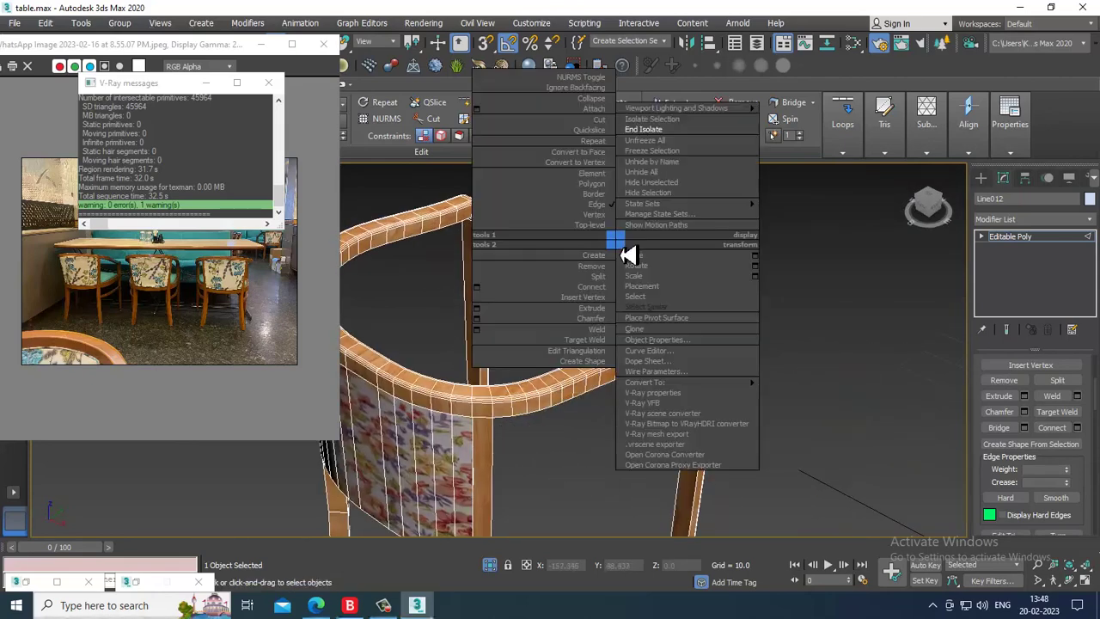
click(668, 139)
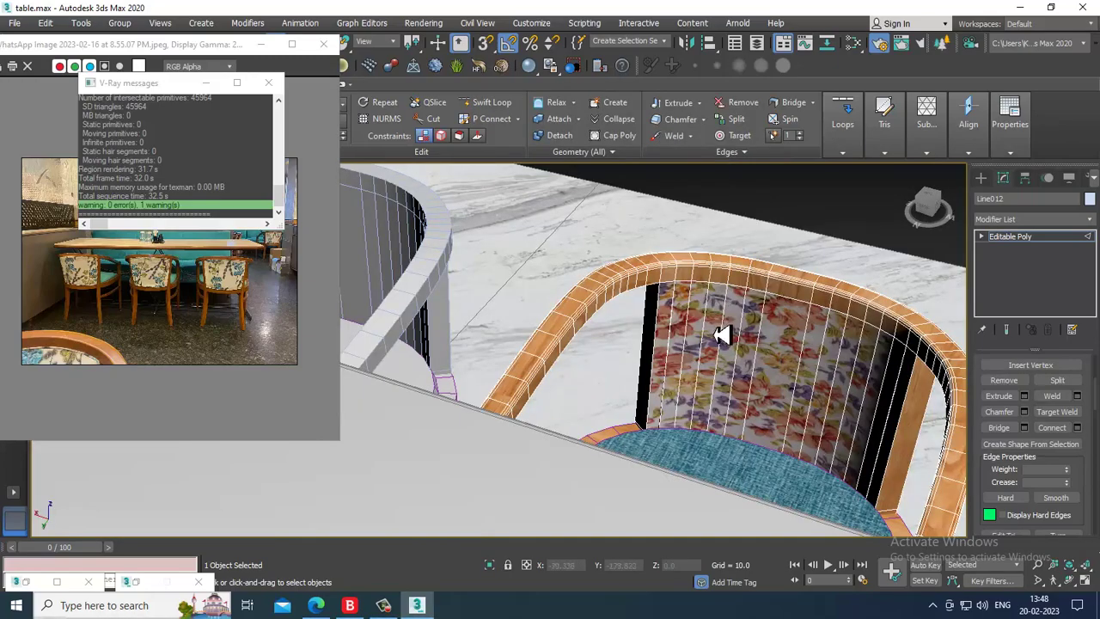
alt+middle_drag(722, 335, 867, 315)
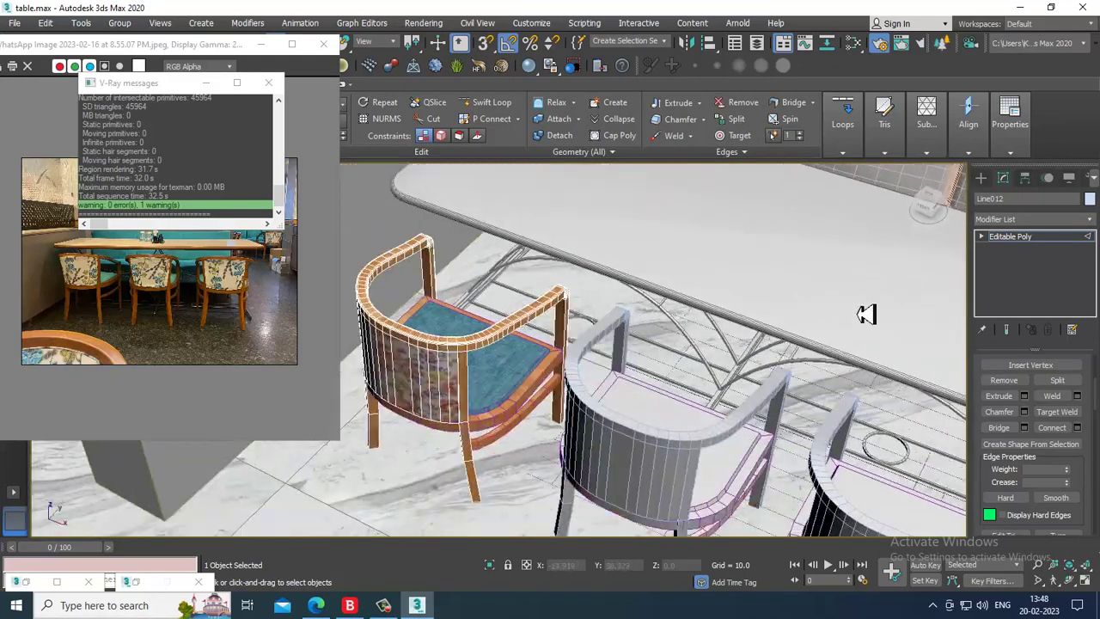
click(1021, 240)
middle_drag(534, 355, 560, 329)
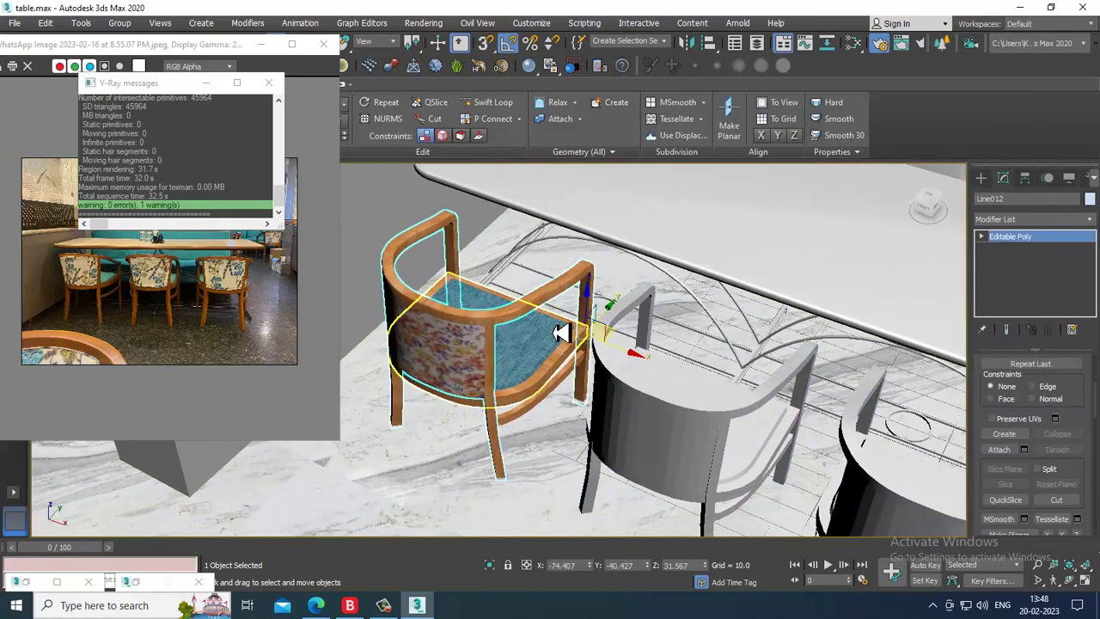
- Switch to a maximized Top view showing the table and its three chairs
click(643, 401)
scroll(652, 402, down, 5)
alt+middle_drag(658, 404, 687, 434)
key(alt+w)
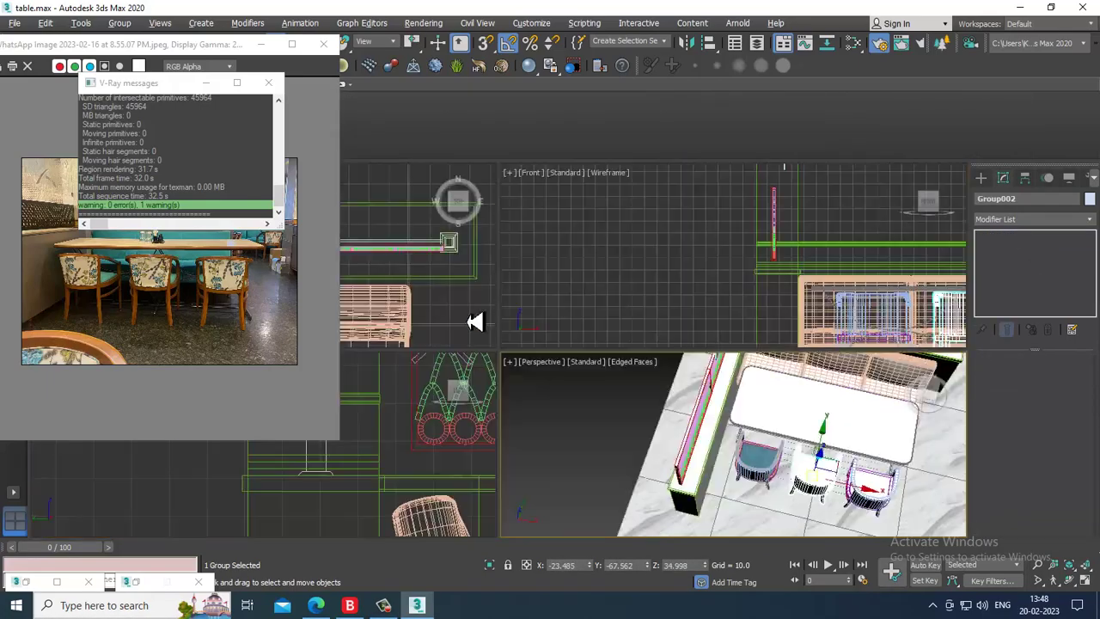
middle_drag(460, 292, 412, 253)
key(alt+w)
middle_drag(624, 318, 784, 143)
scroll(733, 230, down, 6)
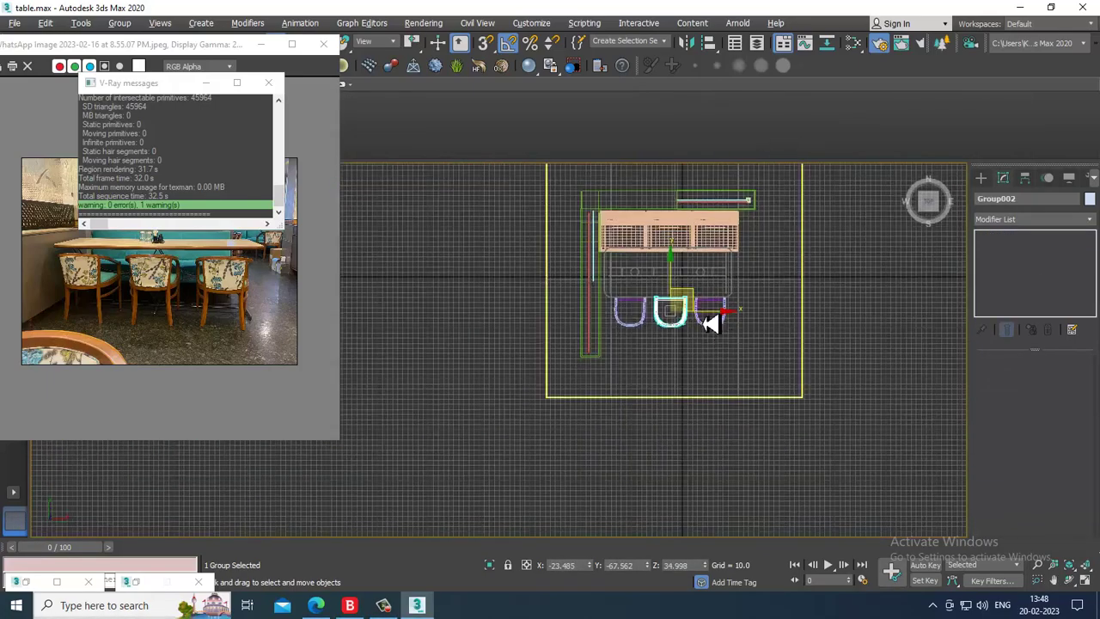
- Select the two untextured chair groups beside the textured chair and delete them
scroll(713, 324, up, 2)
middle_drag(720, 400, 666, 372)
drag(685, 282, 700, 245)
alt+drag(809, 232, 534, 172)
scroll(701, 323, up, 2)
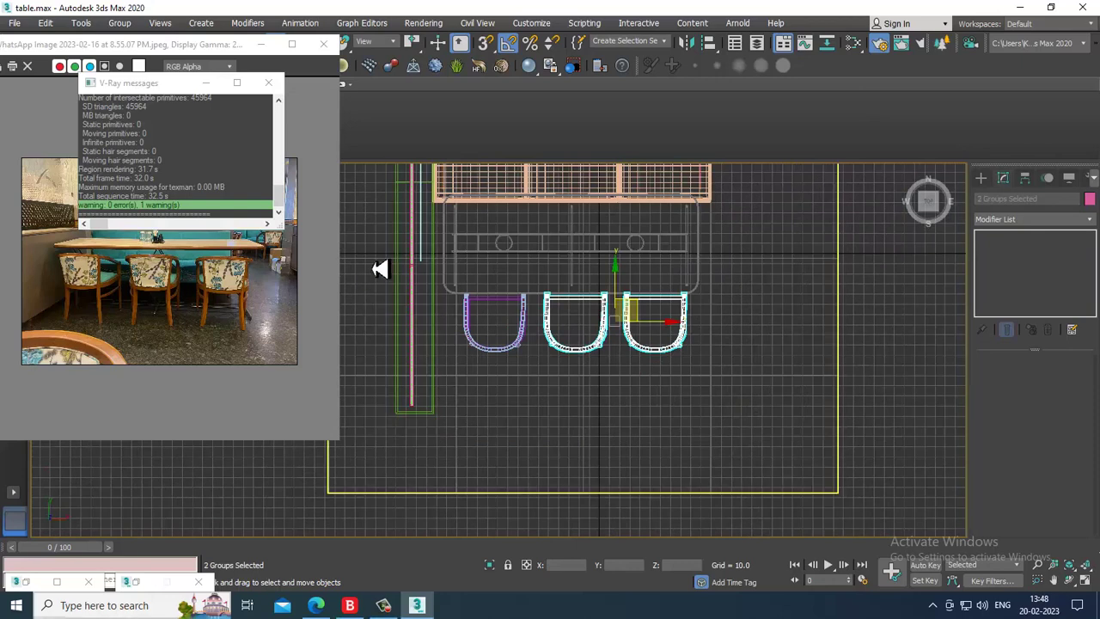
drag(667, 330, 727, 330)
key(ctrl+z)
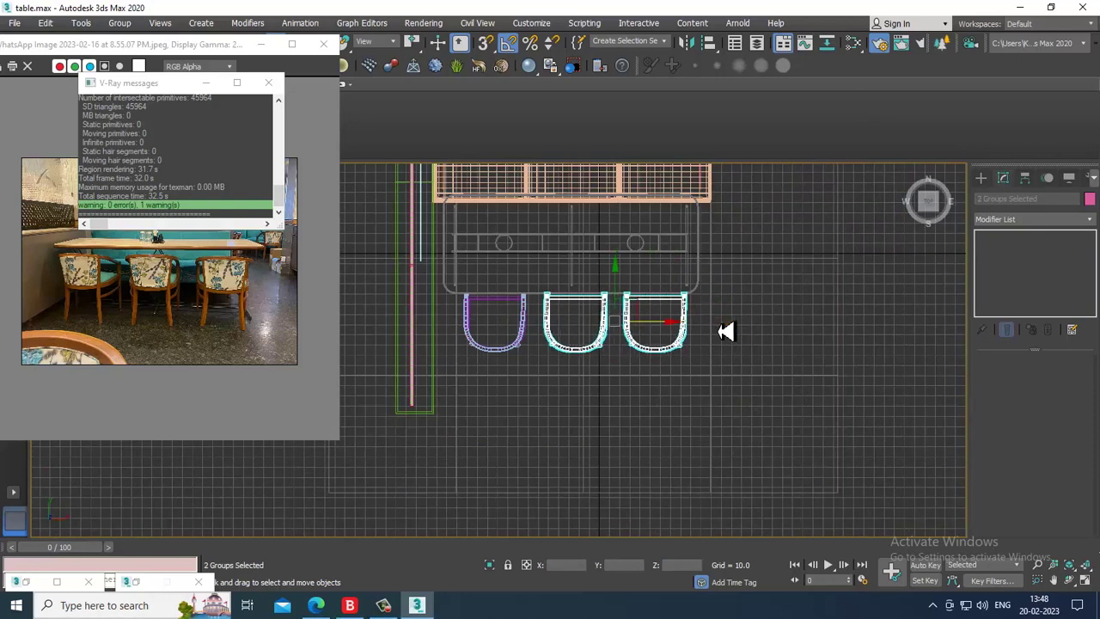
key(Delete)
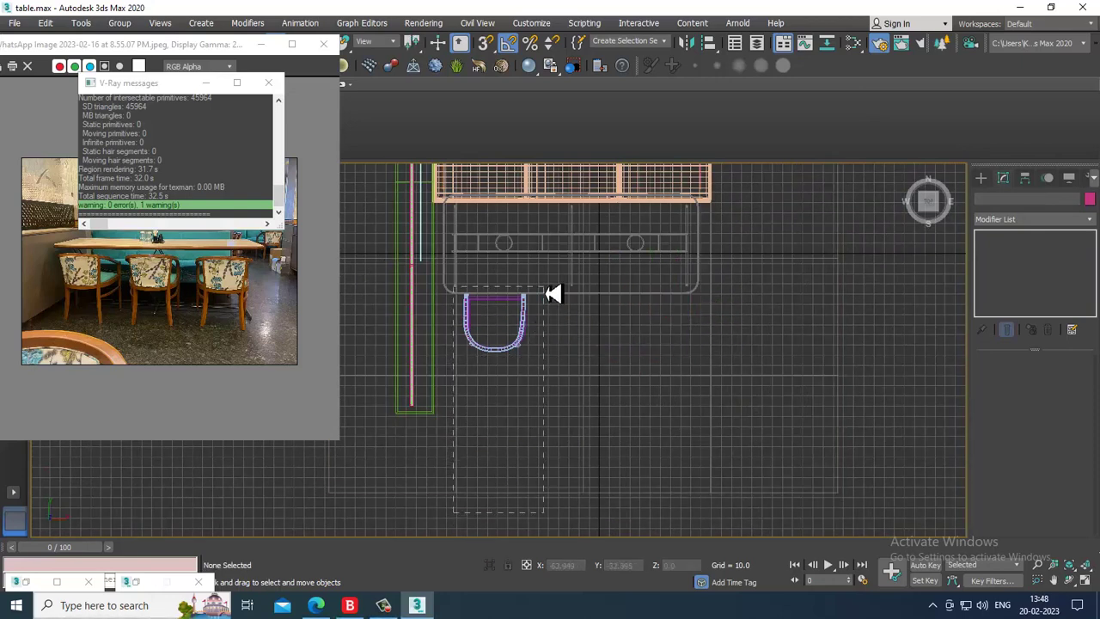
- Select only the textured chair's four parts and make two evenly spaced copies along X in front of the table
drag(553, 294, 650, 523)
alt+drag(655, 372, 660, 245)
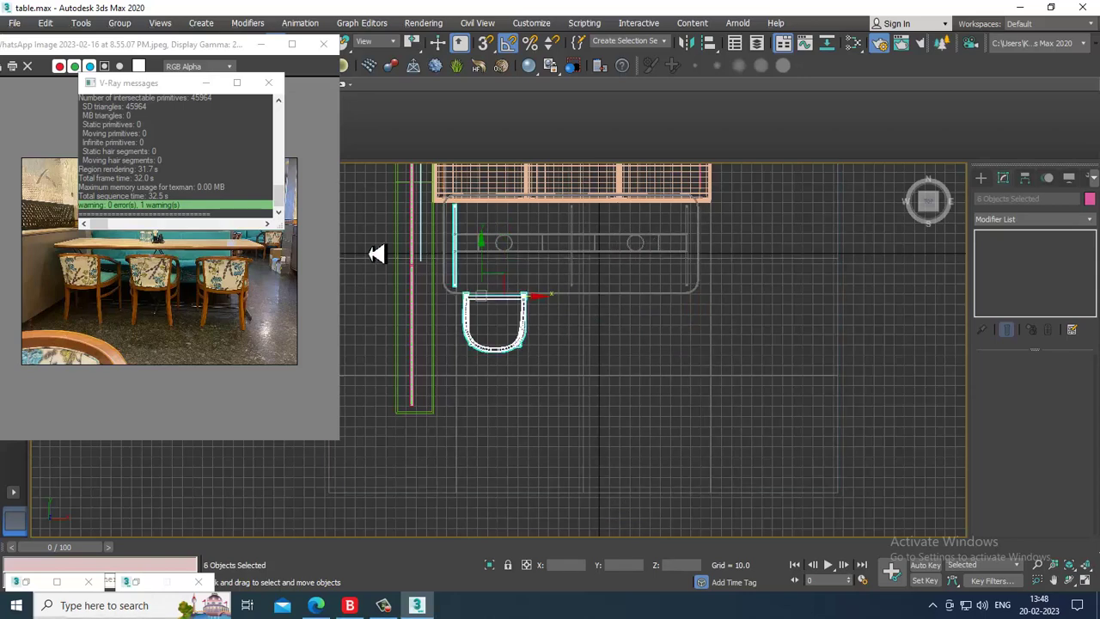
middle_drag(522, 302, 656, 377)
alt+drag(676, 348, 694, 363)
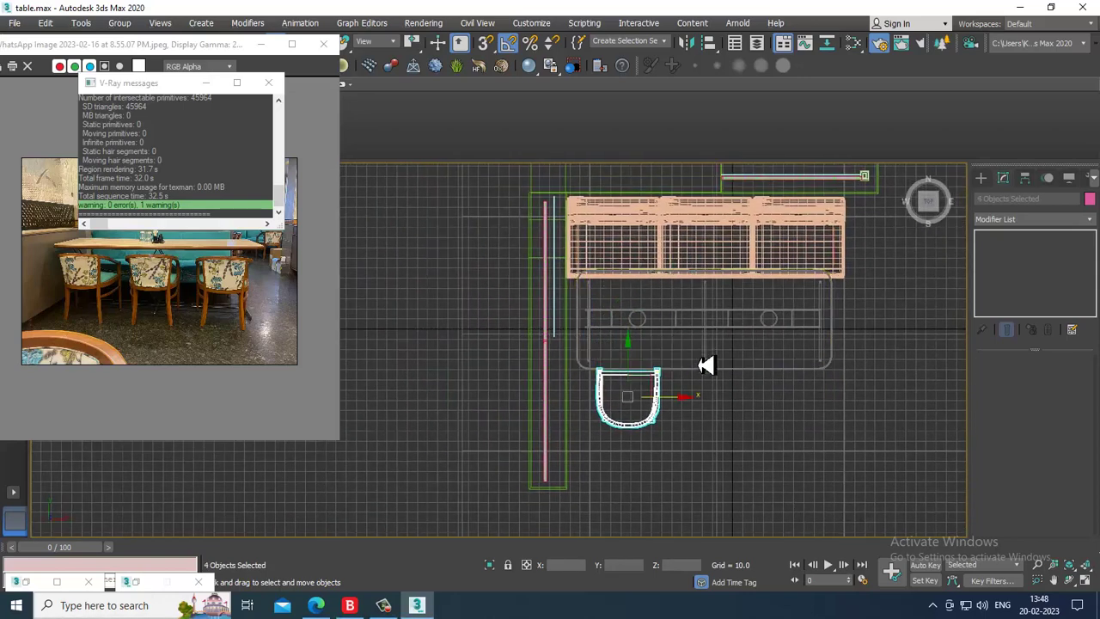
scroll(687, 393, up, 2)
scroll(607, 375, up, 2)
middle_drag(667, 421, 590, 392)
scroll(567, 387, down, 4)
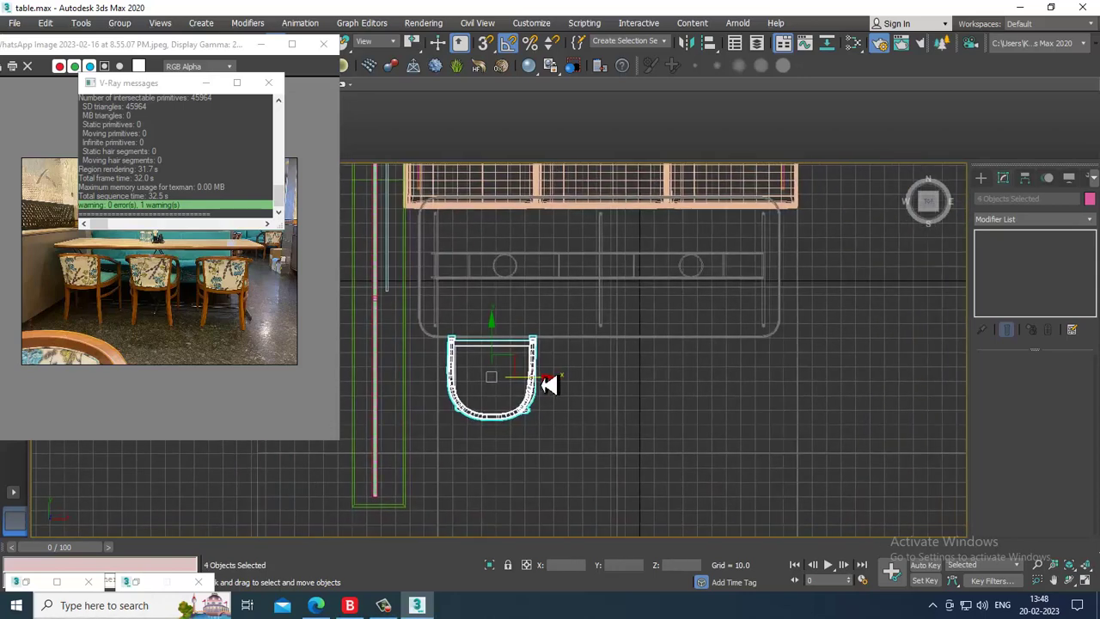
mouse_move(550, 380)
shift+mouse_down()
mouse_move(691, 386)
mouse_move(653, 381)
shift+mouse_up()
click(552, 361)
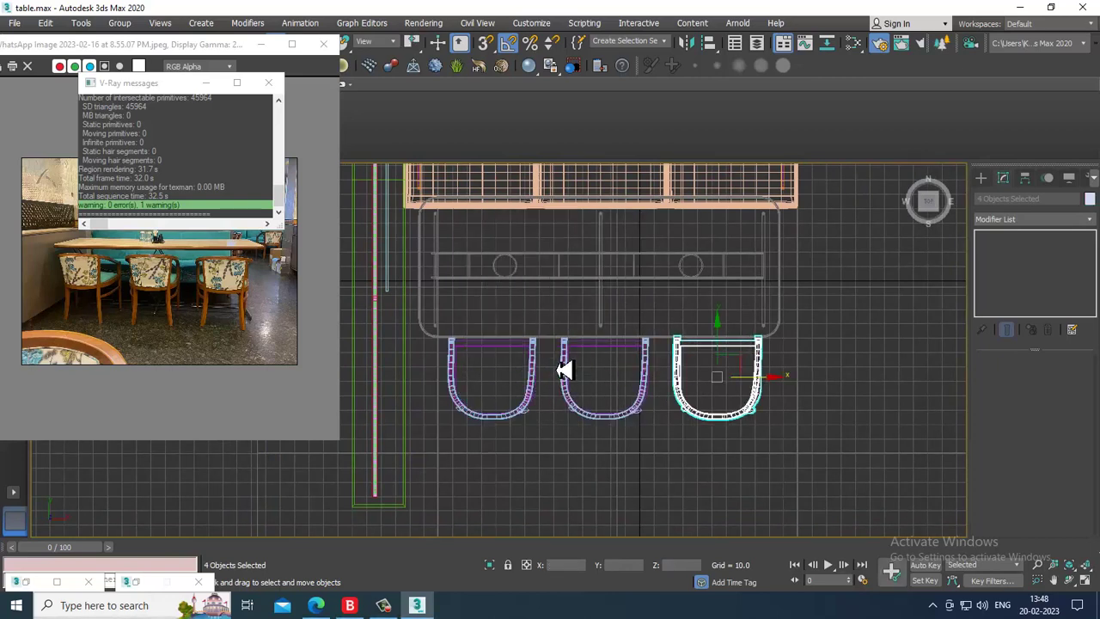
- Switch from the Top view to a maximized perspective view of the three chairs, seen from behind
scroll(559, 439, down, 2)
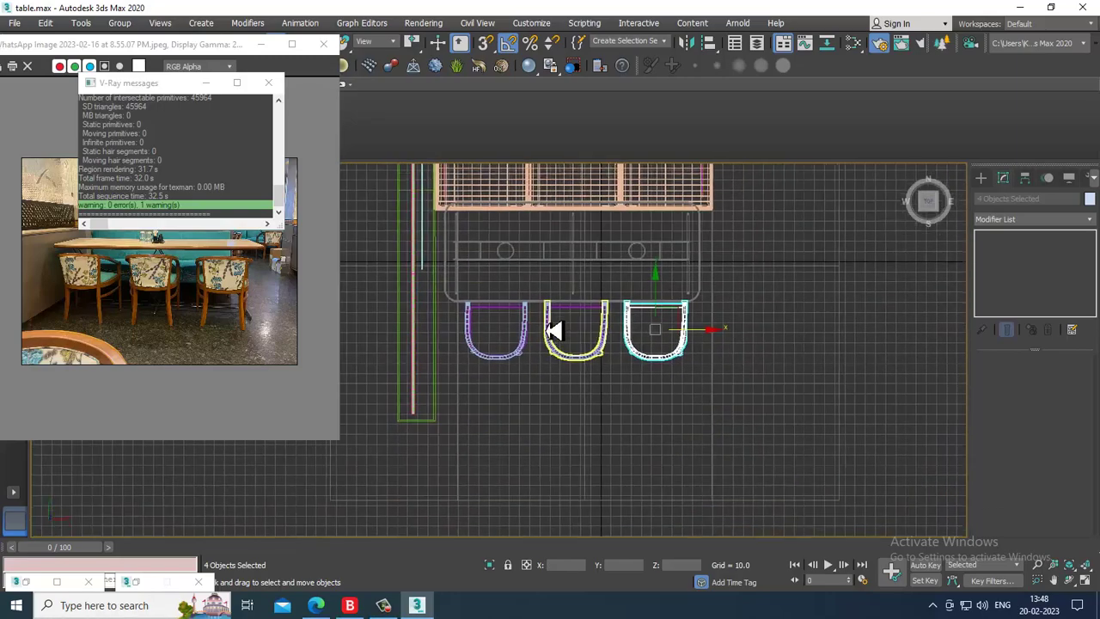
scroll(521, 382, down, 2)
key(alt+w)
key(alt+w)
alt+middle_drag(805, 476, 756, 325)
click(419, 218)
scroll(736, 437, up, 3)
alt+middle_drag(736, 437, 863, 423)
scroll(663, 418, up, 3)
- Select the six curved lower side rails of the three chairs and convert them to Editable Poly
click(670, 416)
scroll(670, 416, up, 4)
scroll(685, 410, down, 3)
alt+middle_drag(318, 309, 727, 401)
alt+middle_drag(655, 385, 634, 404)
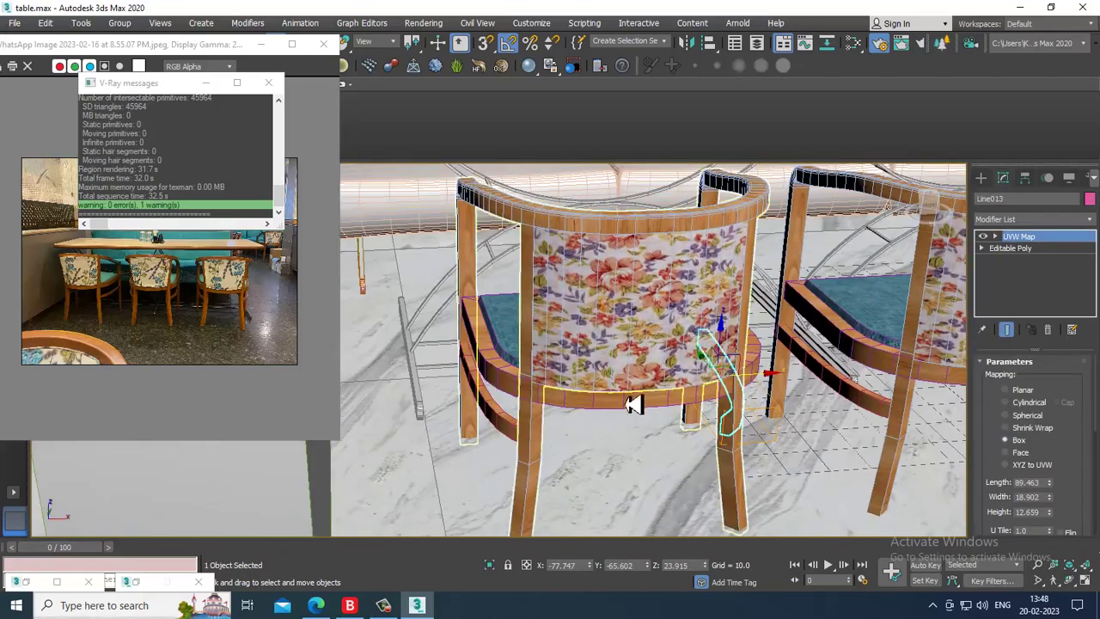
ctrl+click(518, 432)
middle_drag(860, 395, 653, 383)
ctrl+click(535, 353)
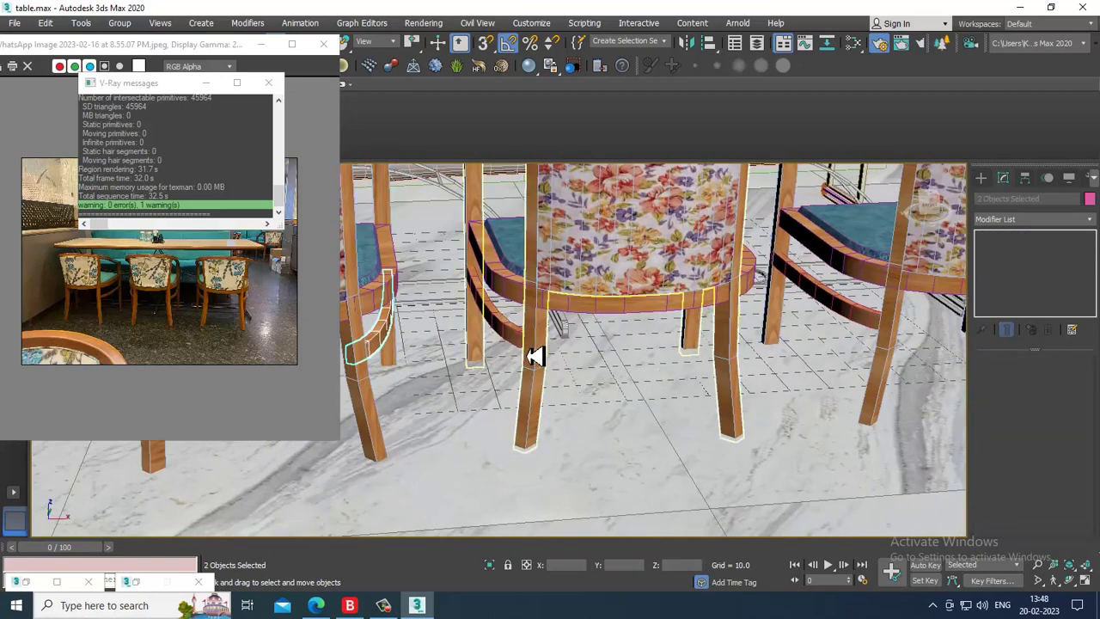
click(526, 348)
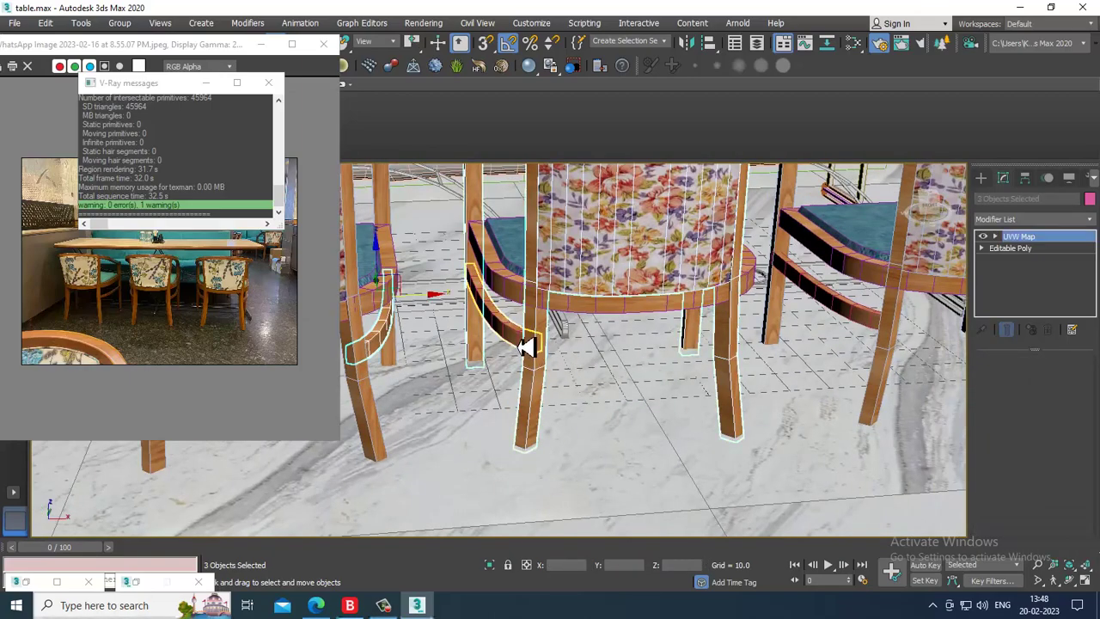
ctrl+click(380, 342)
alt+middle_drag(780, 361, 704, 355)
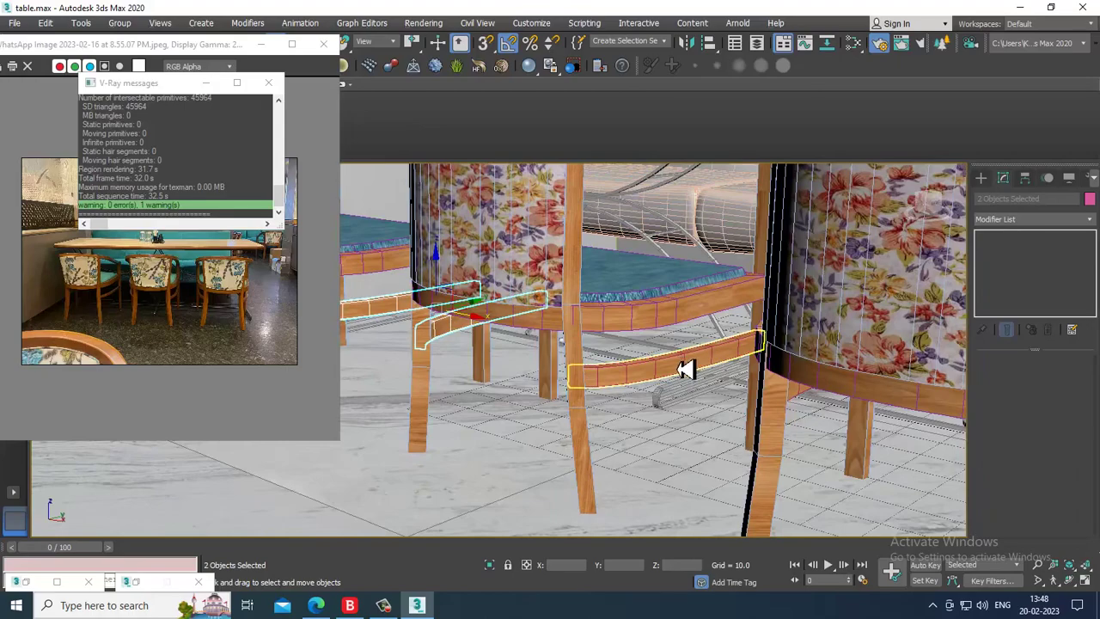
ctrl+click(686, 370)
alt+middle_drag(794, 409, 872, 398)
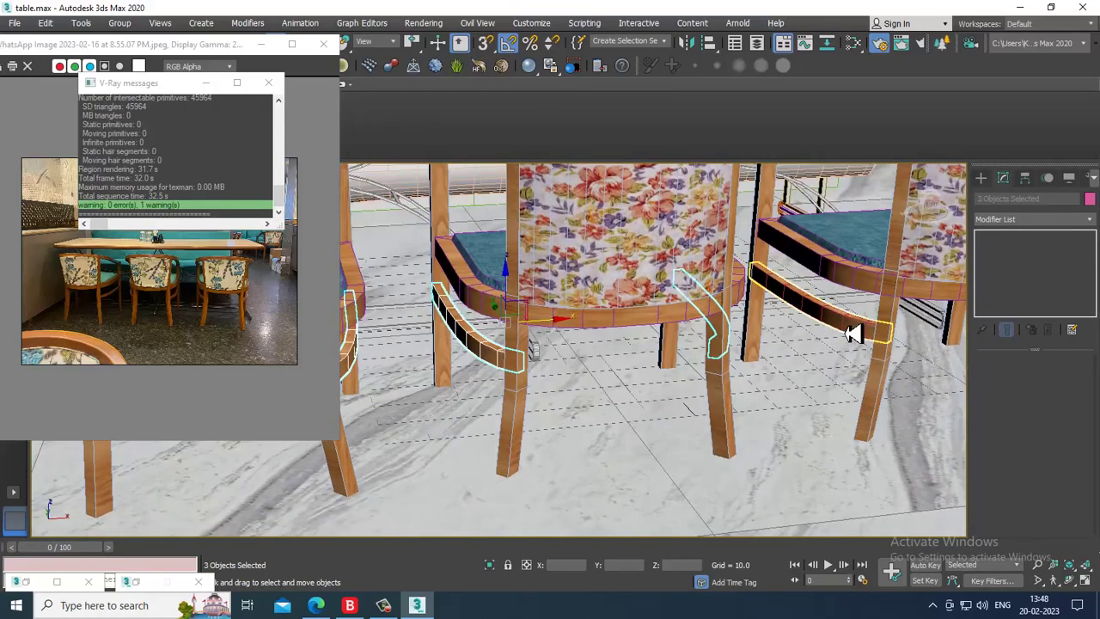
ctrl+click(850, 333)
alt+middle_drag(851, 334, 619, 356)
ctrl+click(771, 429)
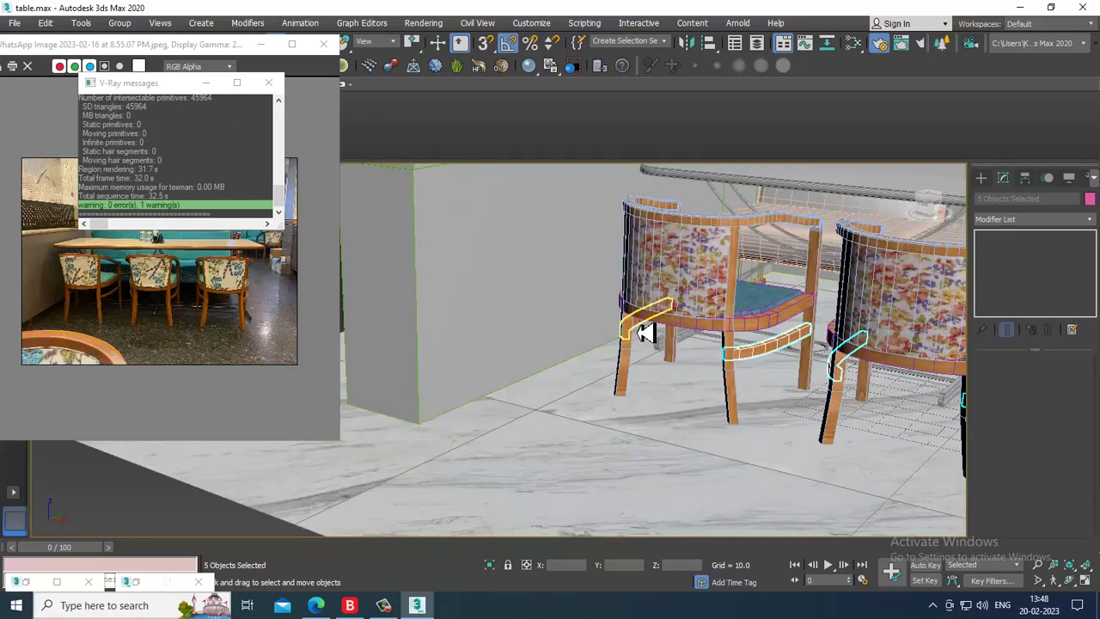
right_click(643, 331)
mouse_move(691, 464)
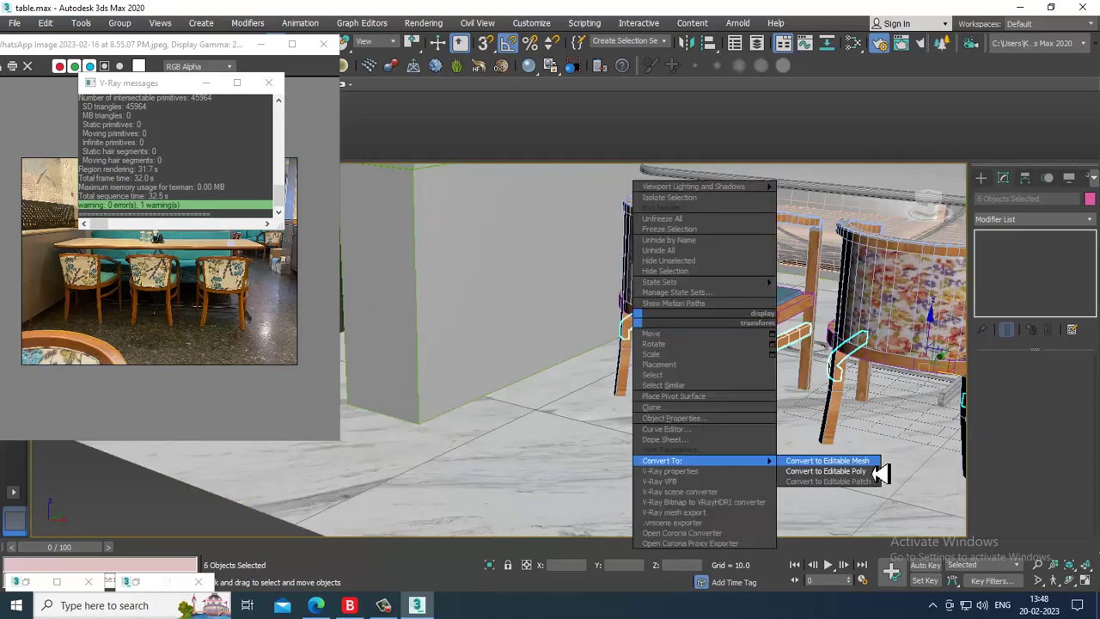
click(868, 472)
alt+middle_drag(868, 472, 658, 467)
click(658, 466)
- Chamfer the four long edge loops of the first chair's wall-side lower rail with 2 connect edge segments and leave edge editing
scroll(621, 381, up, 10)
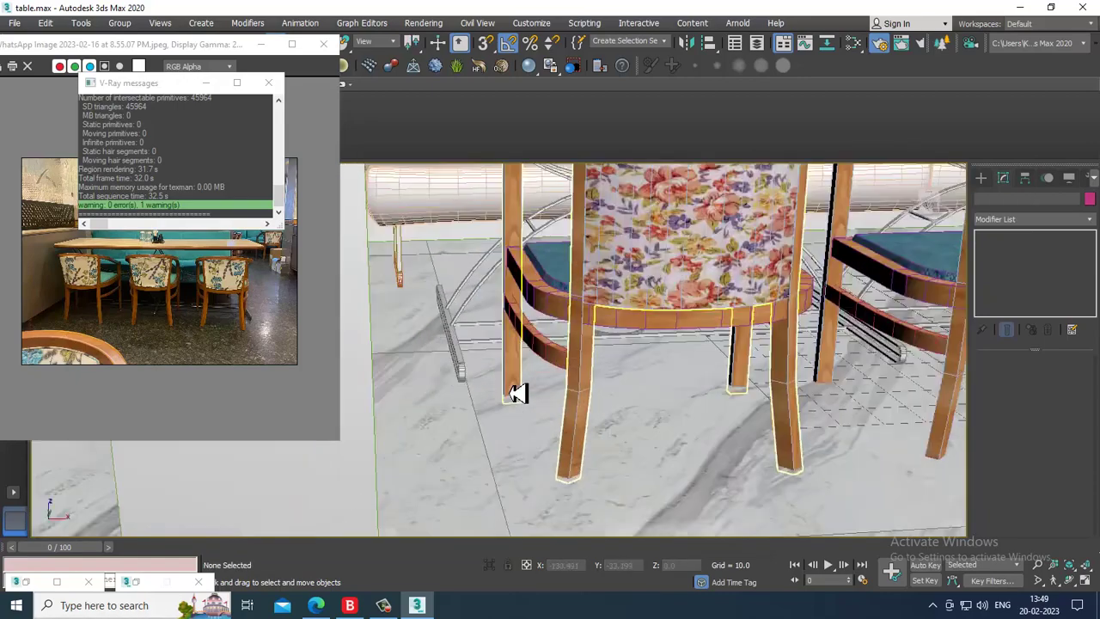
click(597, 352)
scroll(599, 361, up, 2)
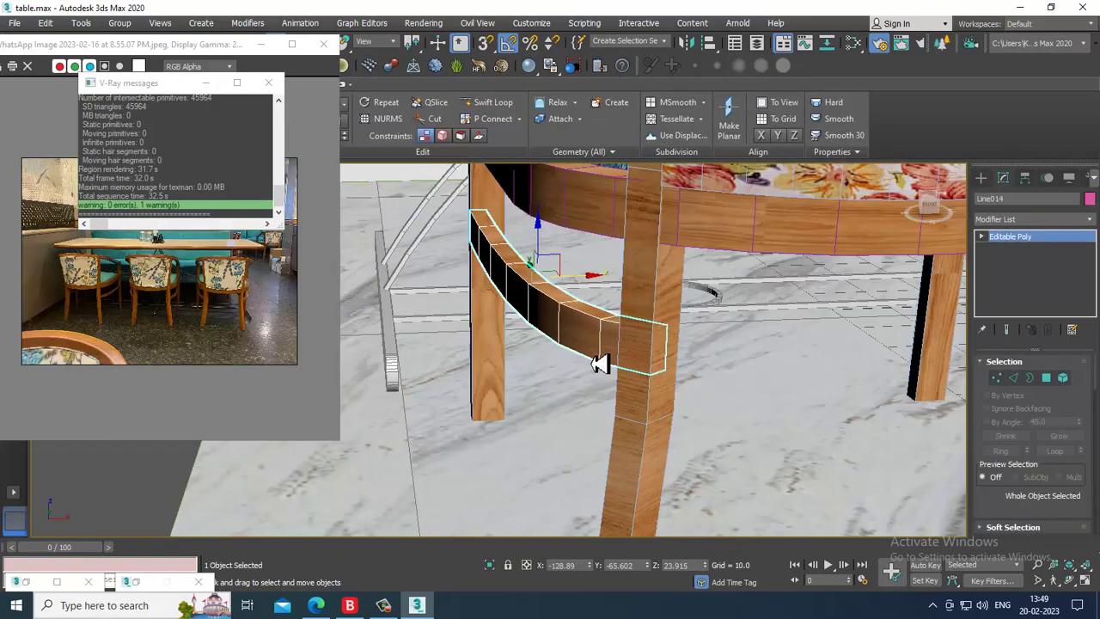
key(2)
double_click(599, 319)
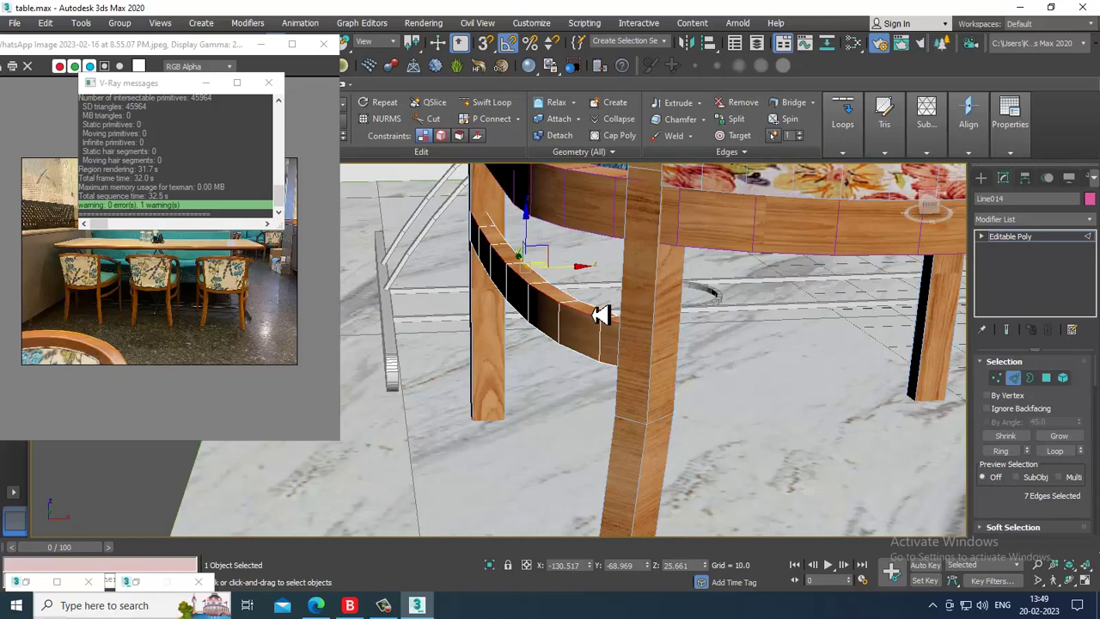
ctrl+double_click(593, 354)
alt+middle_drag(701, 383, 501, 350)
ctrl+double_click(468, 316)
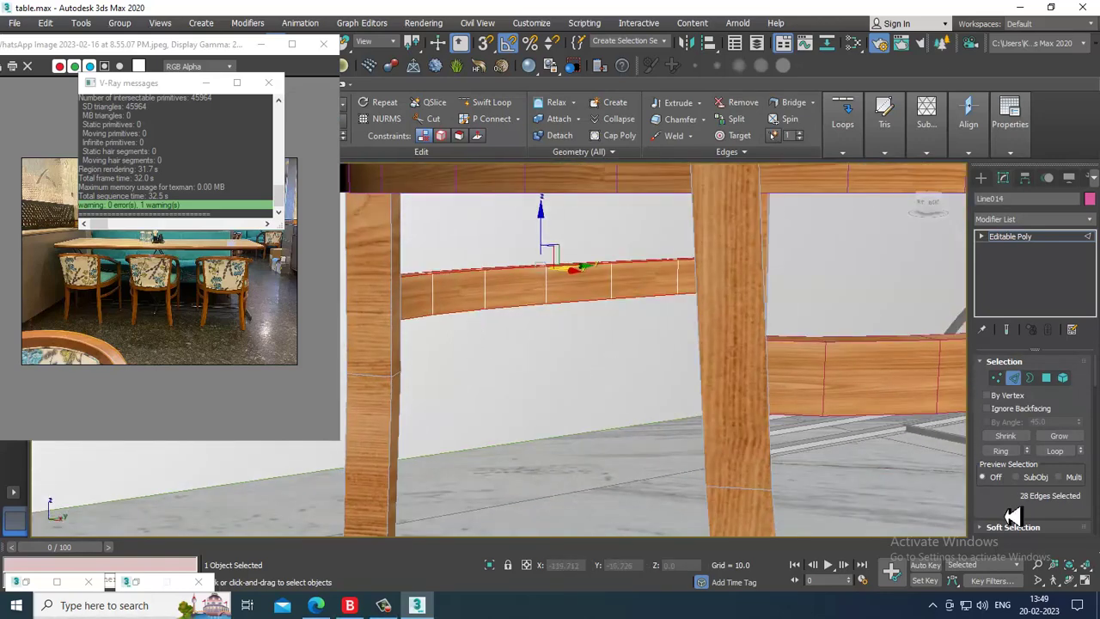
scroll(1014, 516, down, 3)
click(1023, 506)
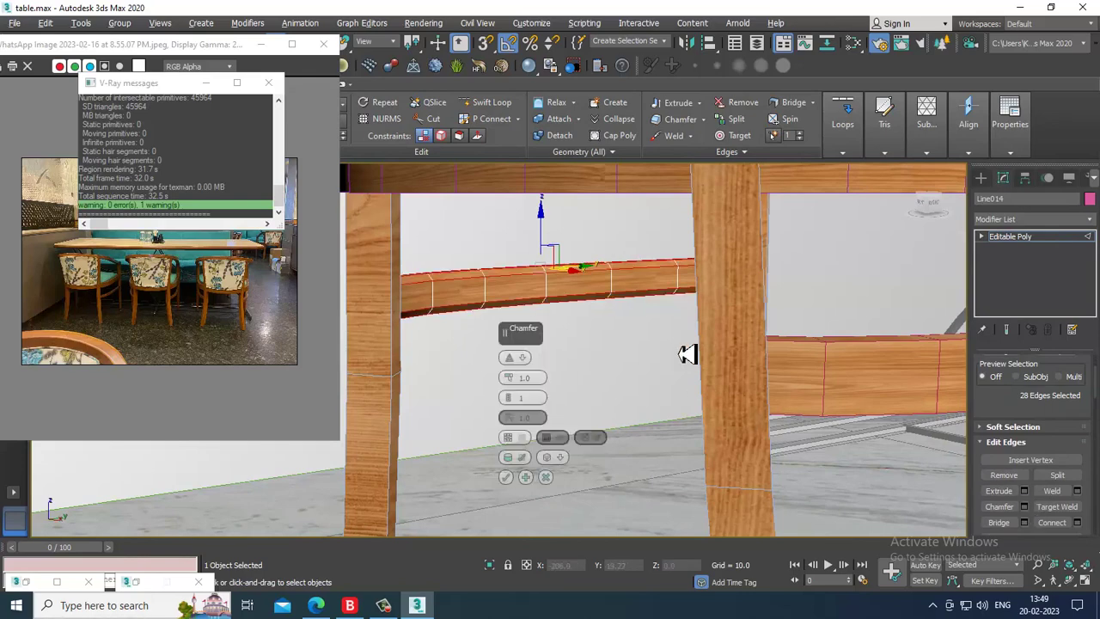
alt+middle_drag(687, 351, 653, 352)
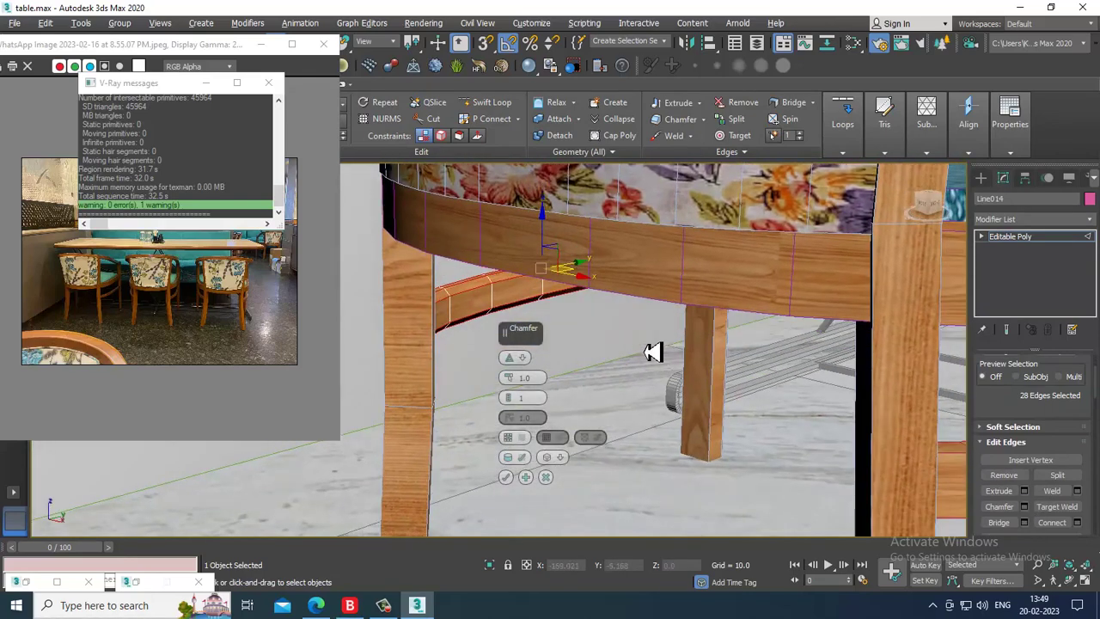
drag(510, 382, 511, 384)
click(511, 403)
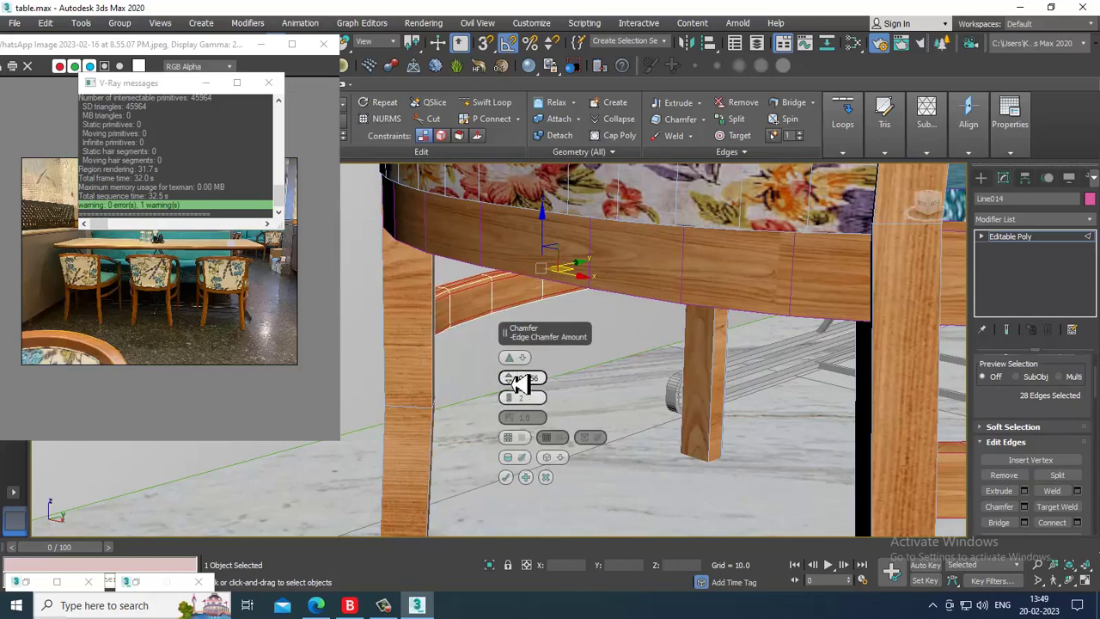
click(507, 477)
scroll(596, 412, down, 3)
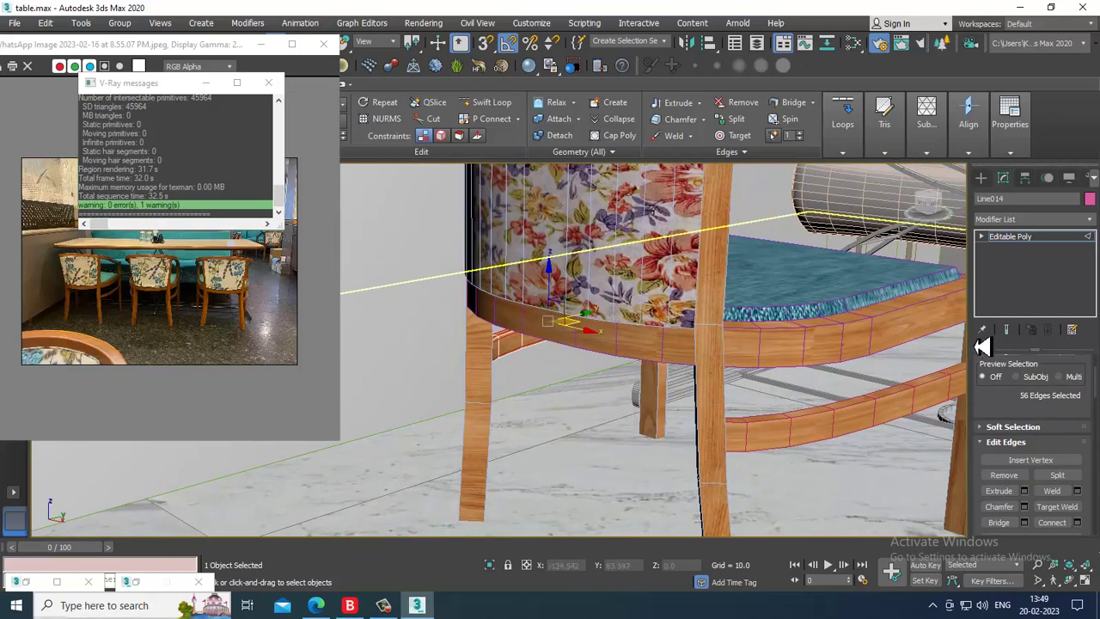
click(1011, 236)
- Select the four long edge loops of the first chair's other lower side rail for editing
alt+middle_drag(902, 344, 667, 400)
click(626, 371)
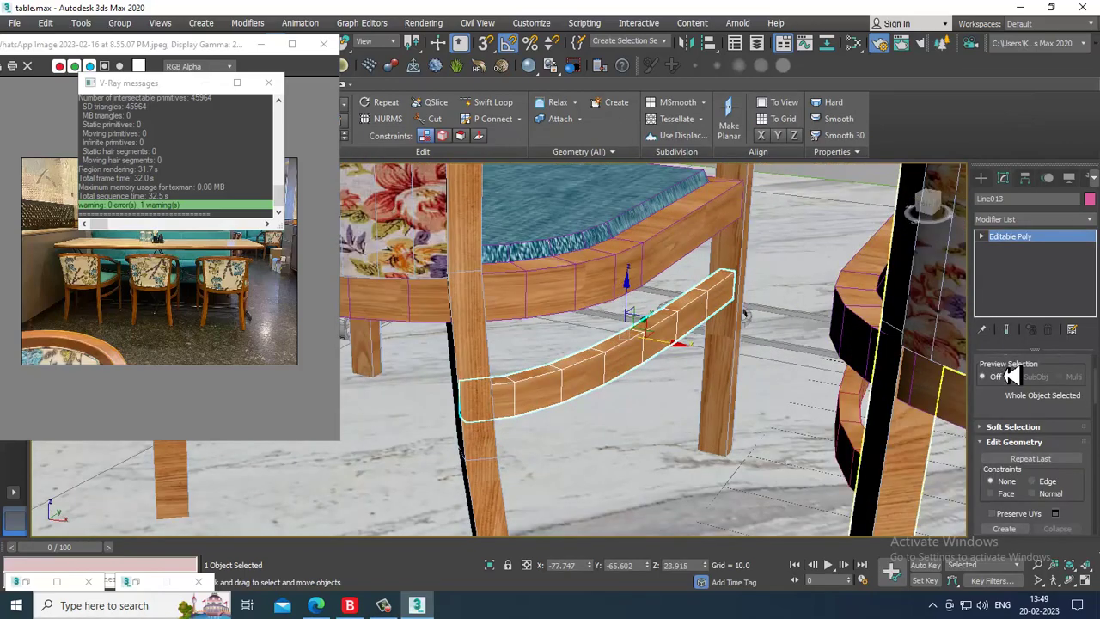
key(2)
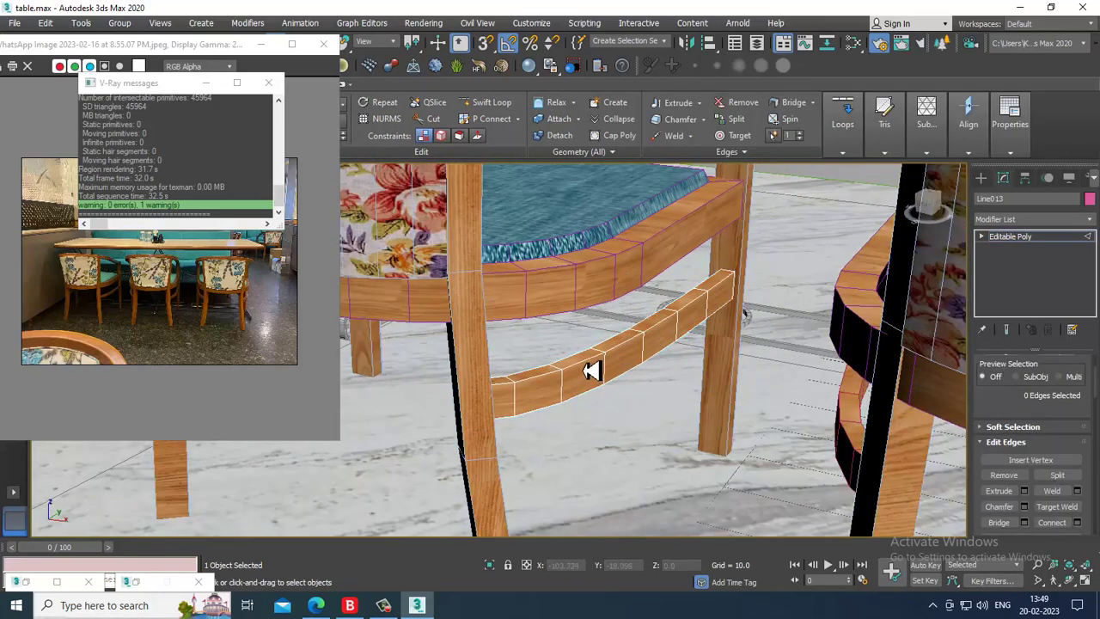
double_click(592, 369)
ctrl+double_click(584, 367)
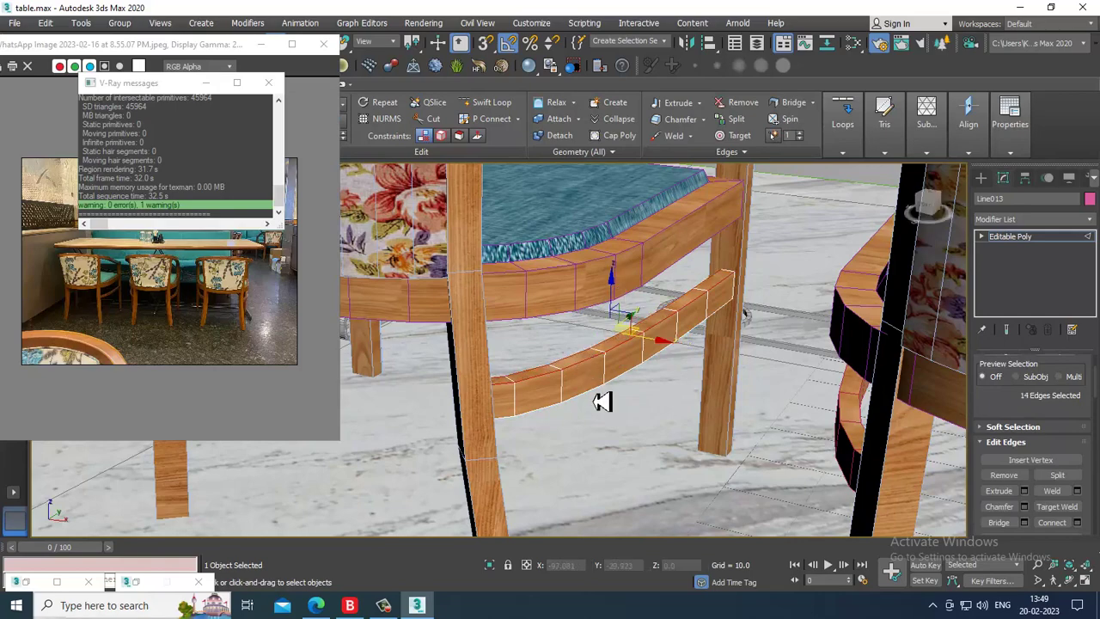
alt+middle_drag(572, 382, 619, 393)
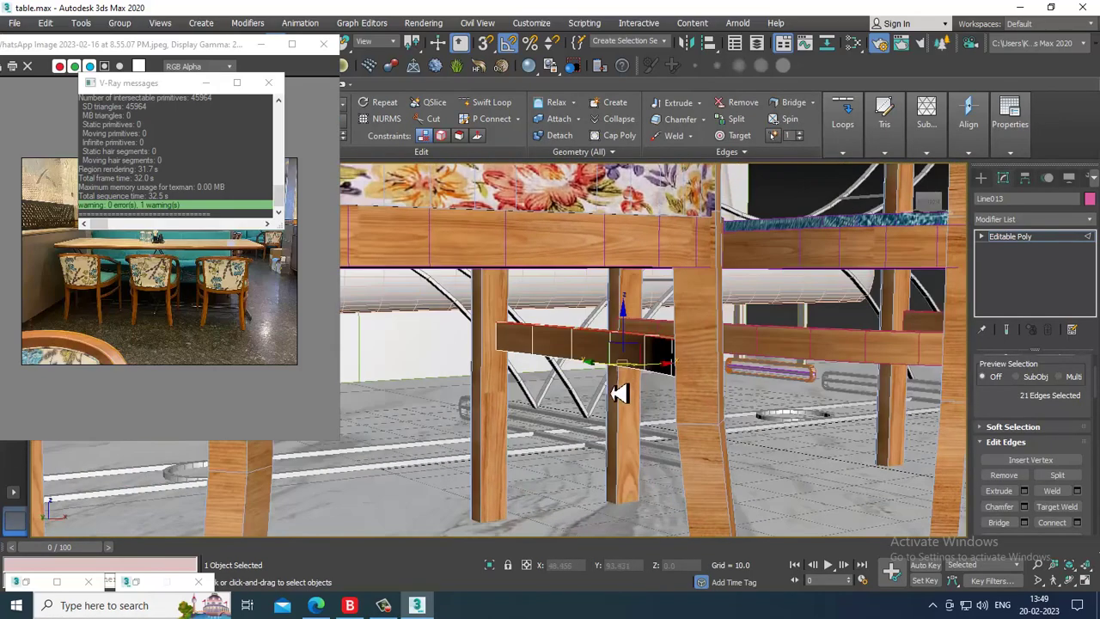
- Try chamfering the selected rail edges by 1.0 with 2 connect edge segments, and undo it
click(1023, 507)
alt+middle_drag(782, 413, 840, 409)
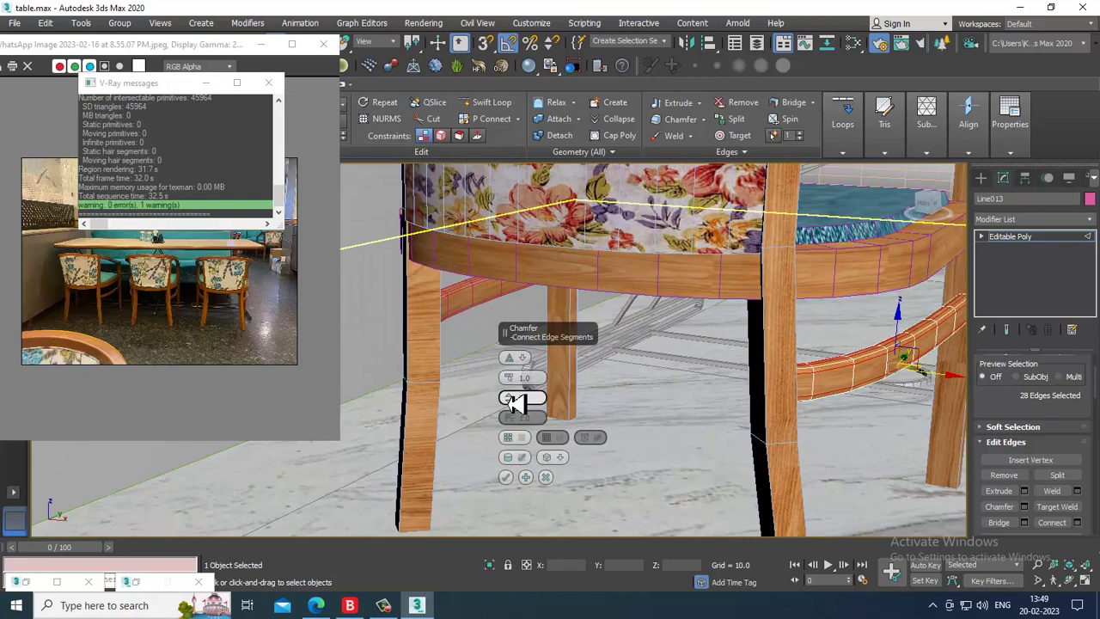
click(507, 477)
alt+middle_drag(859, 450, 647, 336)
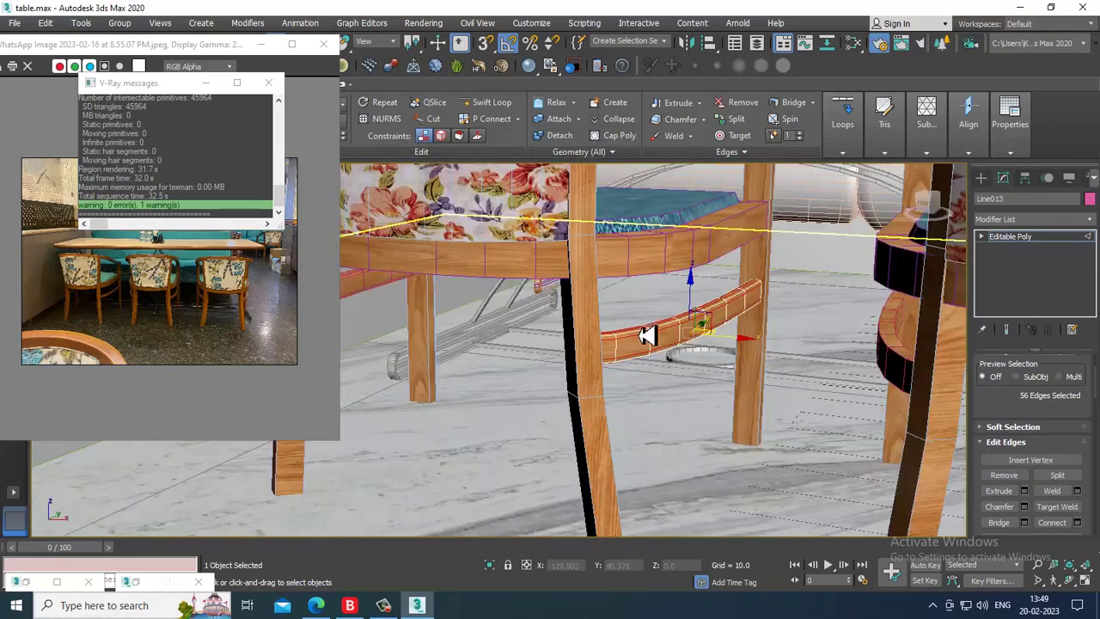
key(ctrl+z)
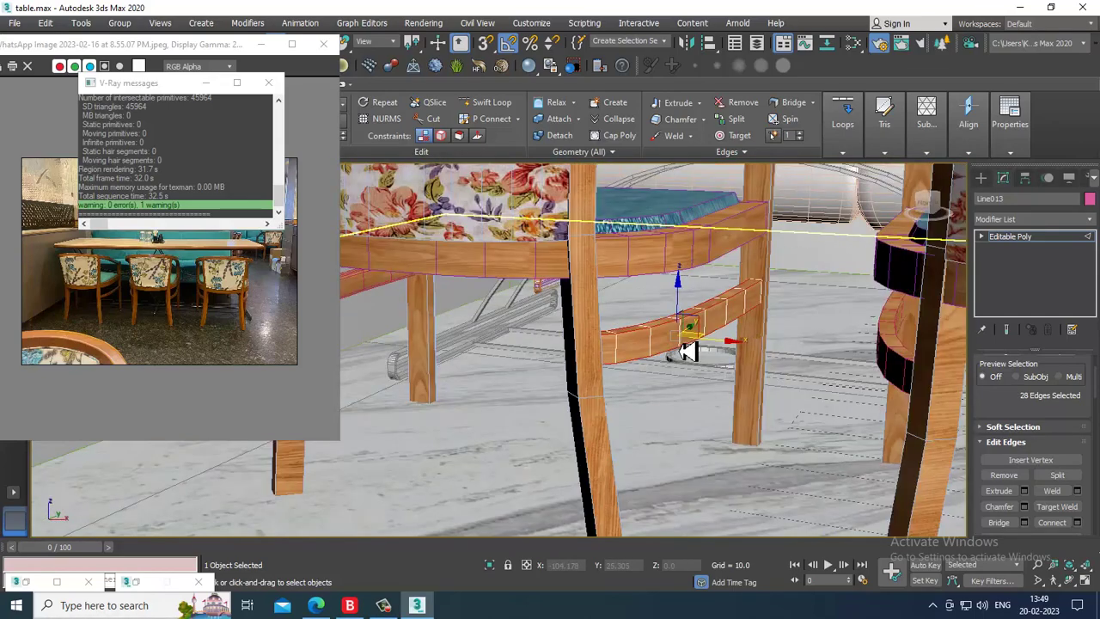
- Chamfer the selected rail edges by about 0.868 with 2 connect edge segments and leave edge editing
click(1024, 506)
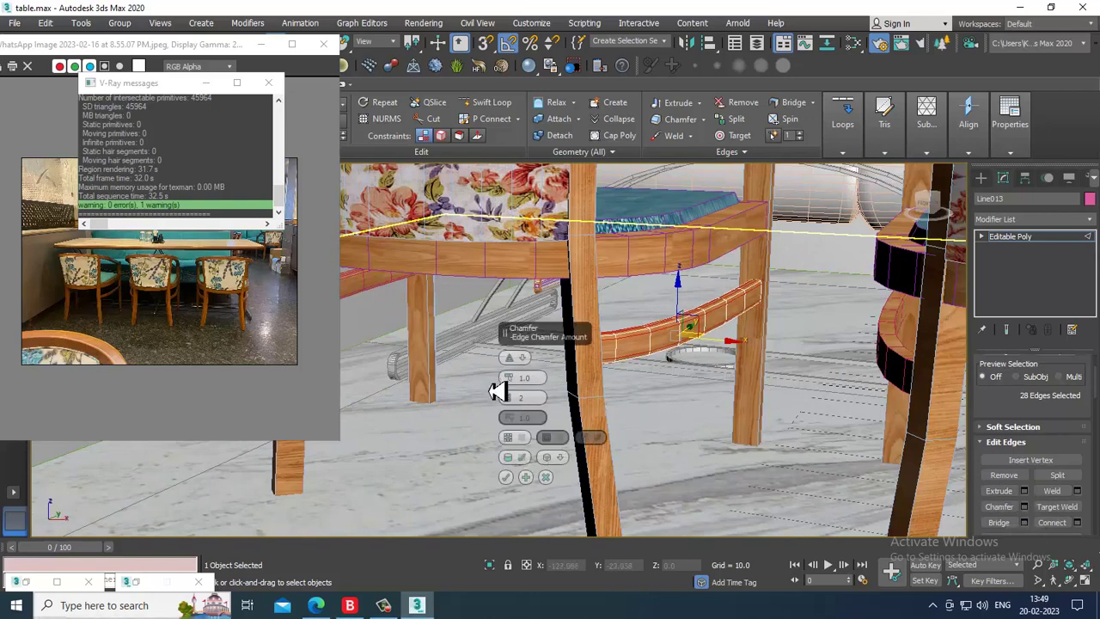
drag(516, 394, 520, 394)
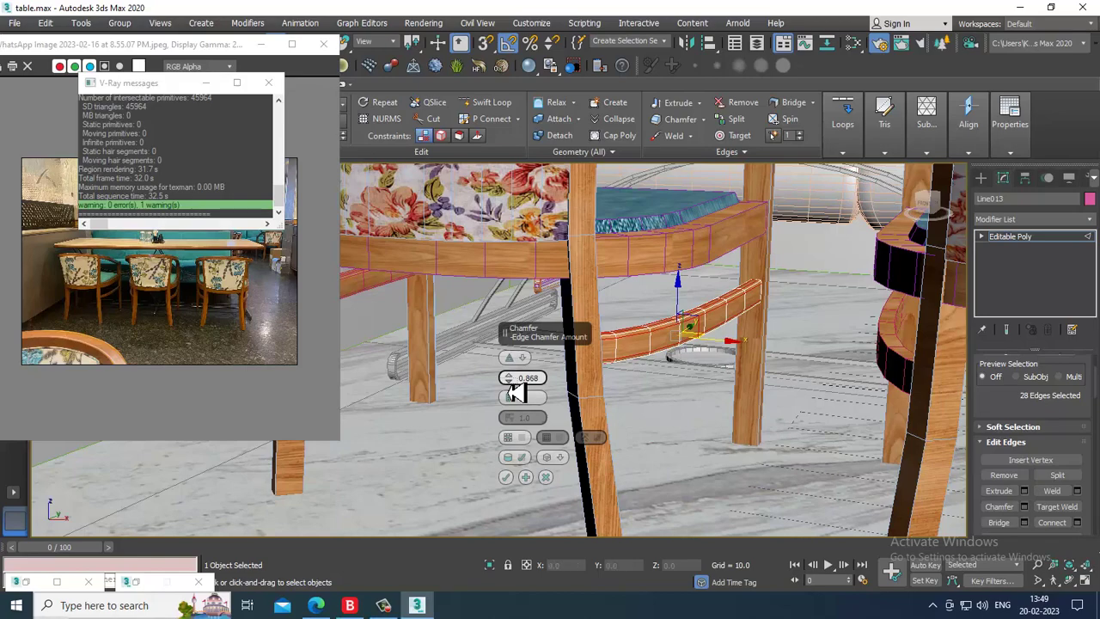
click(507, 479)
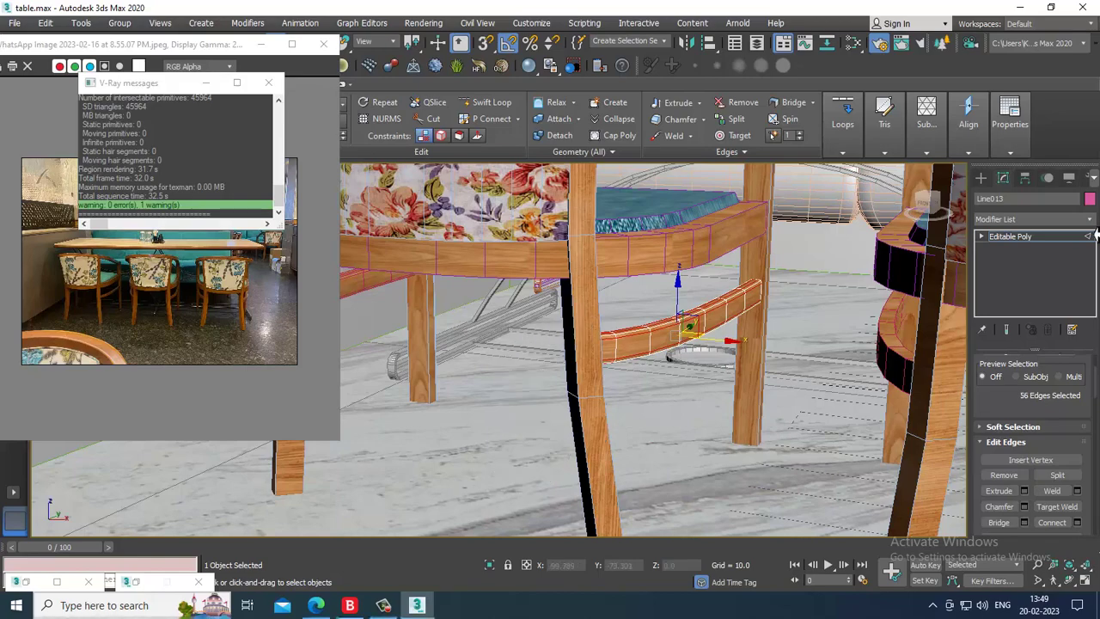
click(1048, 236)
- Select the middle chair's two unchamfered lower side rails and delete them
scroll(762, 332, down, 5)
scroll(768, 338, up, 4)
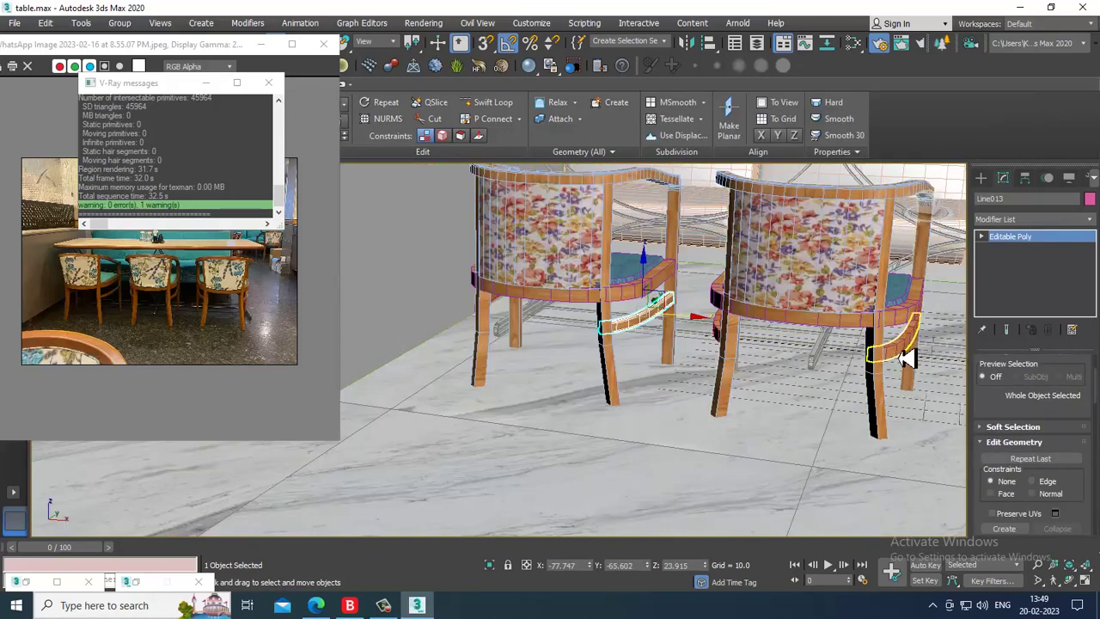
click(726, 335)
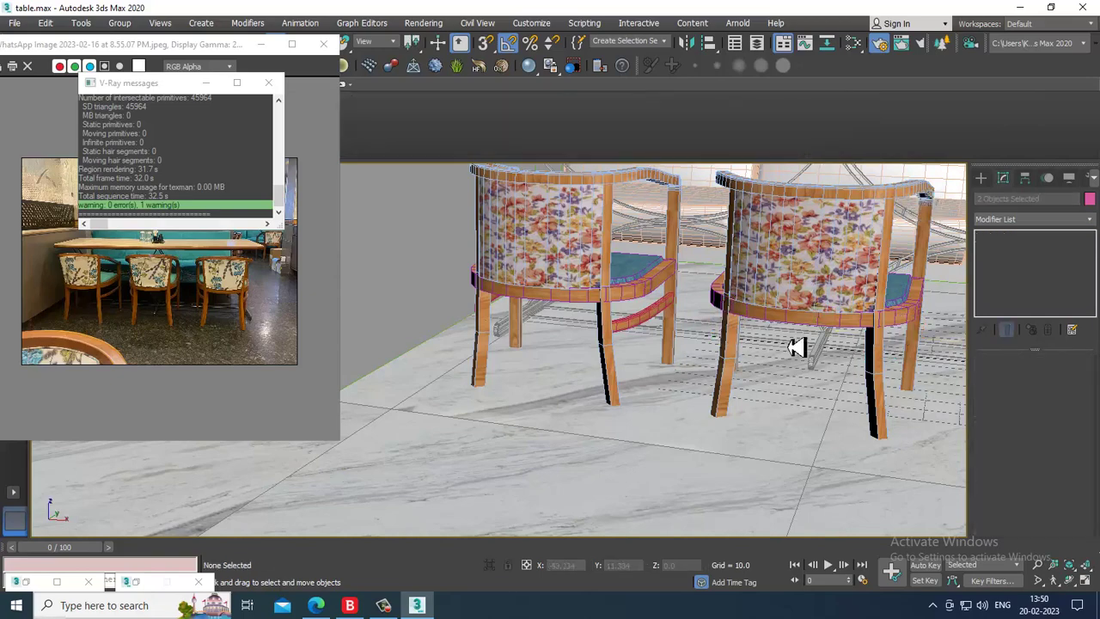
- Select the first chair's two chamfered lower rails and clone them along X as one Copy onto the middle chair
click(654, 327)
alt+middle_drag(555, 328, 493, 333)
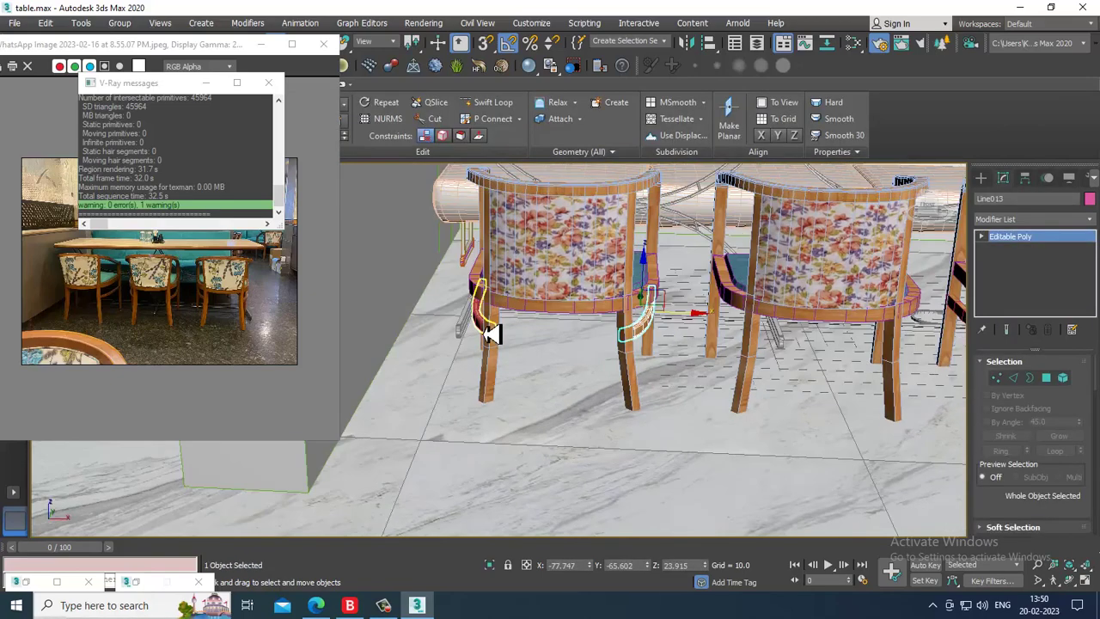
ctrl+click(487, 333)
drag(614, 320, 851, 335)
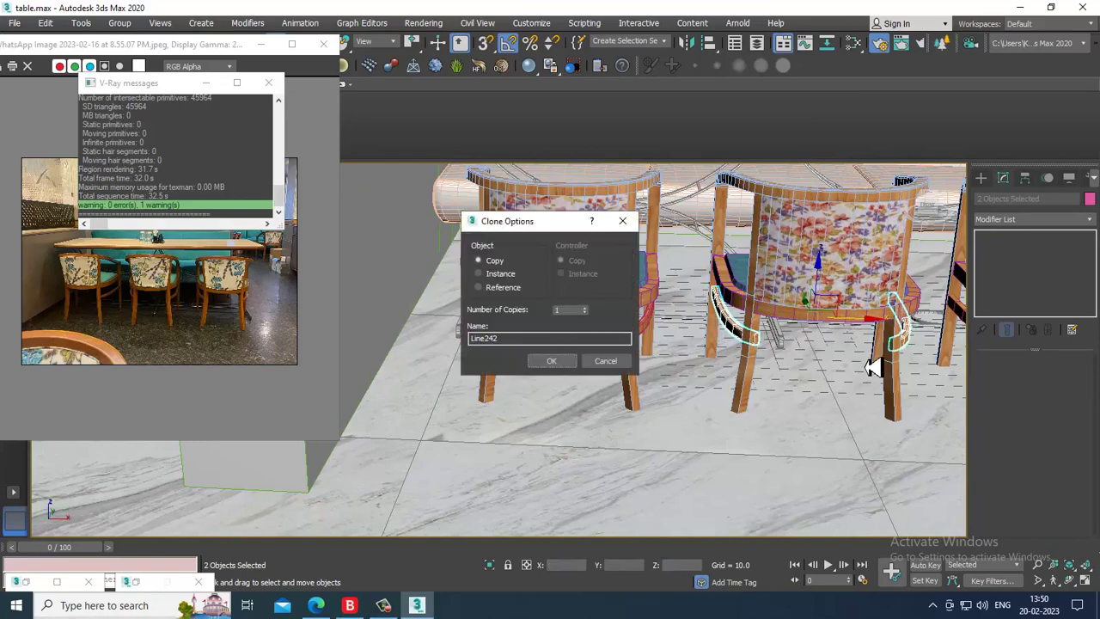
click(552, 361)
scroll(832, 351, up, 4)
alt+middle_drag(839, 347, 803, 344)
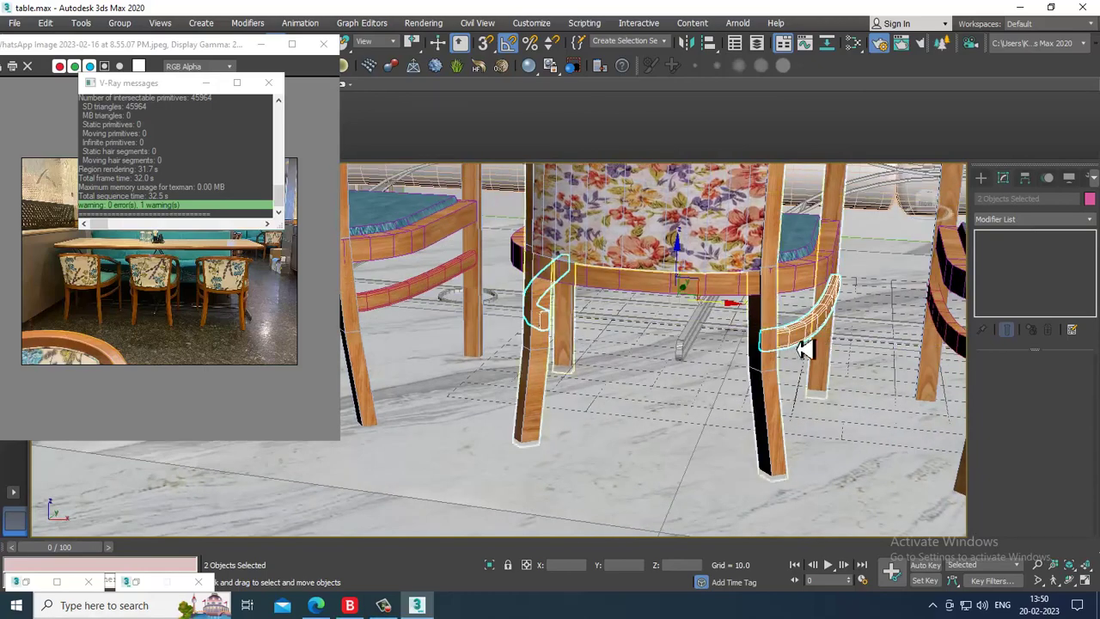
- Shift the middle chair's right lower rail by about -1.925 along X and its left lower rail by about 0.75 along Y
click(813, 344)
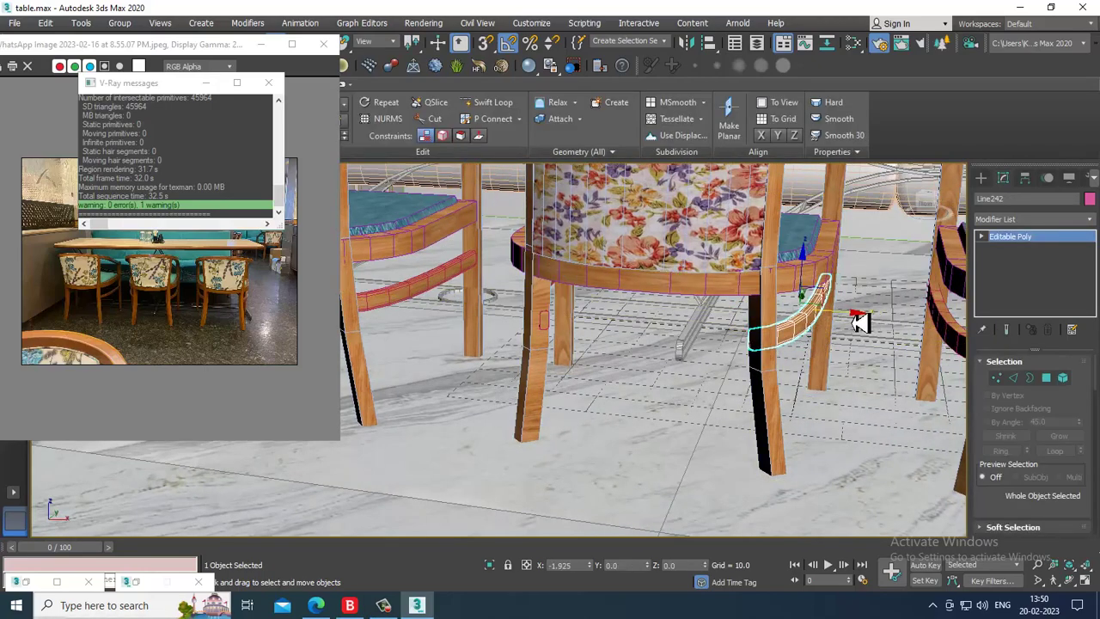
alt+middle_drag(859, 322, 797, 343)
scroll(658, 347, up, 3)
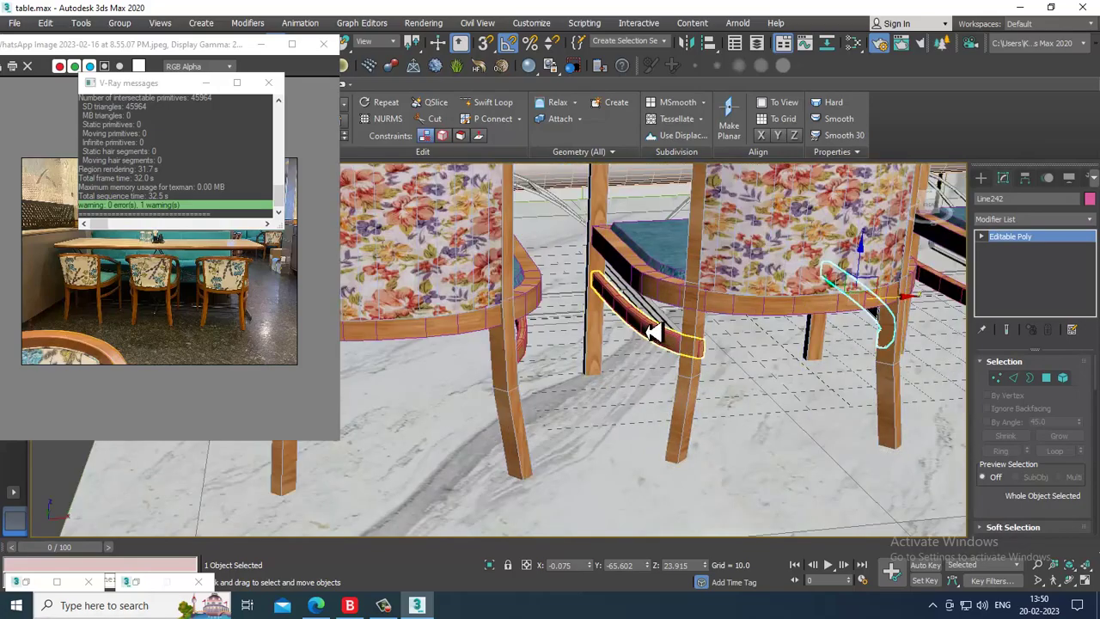
click(654, 333)
alt+middle_drag(654, 333, 677, 349)
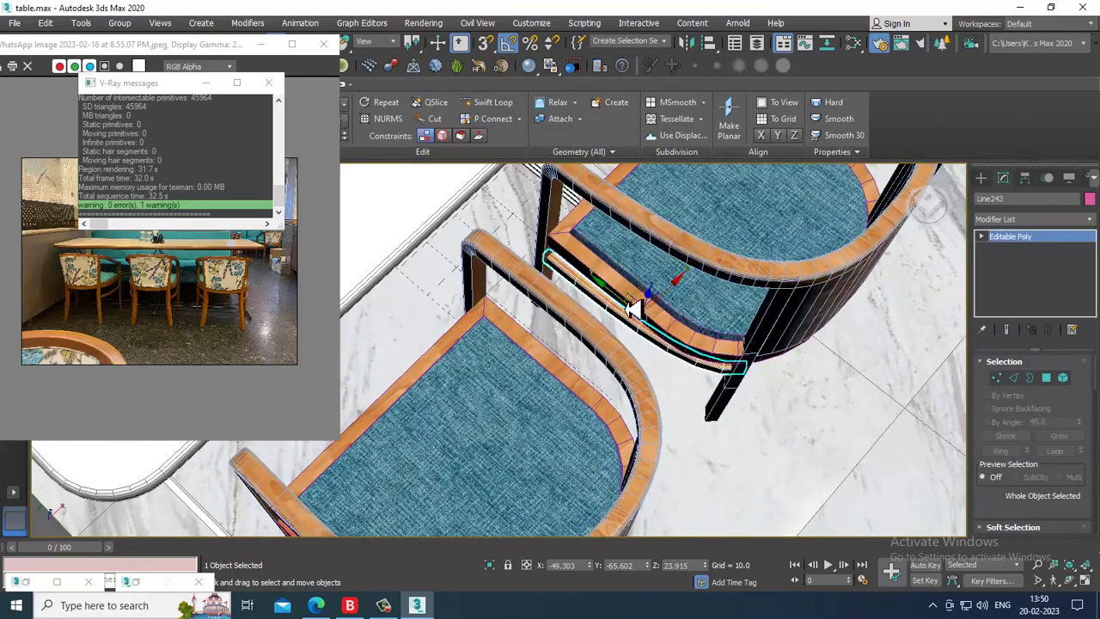
drag(632, 309, 630, 307)
alt+middle_drag(817, 352, 785, 324)
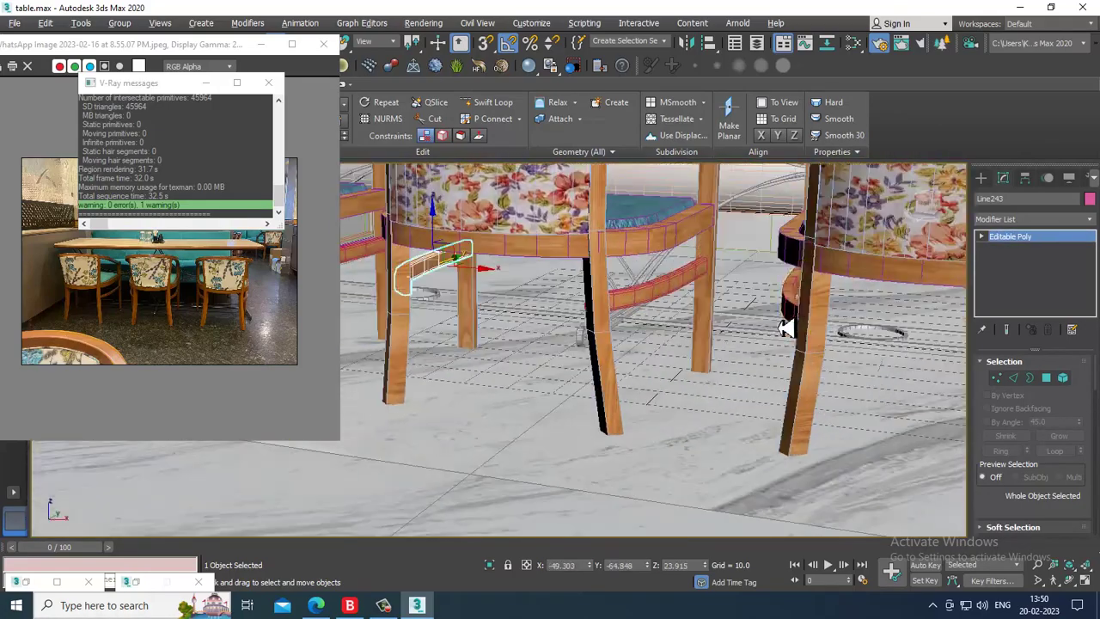
- Fine-tune the middle chair's right lower rail by moving it about 0.374 along X
alt+middle_drag(870, 337, 847, 337)
click(793, 314)
alt+middle_drag(617, 310, 646, 321)
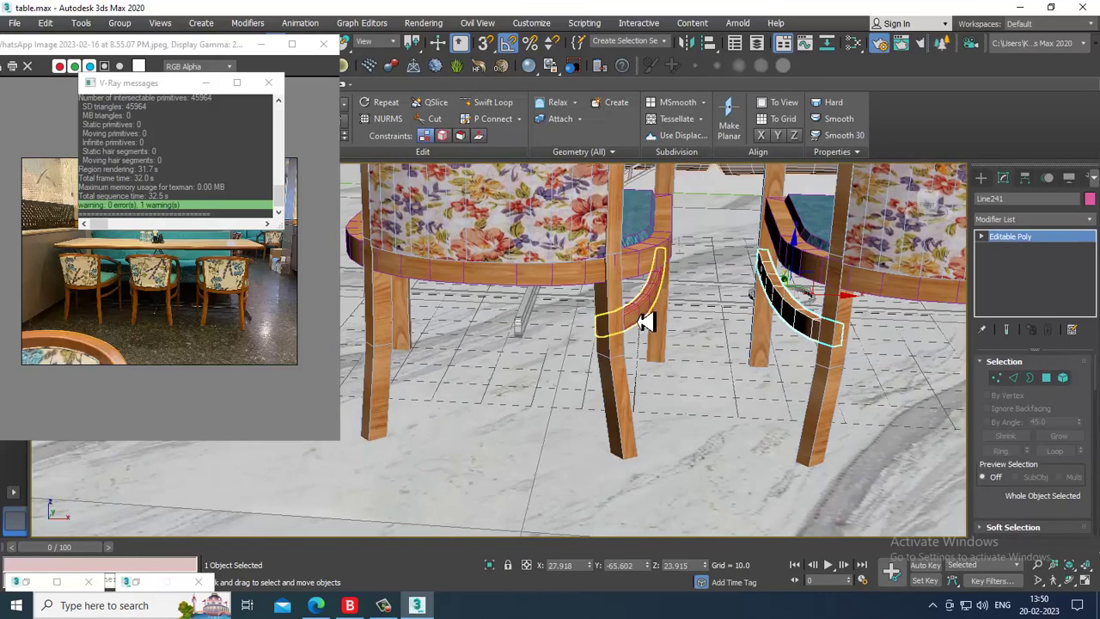
click(656, 327)
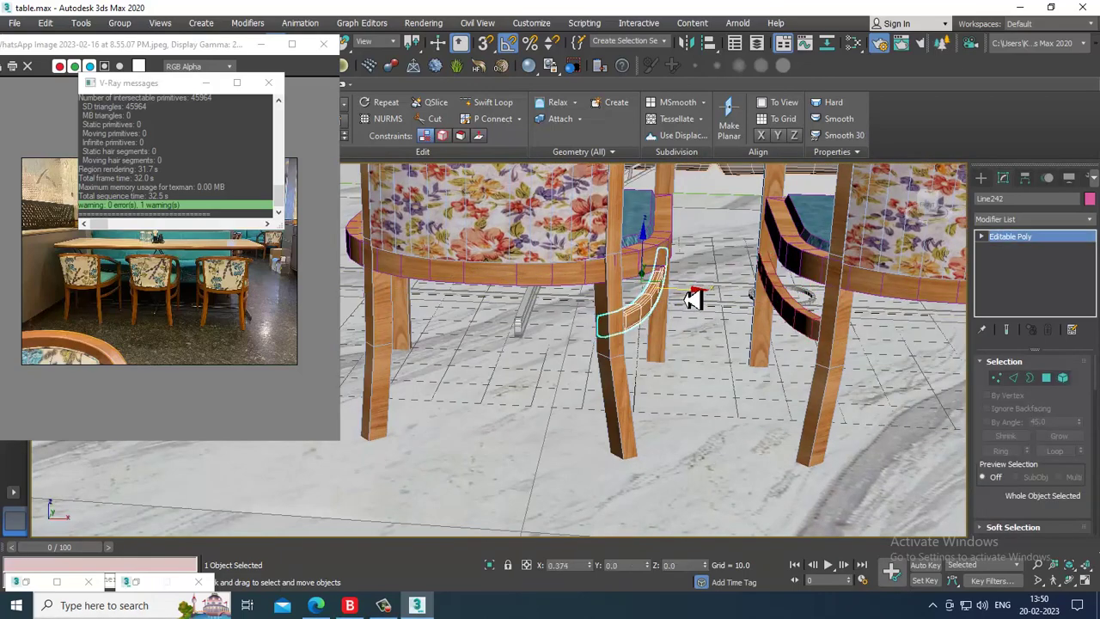
- Select the third chair's two unchamfered lower side rails and delete them
alt+middle_drag(820, 341, 907, 308)
ctrl+click(817, 300)
key(Delete)
- Select the middle chair's two chamfered lower rails and clone them along X as one Copy onto the third chair
click(582, 281)
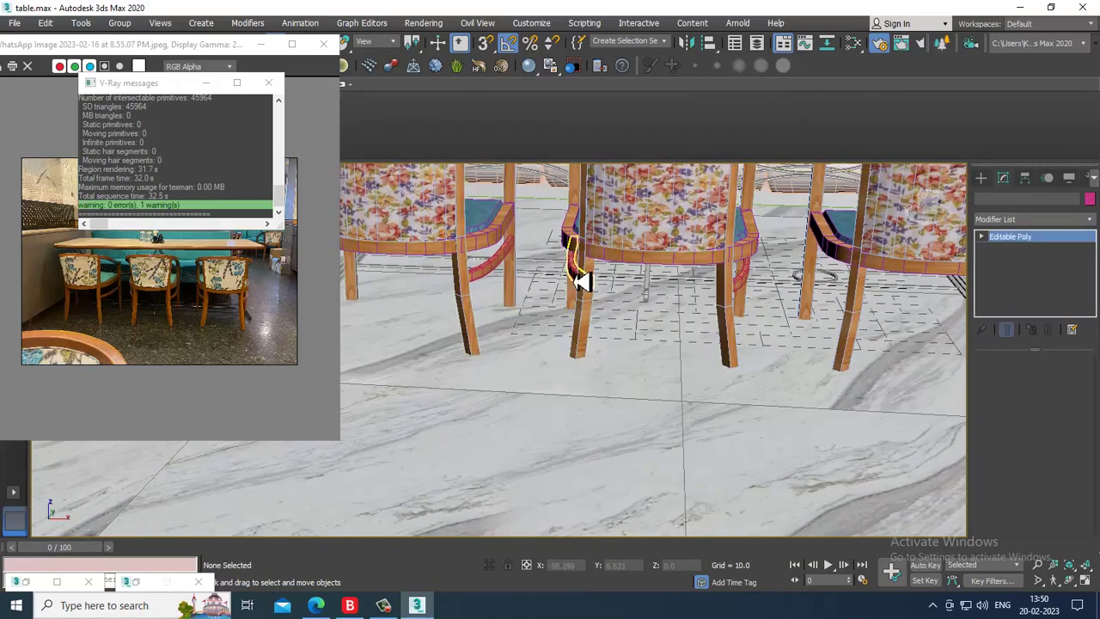
ctrl+click(754, 289)
shift+drag(715, 277, 971, 286)
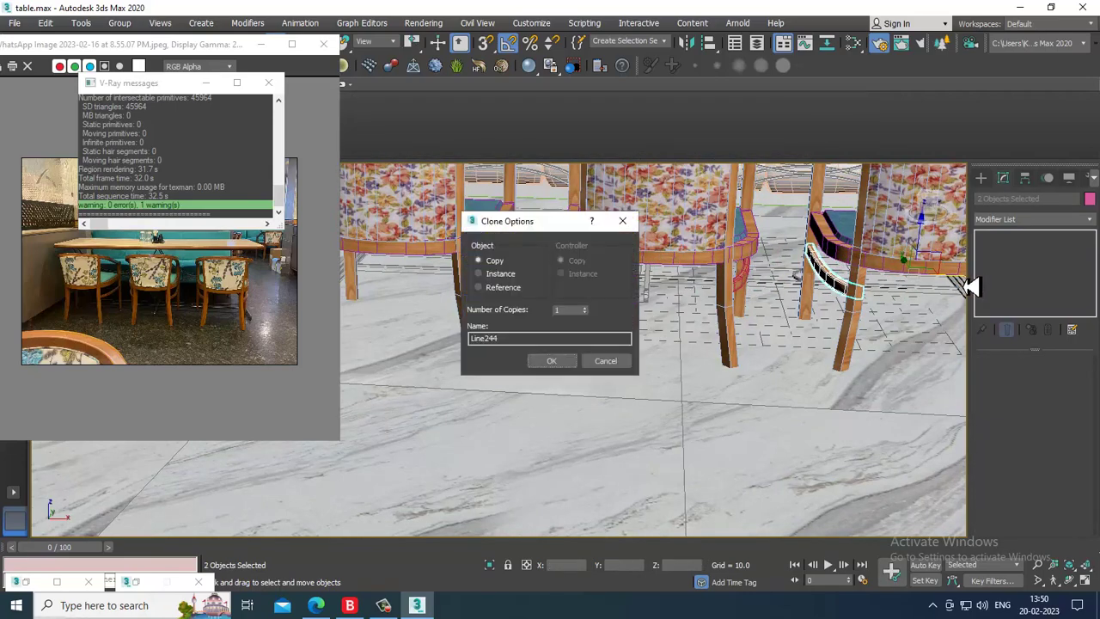
click(607, 361)
mouse_move(705, 366)
alt+middle_down()
mouse_move(594, 349)
mouse_move(785, 341)
mouse_move(785, 439)
mouse_move(813, 408)
mouse_move(810, 473)
mouse_move(809, 427)
alt+middle_up()
click(820, 343)
scroll(732, 335, down, 3)
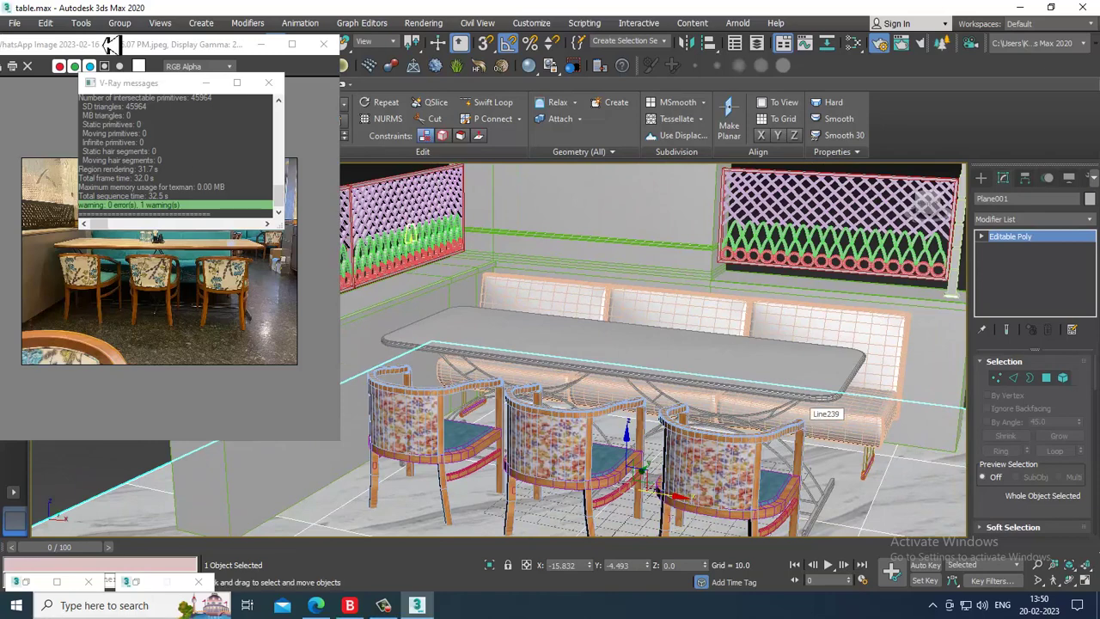
- Save the scene under its existing file name
click(14, 23)
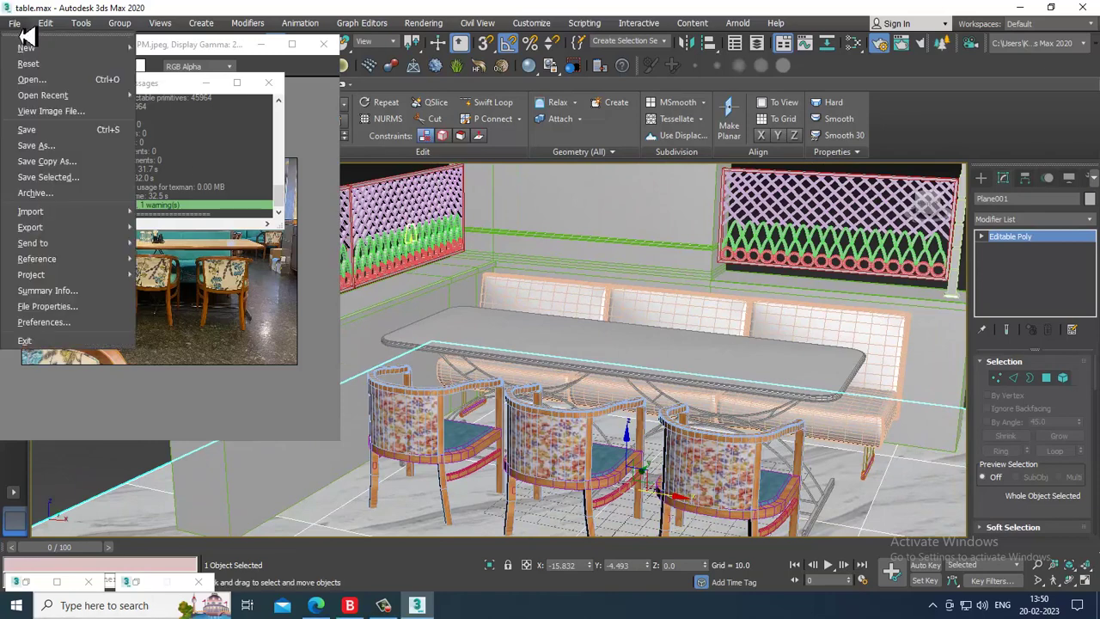
click(90, 131)
click(385, 606)
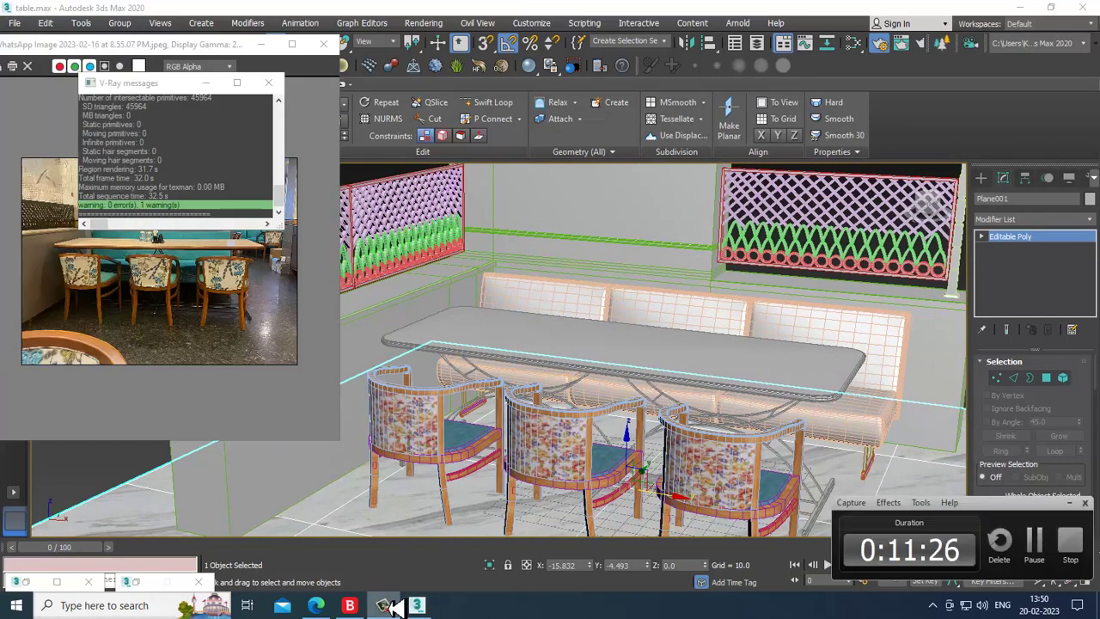
click(387, 605)
- Minimize the V-Ray messages window and turn off the viewport's wireframe edges to review the three textured chairs
alt+middle_drag(627, 359, 679, 393)
scroll(679, 393, up, 3)
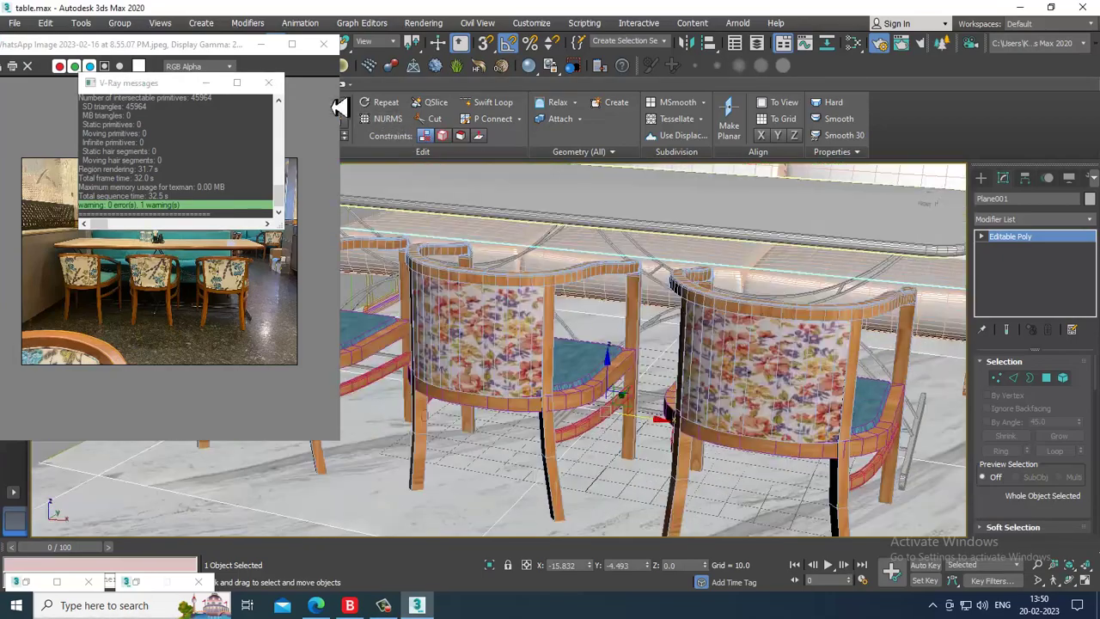
click(206, 83)
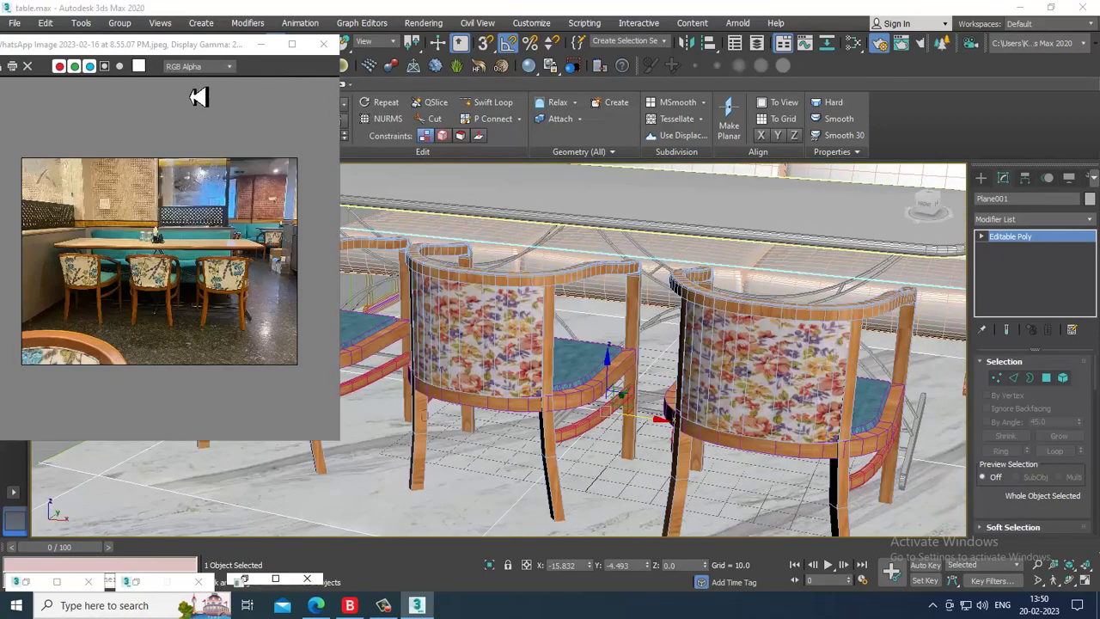
scroll(640, 421, down, 5)
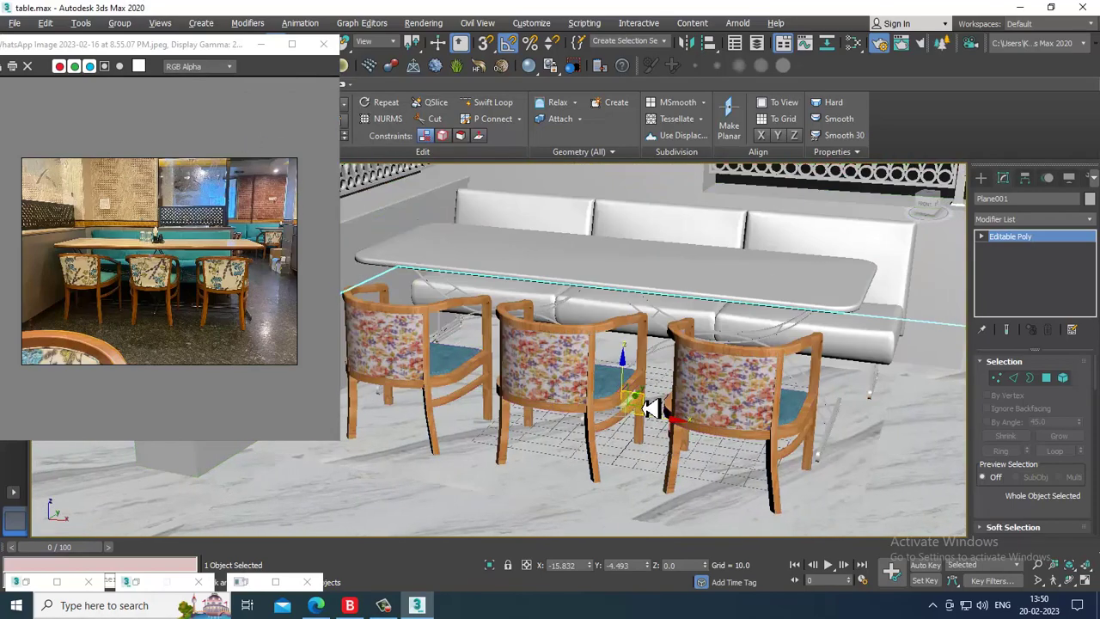
scroll(663, 400, up, 3)
scroll(664, 395, down, 3)
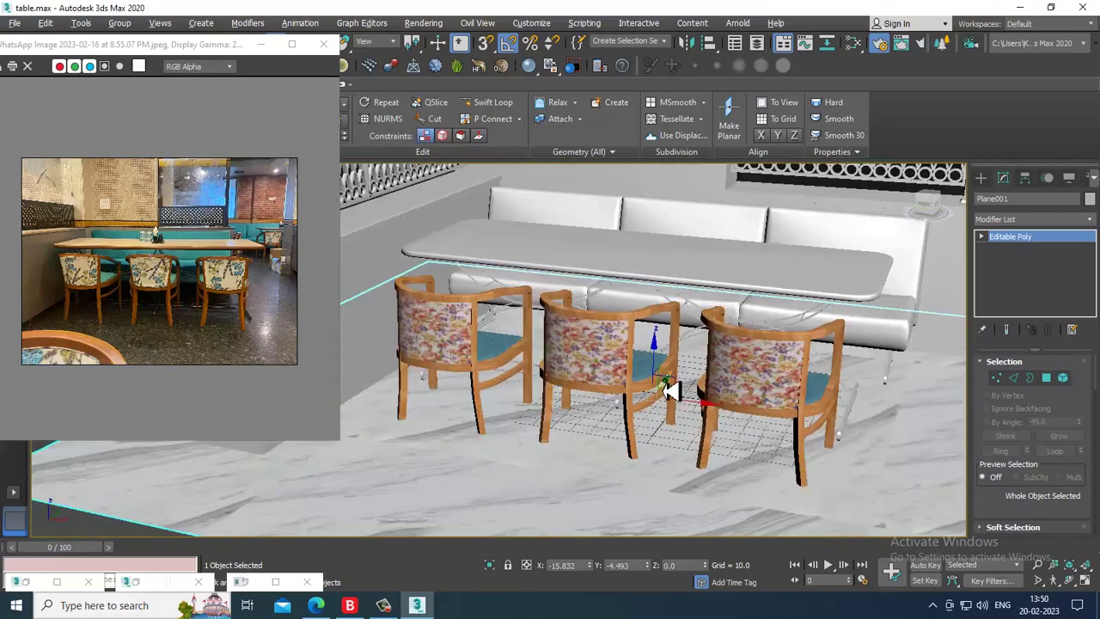
middle_drag(664, 389, 641, 402)
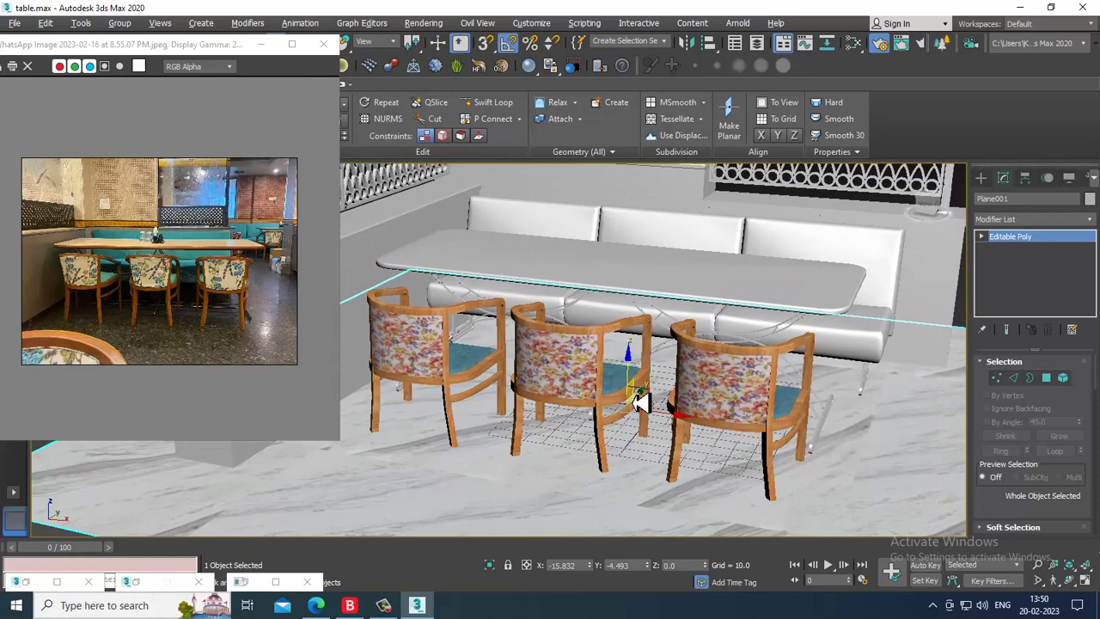